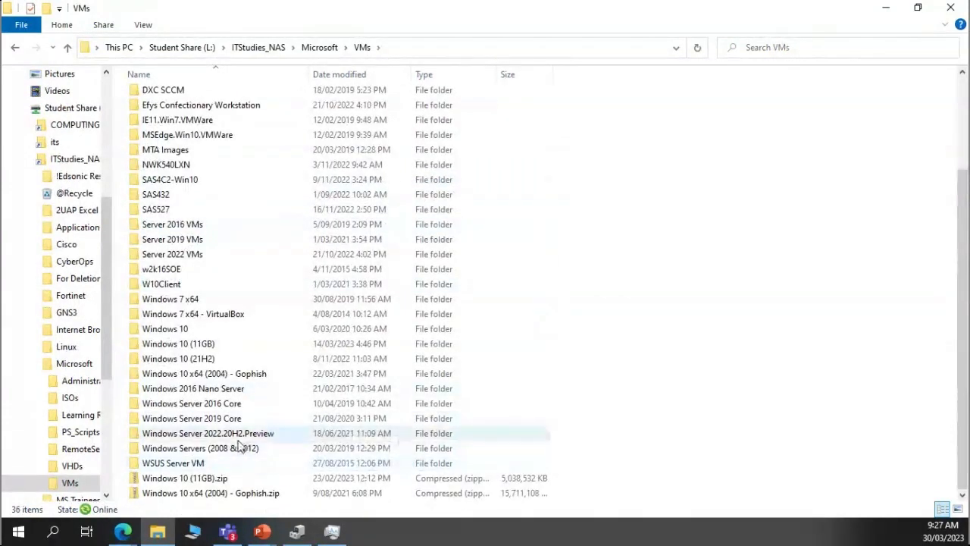
Copy the Windows Server 2019 Core folder from the VMs share and return to the C: drive
left_click(243, 420)
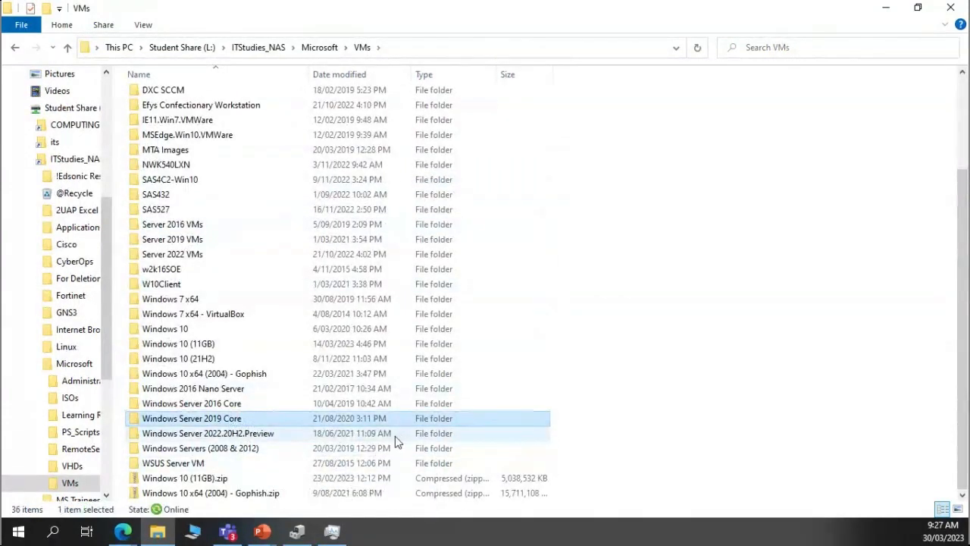
left_click(16, 47)
left_click(16, 47)
left_click(16, 47)
left_click(16, 47)
Create a new folder named Downloads in the root of the C: drive
right_click(208, 295)
mouse_move(190, 431)
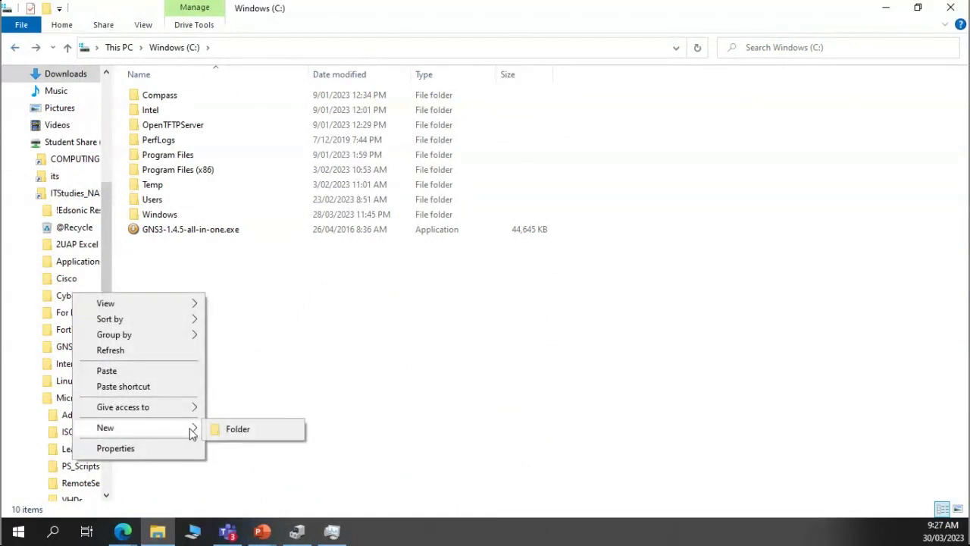
left_click(223, 432)
type("Downloads")
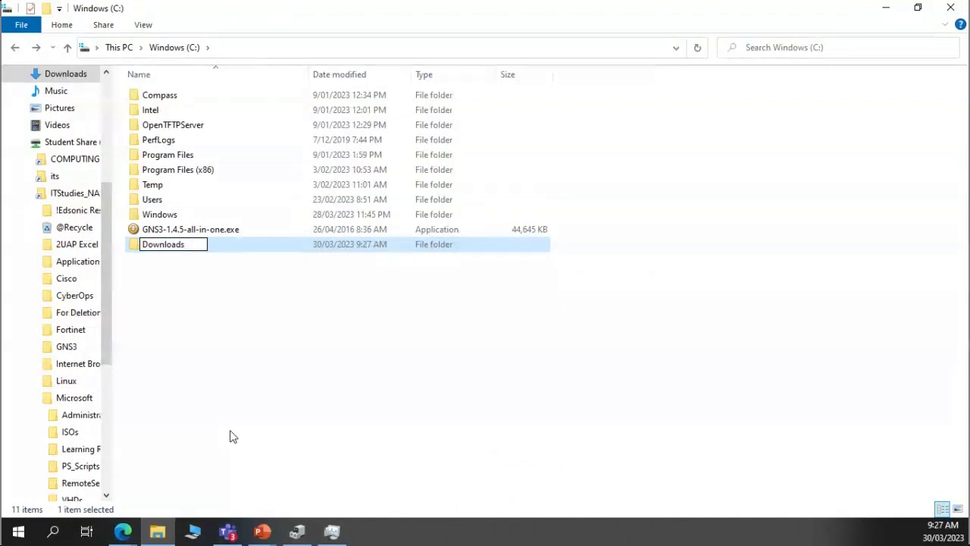
left_click(297, 348)
Paste the copied folder into C:\Downloads and show the detailed copy progress
double_click(173, 249)
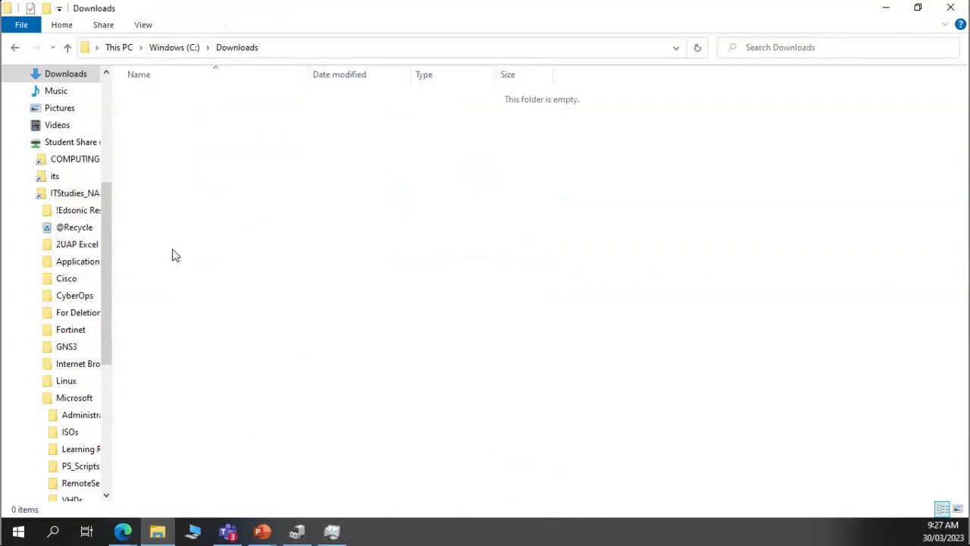
right_click(174, 253)
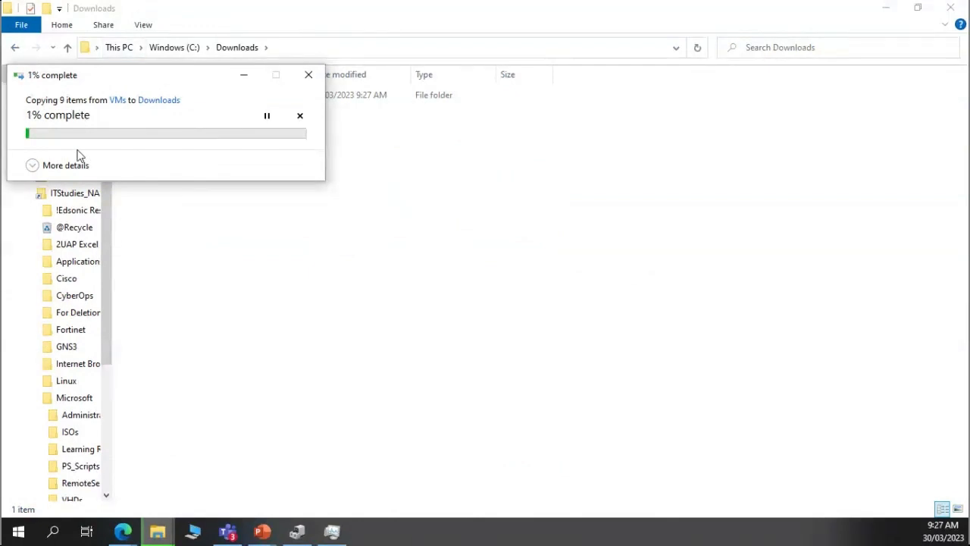
left_click(78, 164)
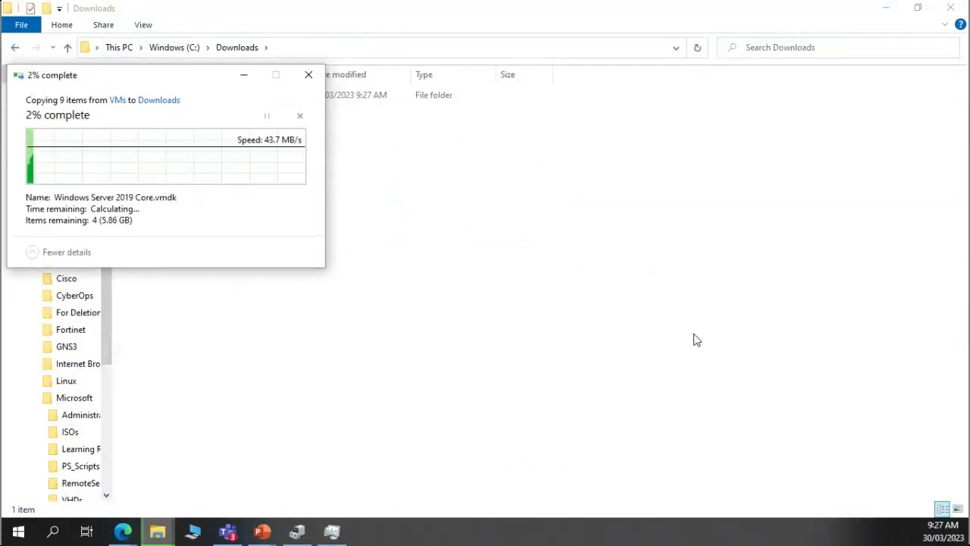
Return to the VMs folder under Microsoft on the student share and open the Windows Server 2016 Core folder
left_click(170, 6)
left_click(20, 50)
left_click(20, 51)
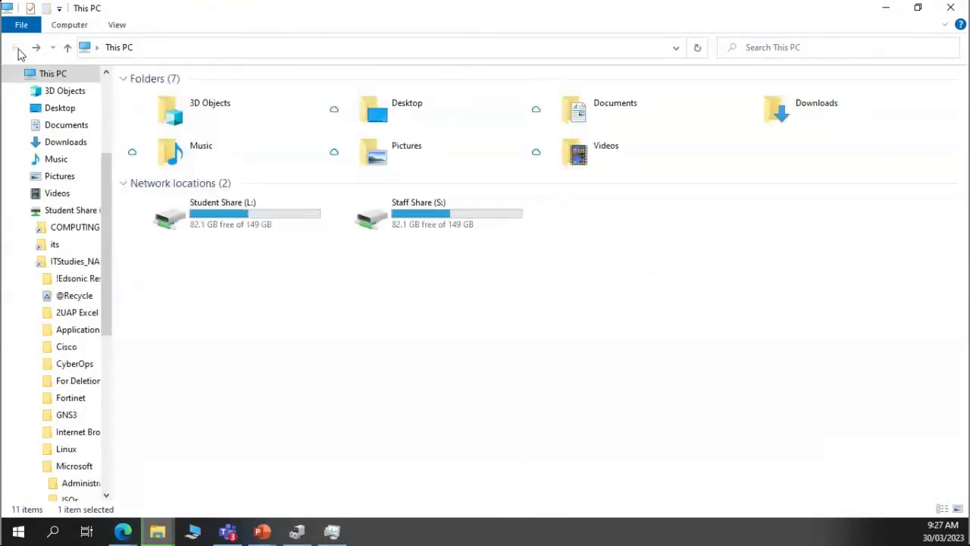
scroll(65, 320, "down", 1)
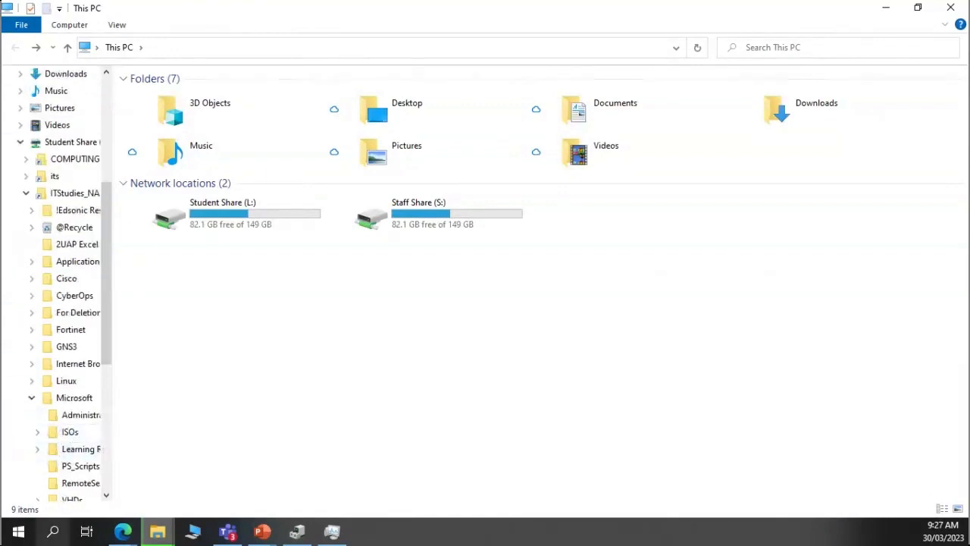
scroll(59, 421, "down", 1)
left_click(70, 450)
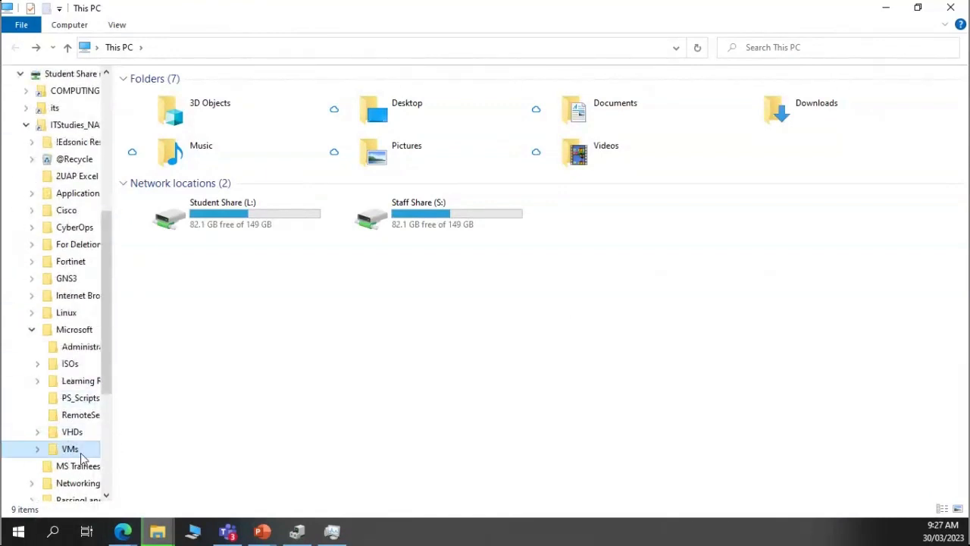
scroll(195, 245, "down", 3)
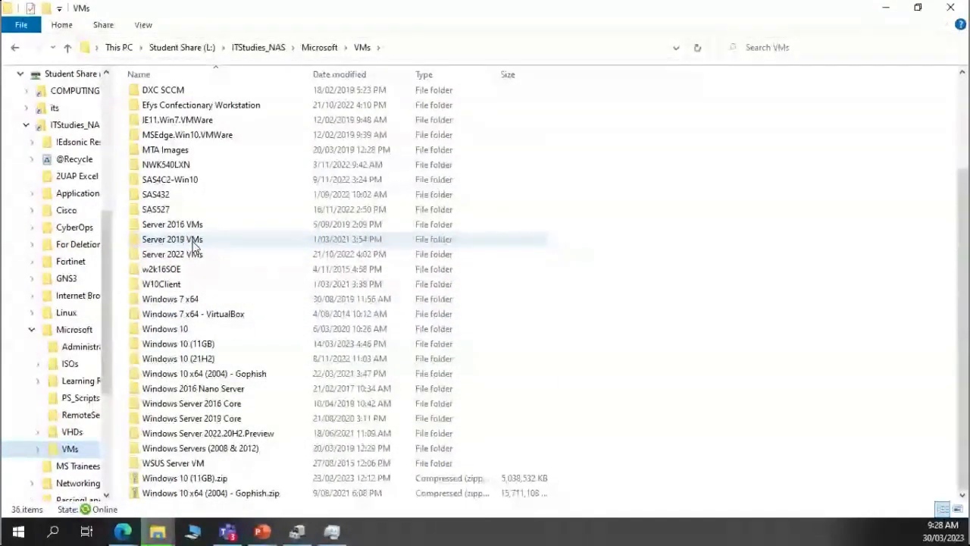
double_click(233, 406)
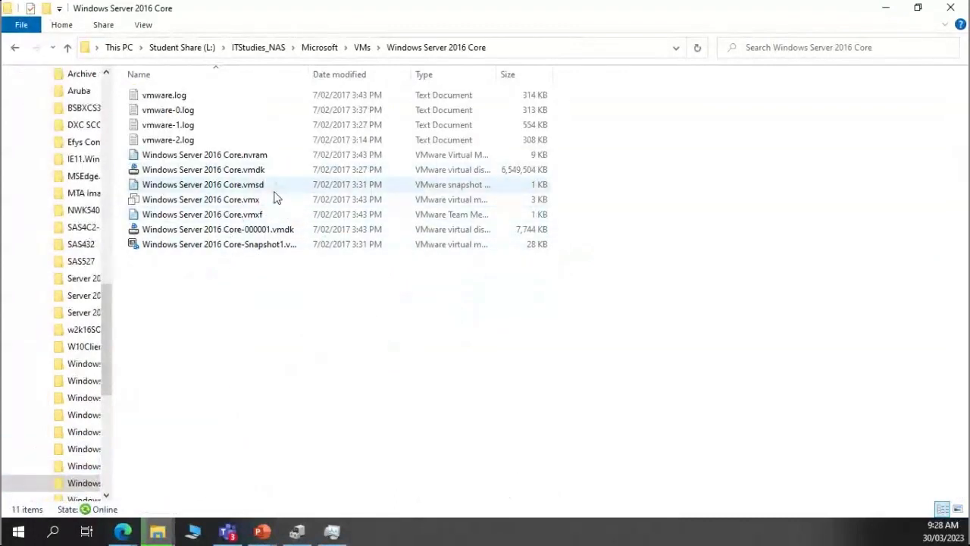
Open Windows Server 2016 Core.vmx for editing in Notepad++
left_click(261, 203)
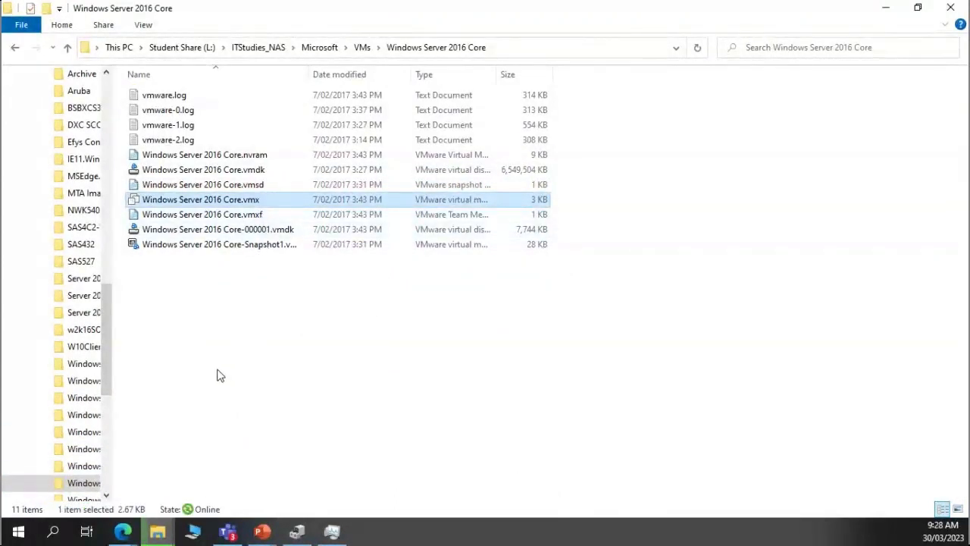
right_click(243, 201)
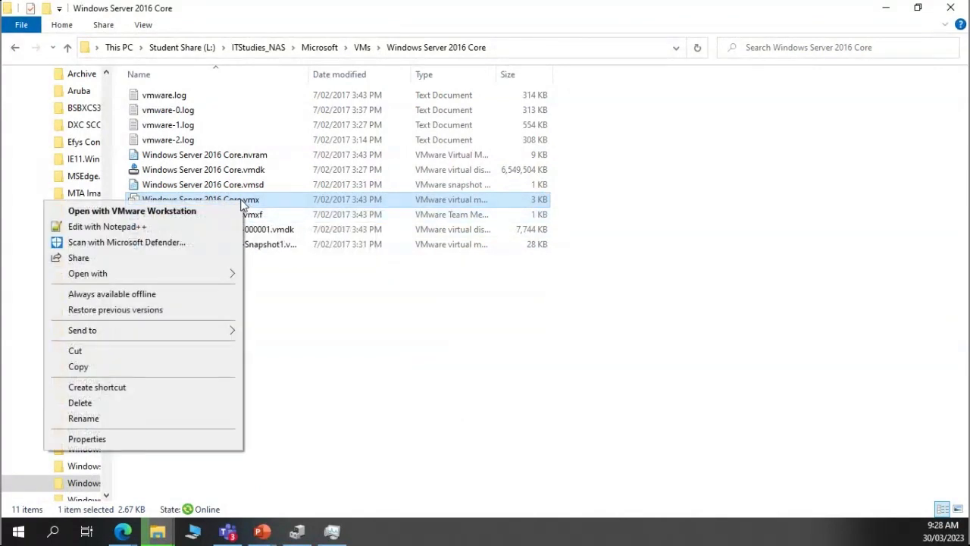
left_click(201, 227)
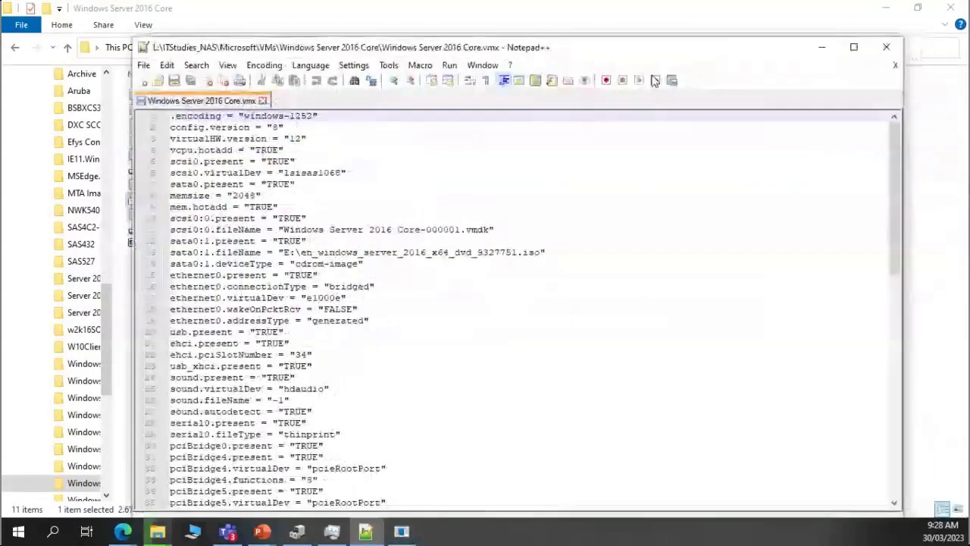
Locate the virtualHW.version line in the configuration file and highlight its value
left_click(215, 127)
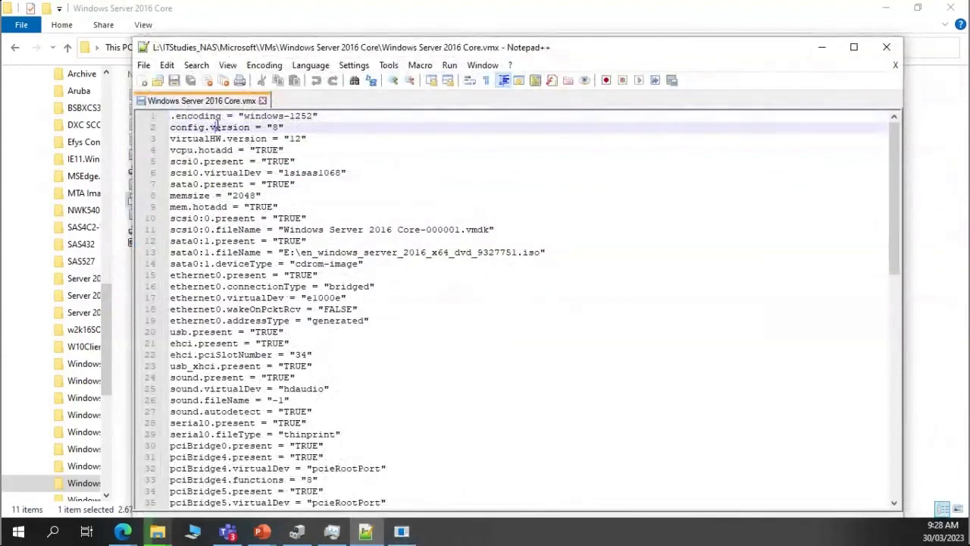
left_click(298, 138)
double_click(298, 138)
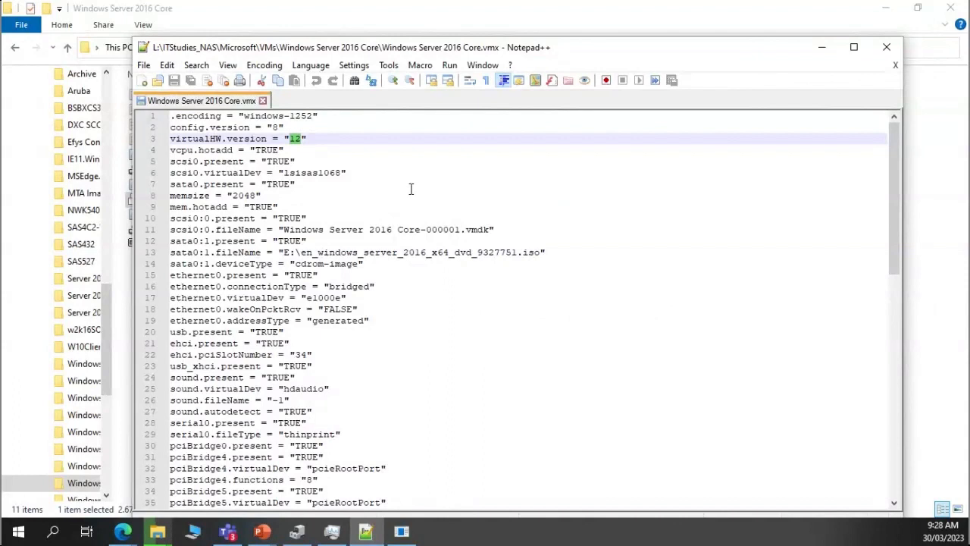
Switch to VMware Workstation, fit its window to the screen and start the New Virtual Machine Wizard
key("alt+Tab")
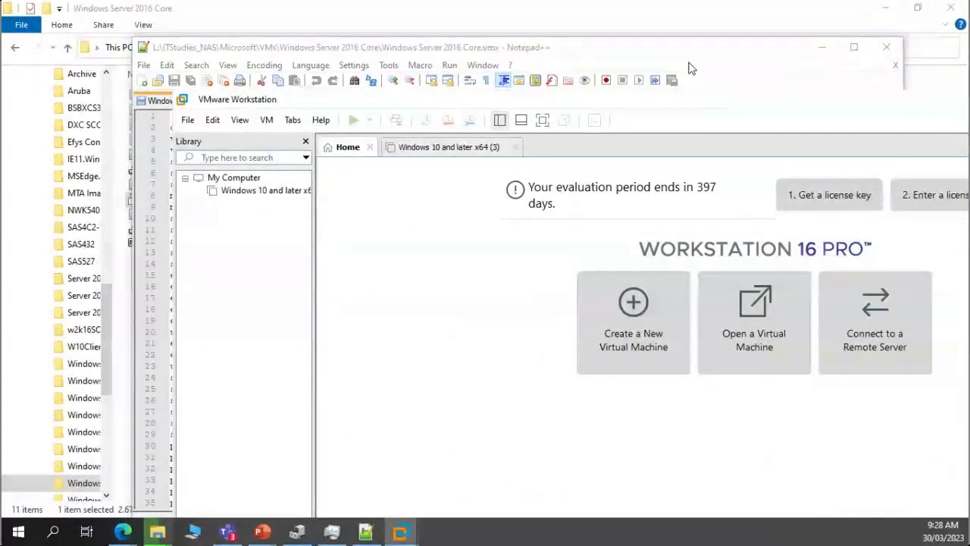
left_click_drag(726, 103, 539, 2)
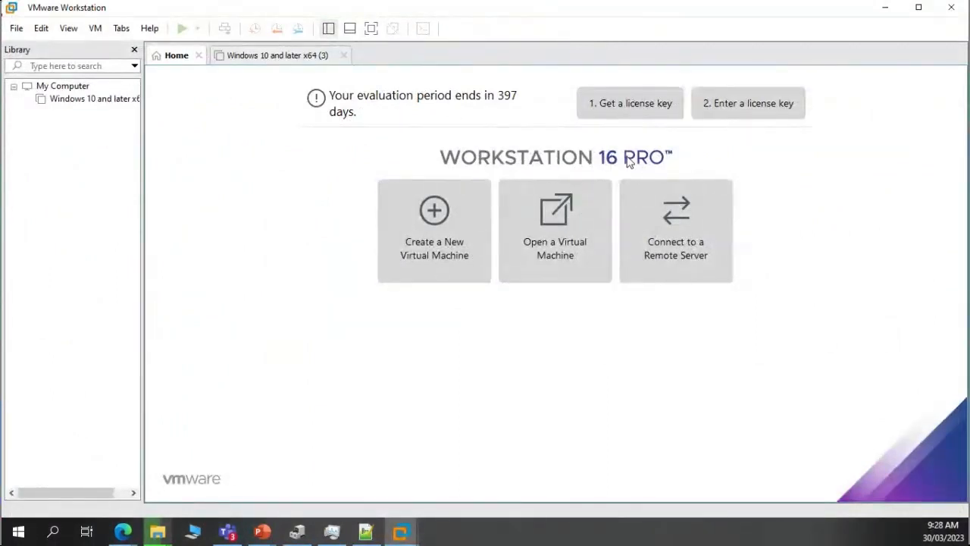
left_click(16, 28)
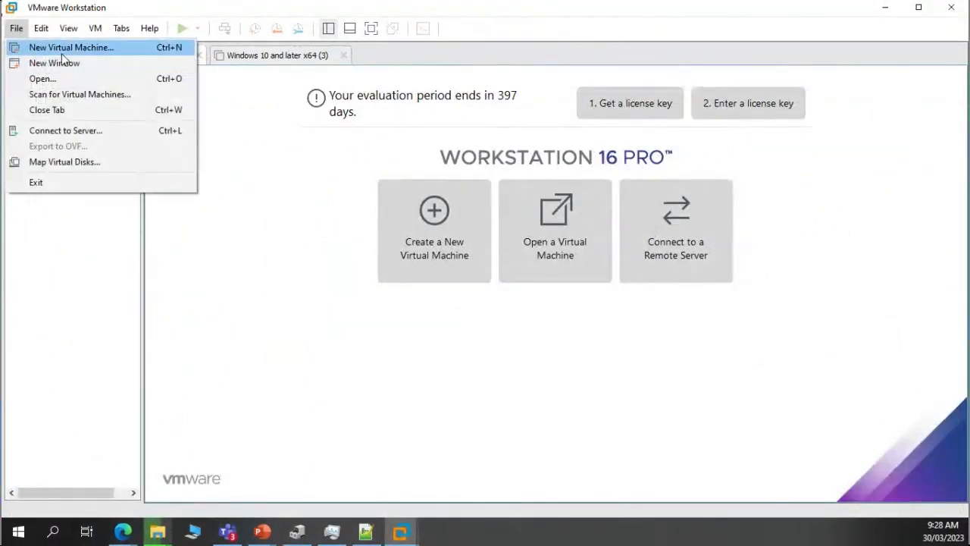
left_click(45, 47)
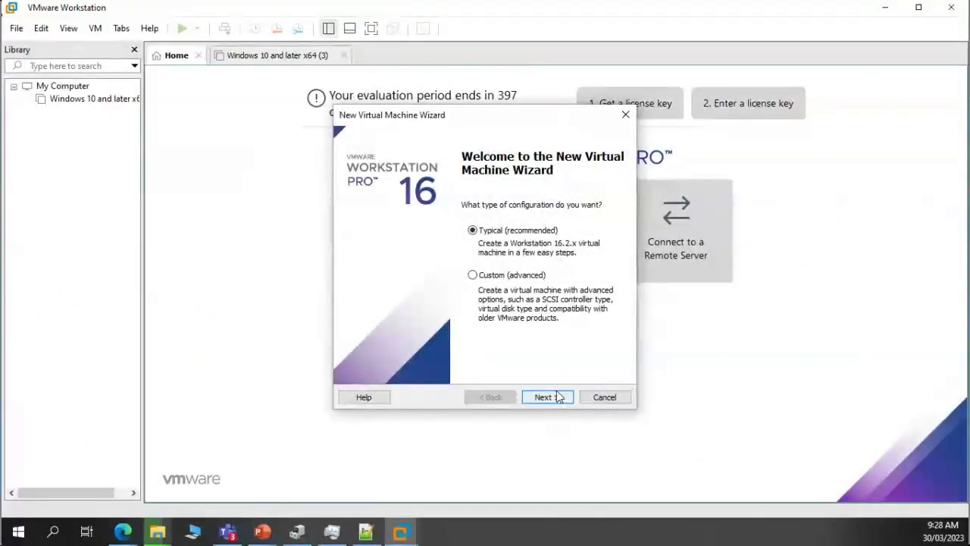
left_click(556, 399)
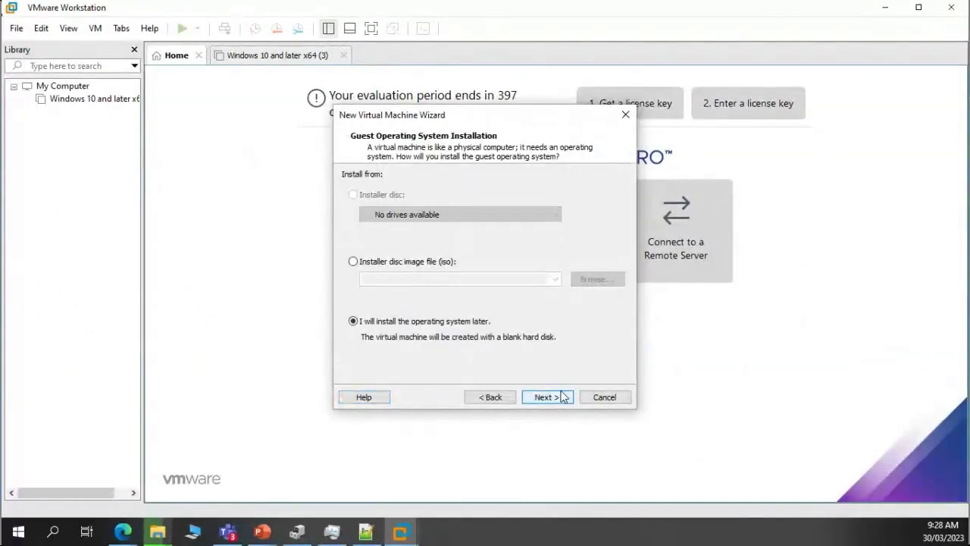
left_click(563, 397)
left_click(492, 398)
left_click(491, 397)
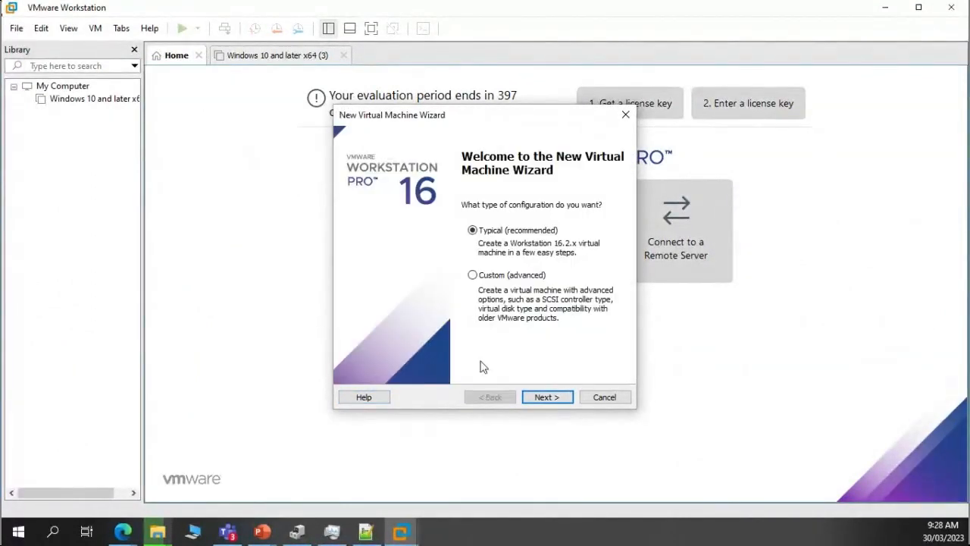
Choose the Custom (advanced) configuration, continue to the hardware compatibility page and look through the available versions
left_click(486, 279)
left_click(555, 400)
left_click(500, 189)
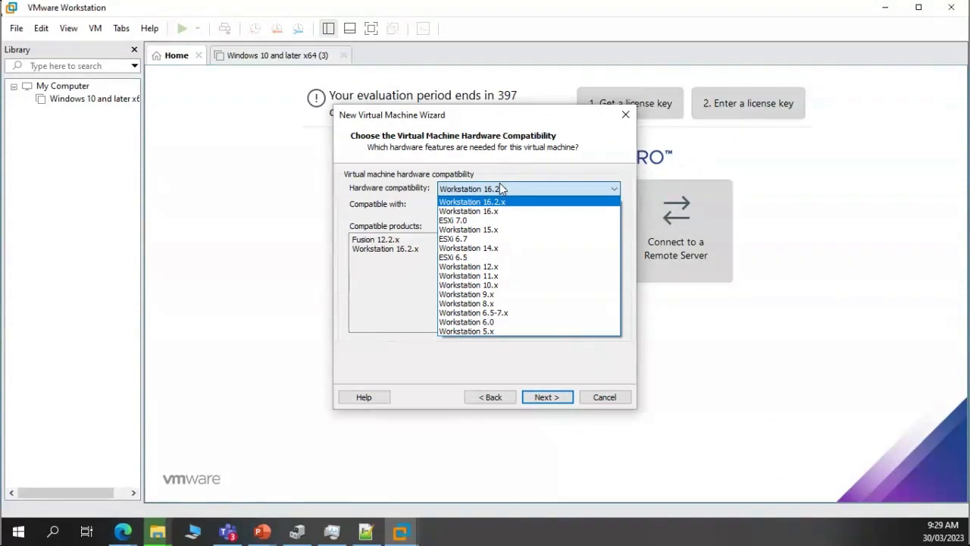
left_click(521, 191)
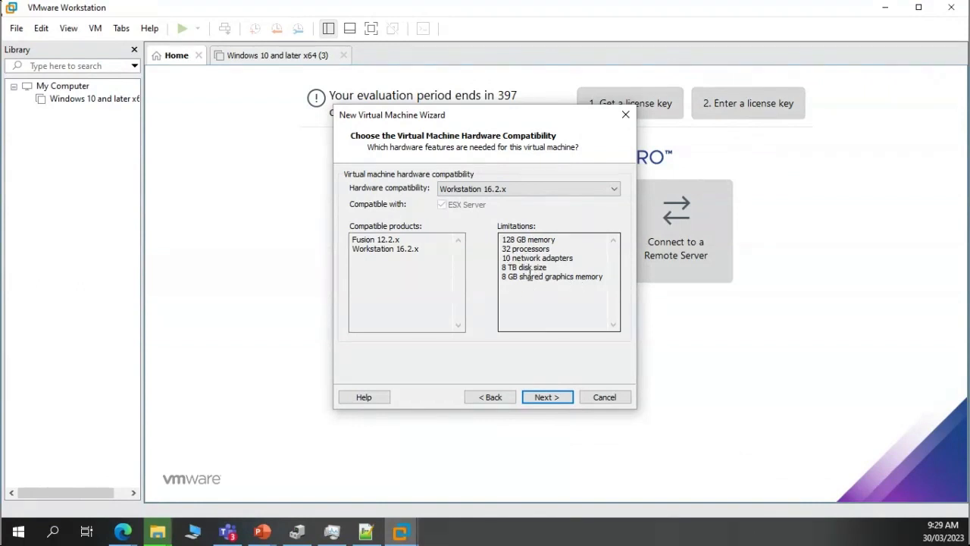
Set the hardware compatibility to Workstation 12.x and review its full list of compatible products
left_click(600, 189)
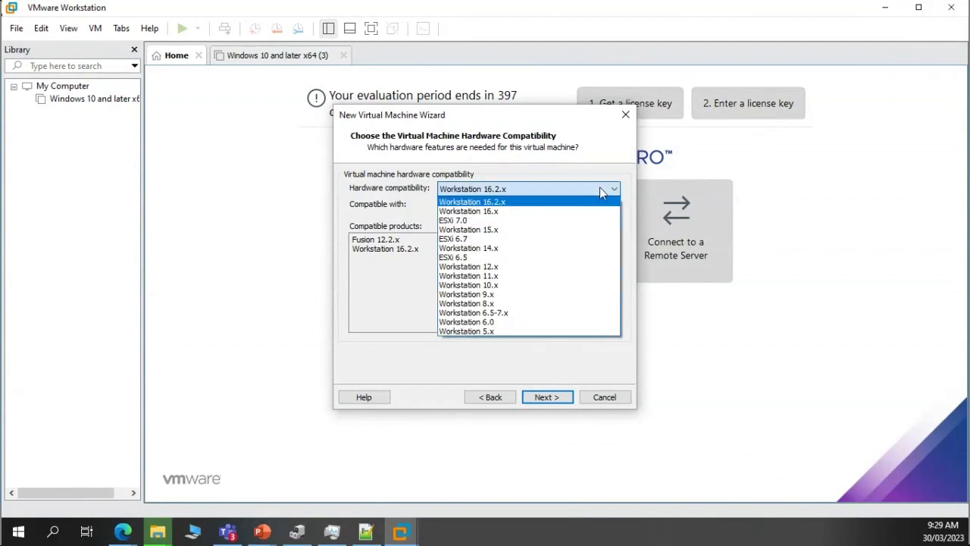
left_click(496, 267)
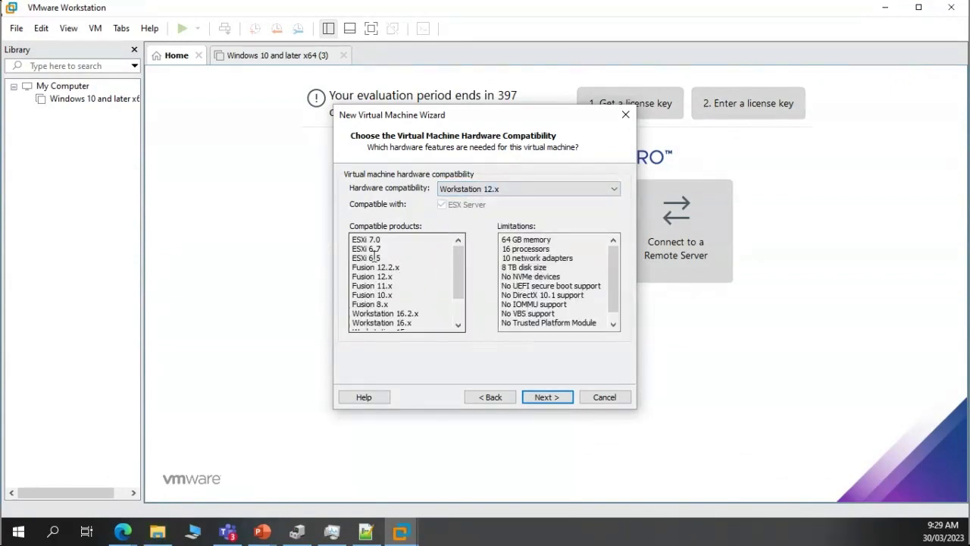
left_click_drag(460, 261, 459, 307)
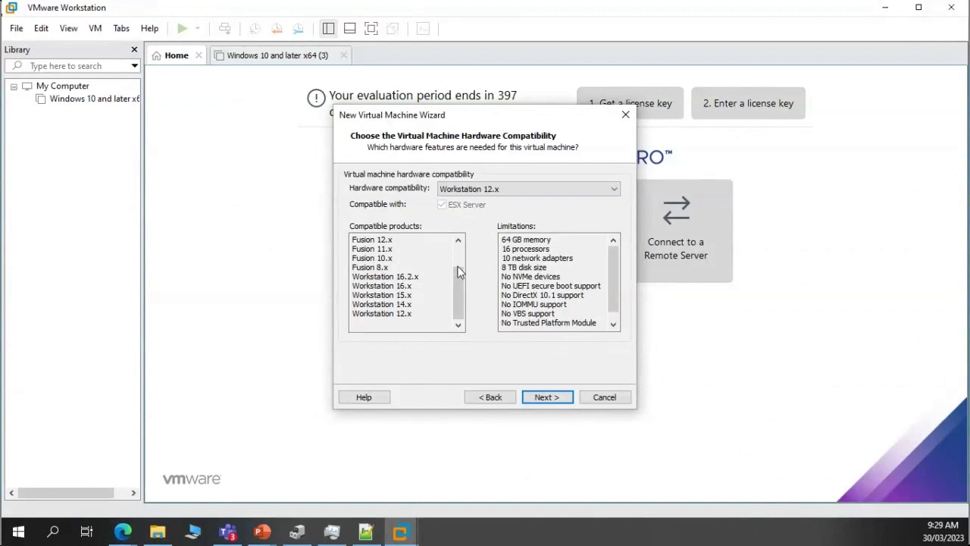
left_click_drag(461, 288, 457, 263)
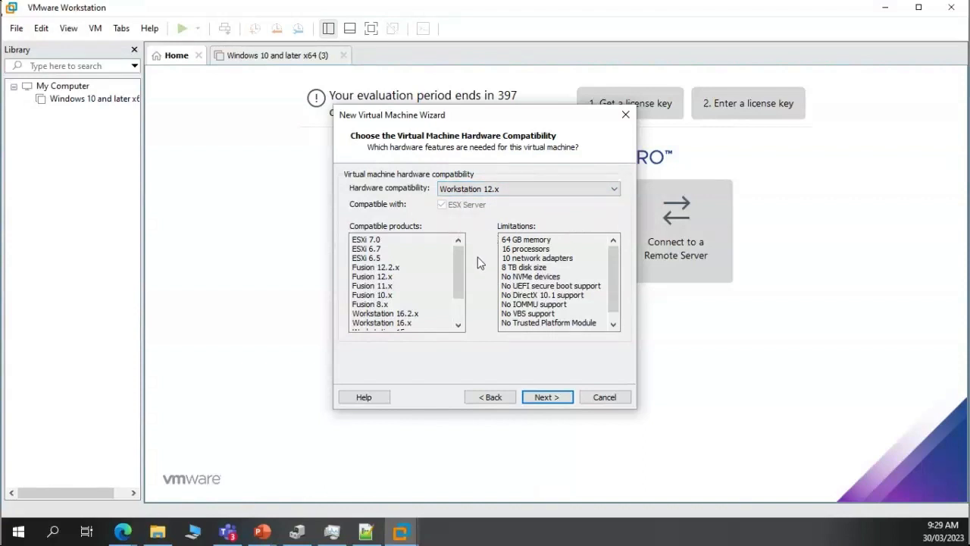
scroll(460, 251, "down", 2)
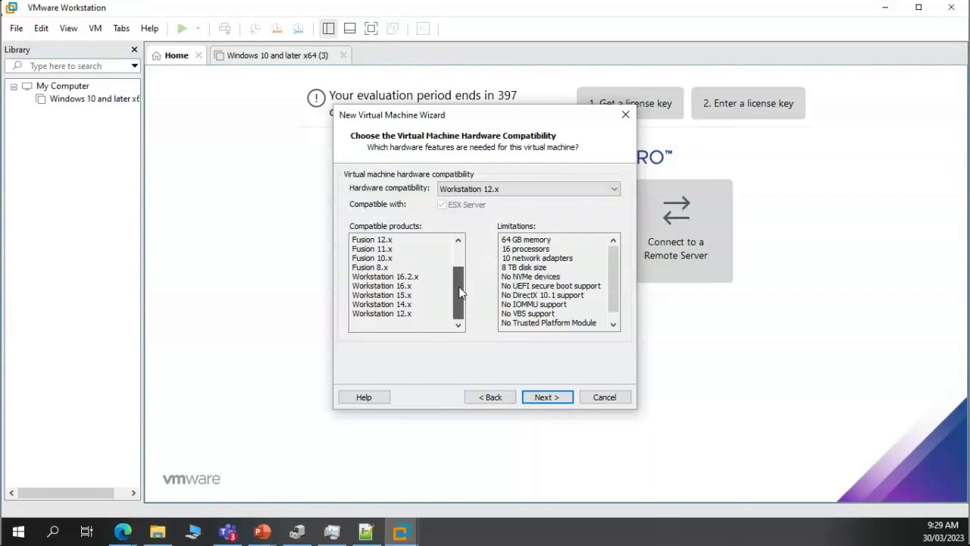
scroll(459, 295, "up", 2)
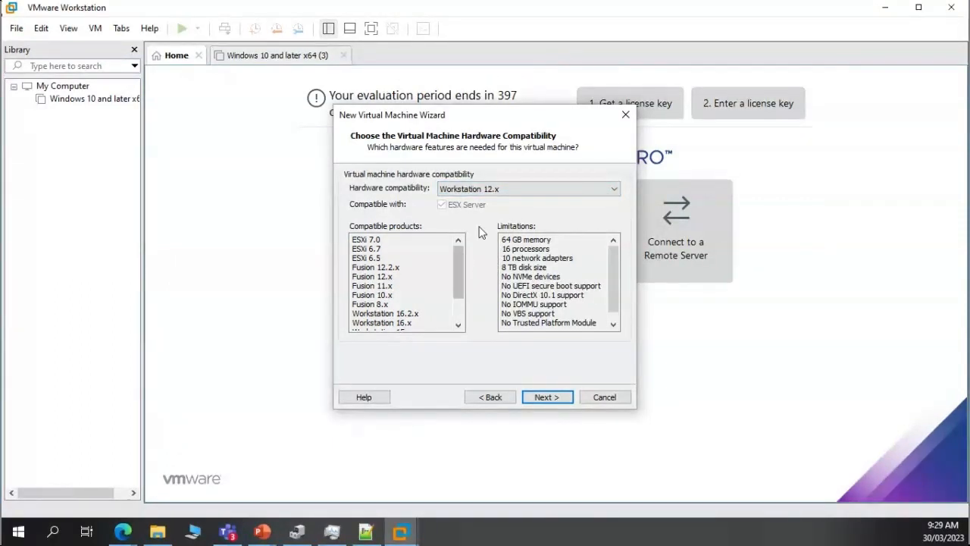
Change the hardware compatibility to ESXi 7.0, return it to Workstation 12.x and highlight the processor limitation
left_click(513, 192)
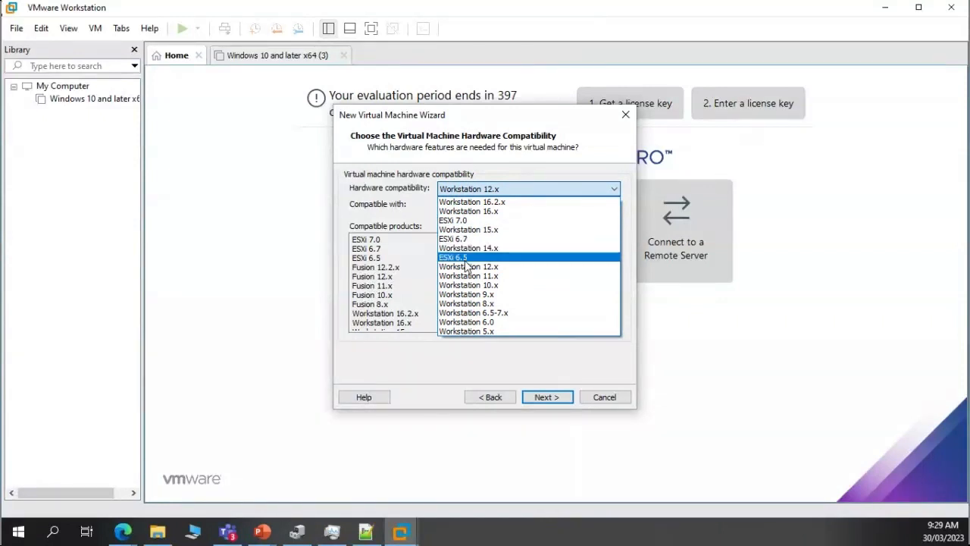
left_click(464, 220)
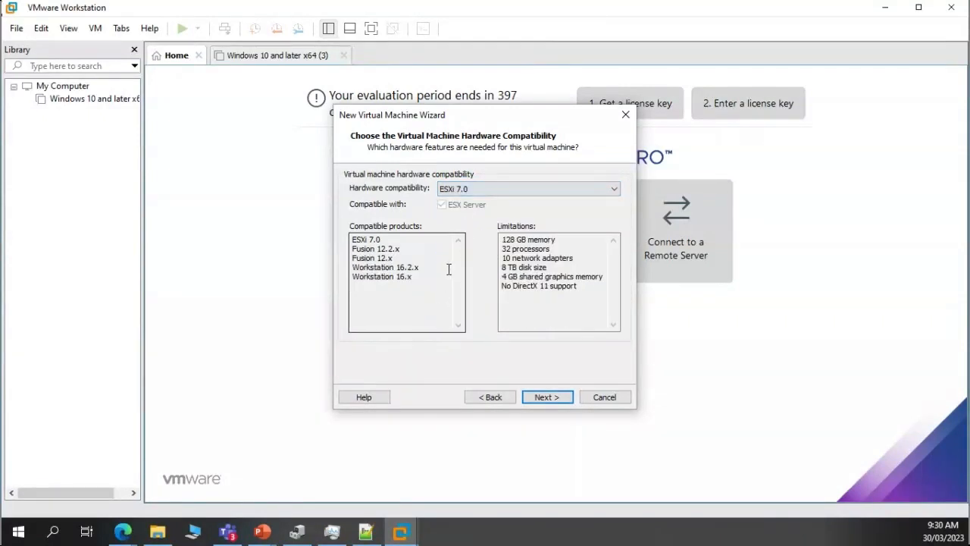
left_click(557, 195)
left_click(493, 260)
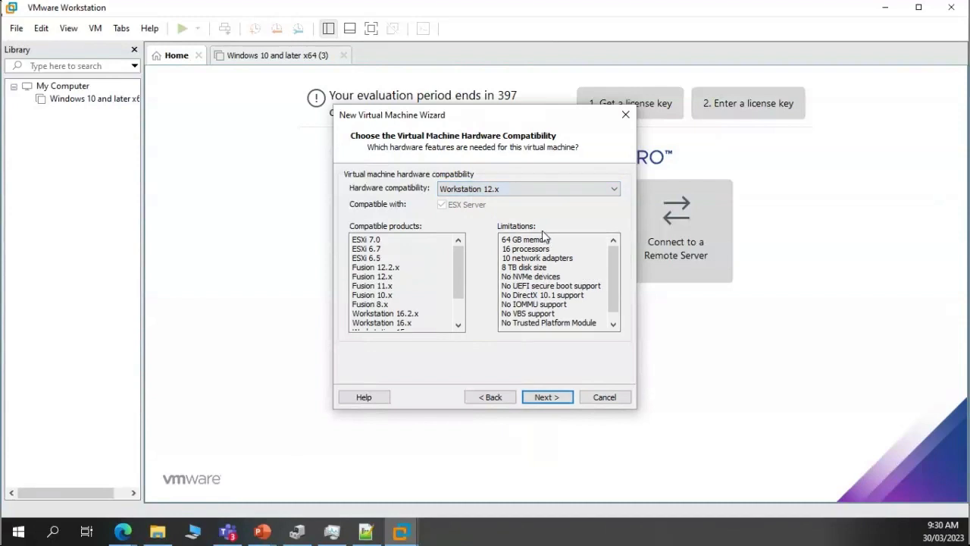
left_click_drag(504, 240, 485, 251)
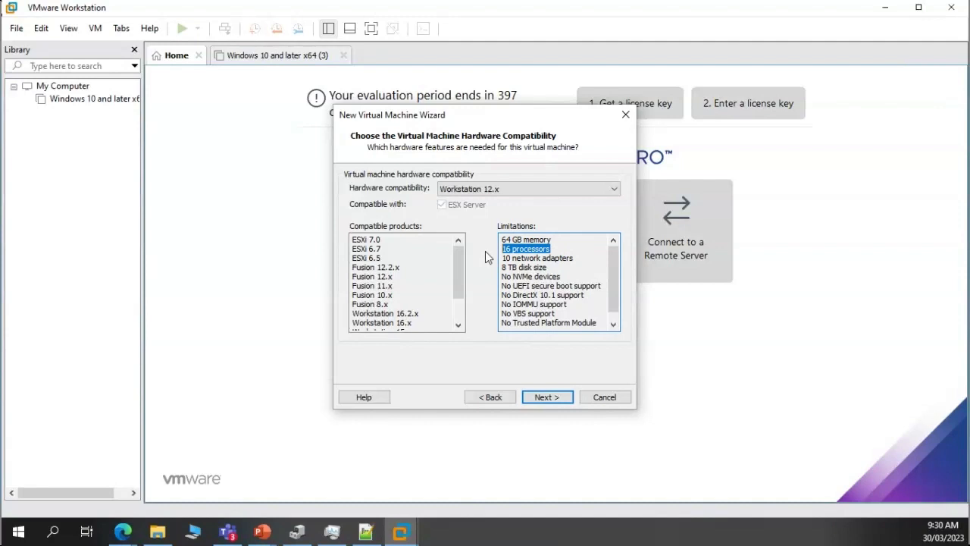
Set the hardware compatibility to Workstation 16.2.x to compare its limitations
left_click(545, 189)
scroll(531, 227, "up", 3)
left_click(507, 203)
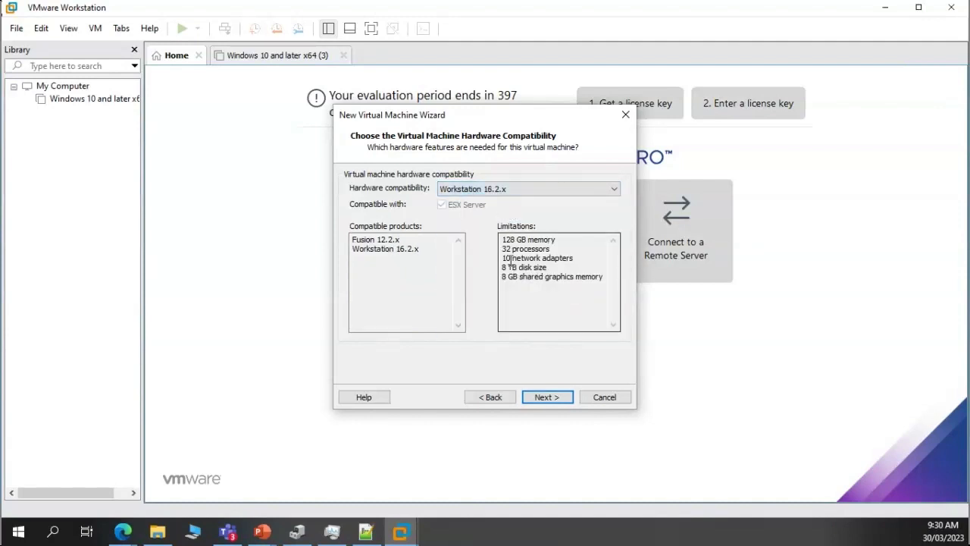
Highlight the processor limitation, then switch to Notepad++ and highlight the ISO path in Windows Server 2016 Core.vmx
mouse_move(502, 240)
left_mouse_down()
mouse_move(563, 247)
mouse_move(501, 249)
left_mouse_up()
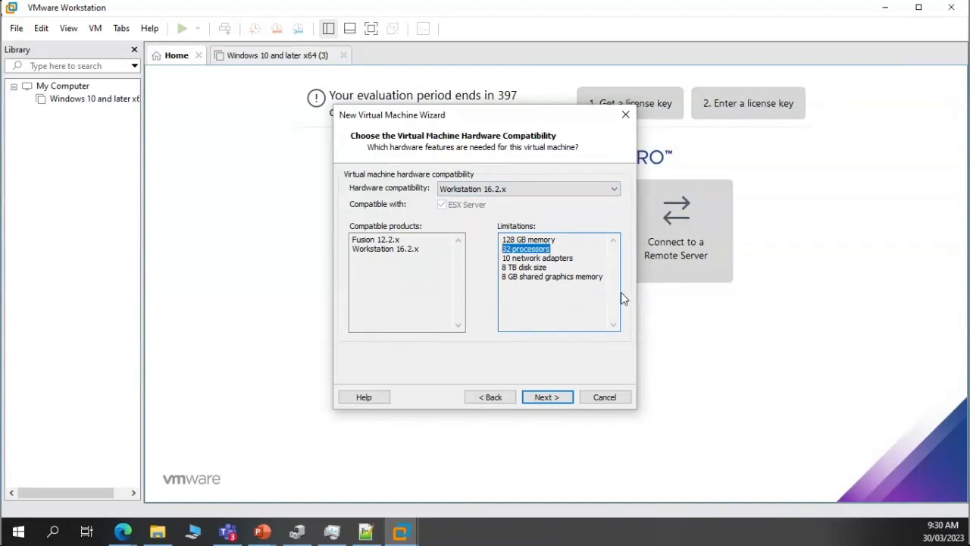
left_click(366, 530)
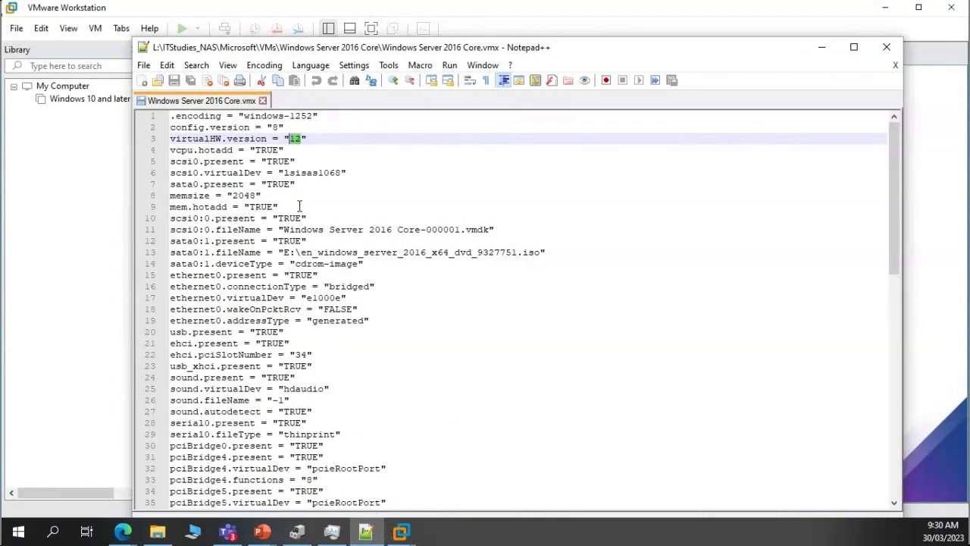
left_click_drag(542, 252, 288, 258)
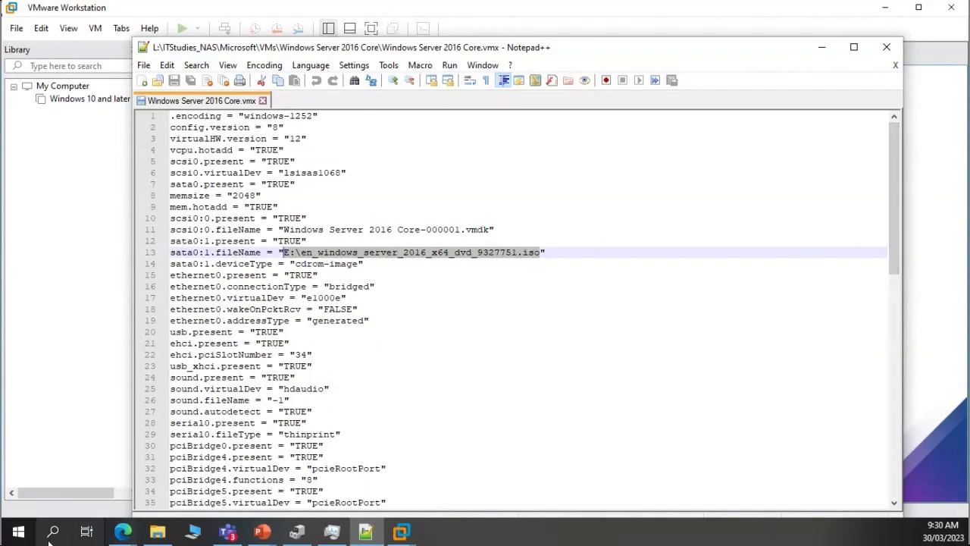
Close Notepad++ and open the C:\Downloads\Windows Server 2019 Core folder in File Explorer
left_click(158, 532)
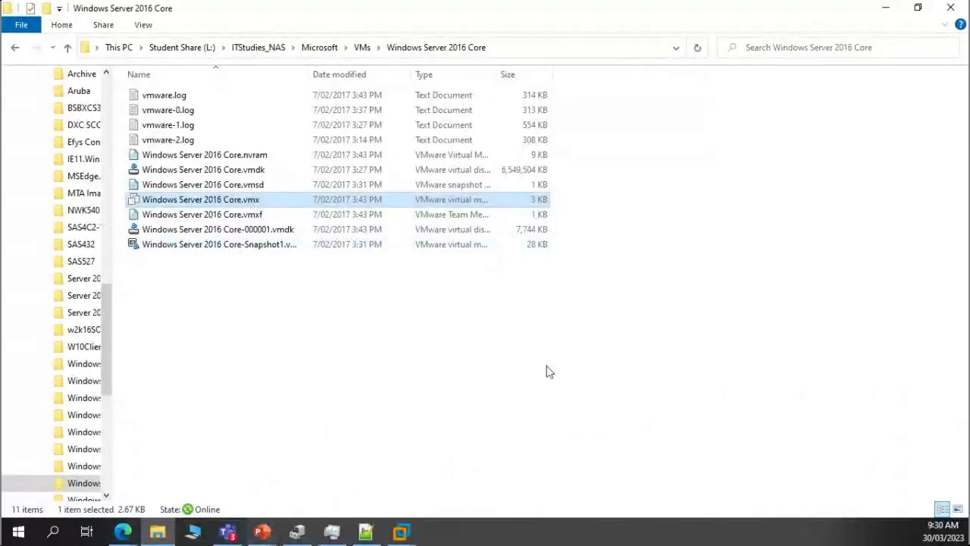
left_click(377, 536)
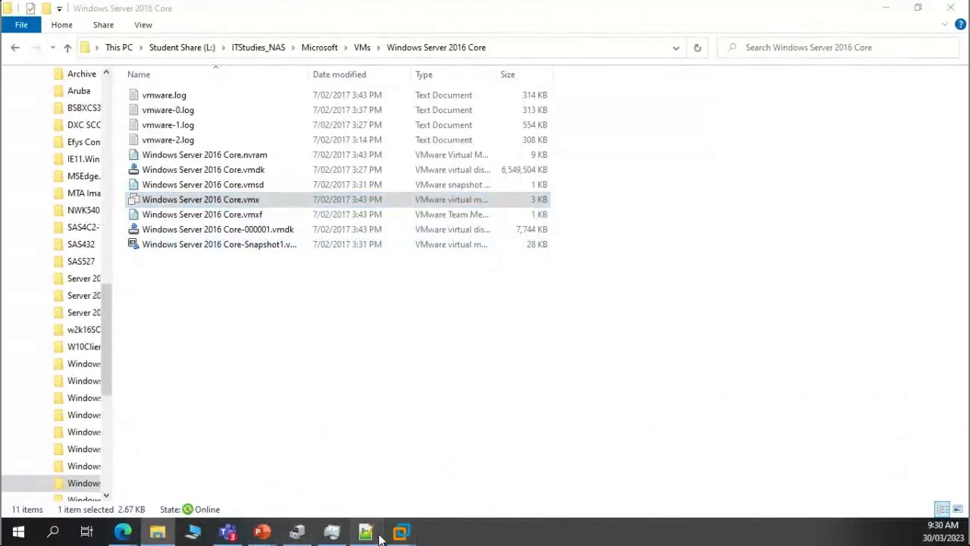
left_click(881, 48)
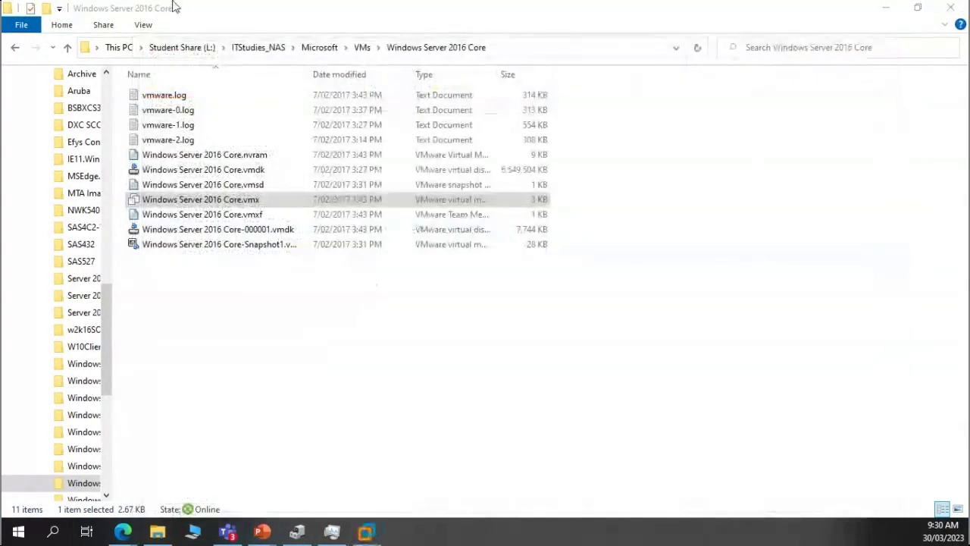
left_click(16, 48)
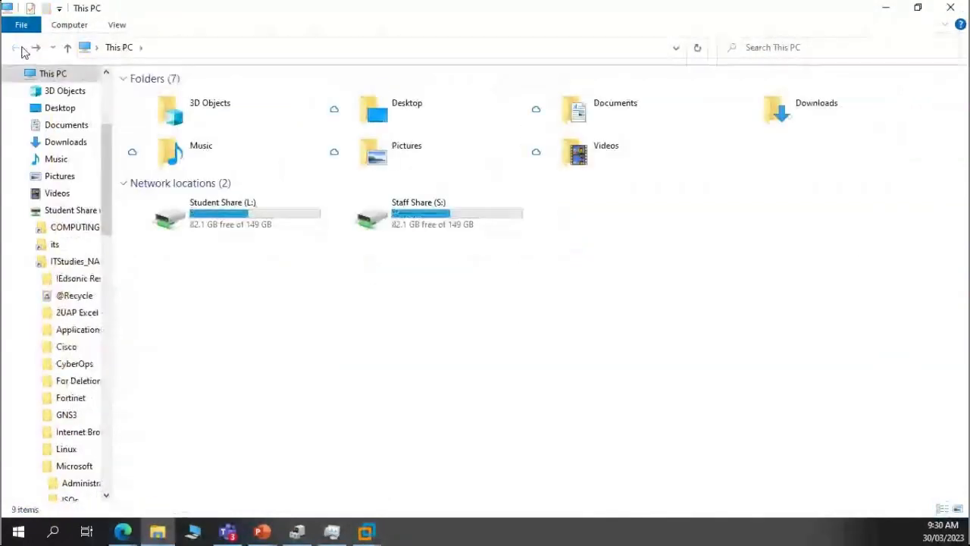
left_click(202, 49)
type("c:\\")
key("Return")
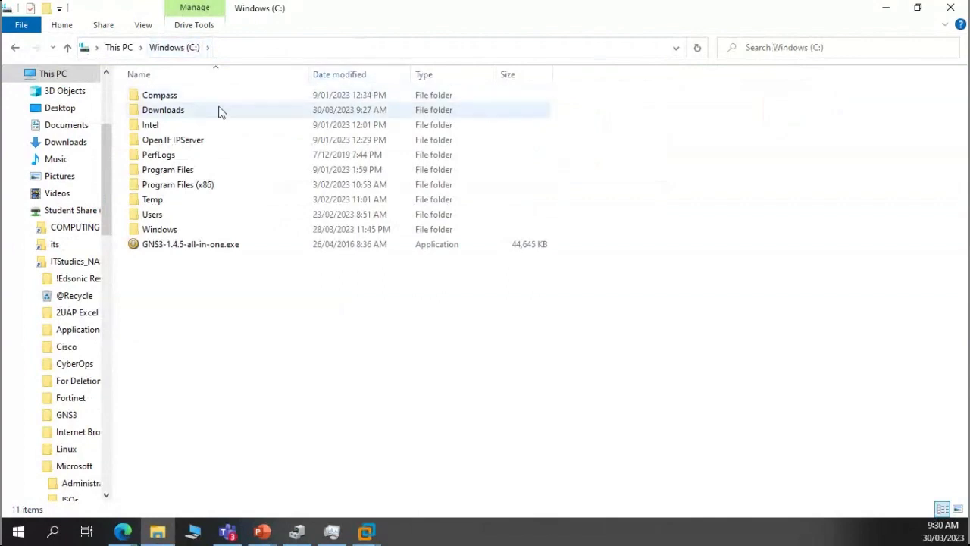
double_click(202, 112)
double_click(207, 97)
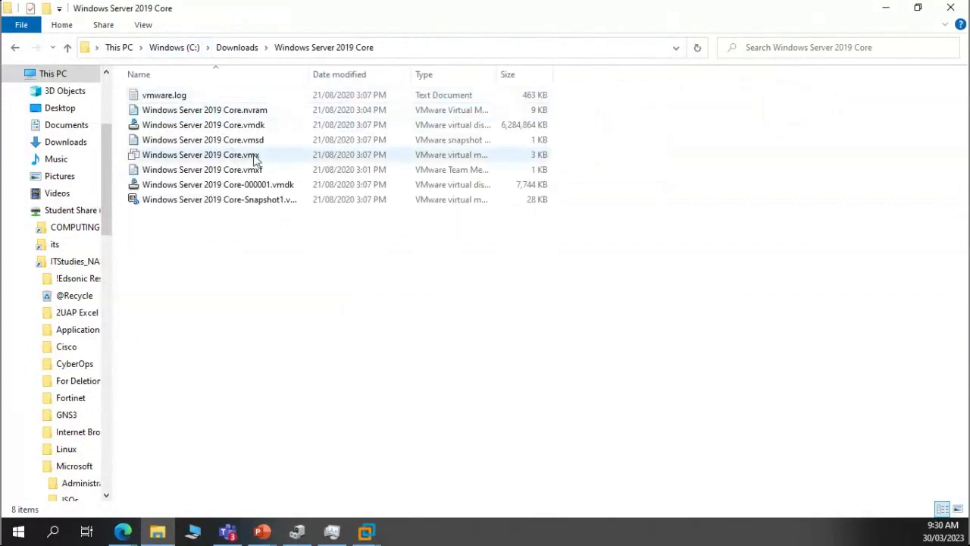
Open Windows Server 2019 Core.vmx in Notepad++ and highlight the virtualHW.version value
right_click(229, 157)
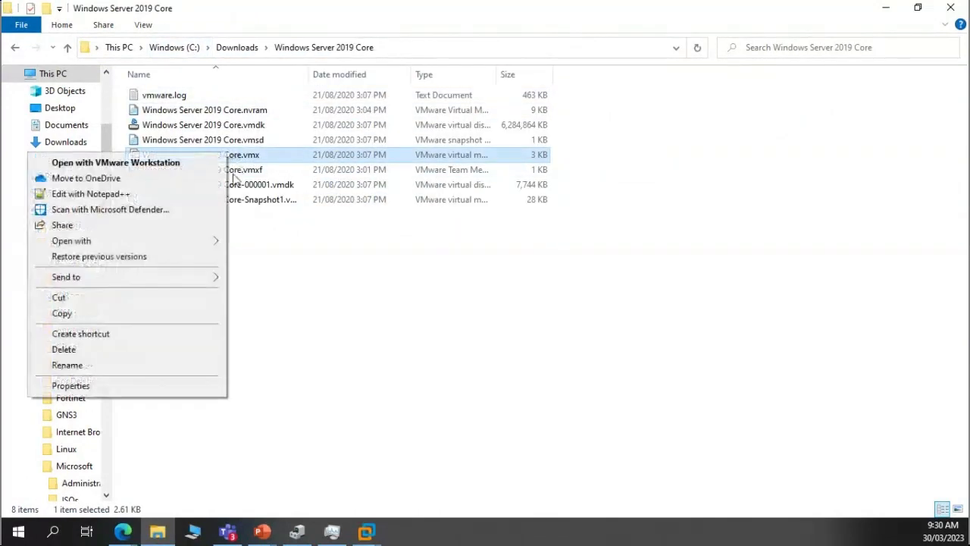
left_click(175, 193)
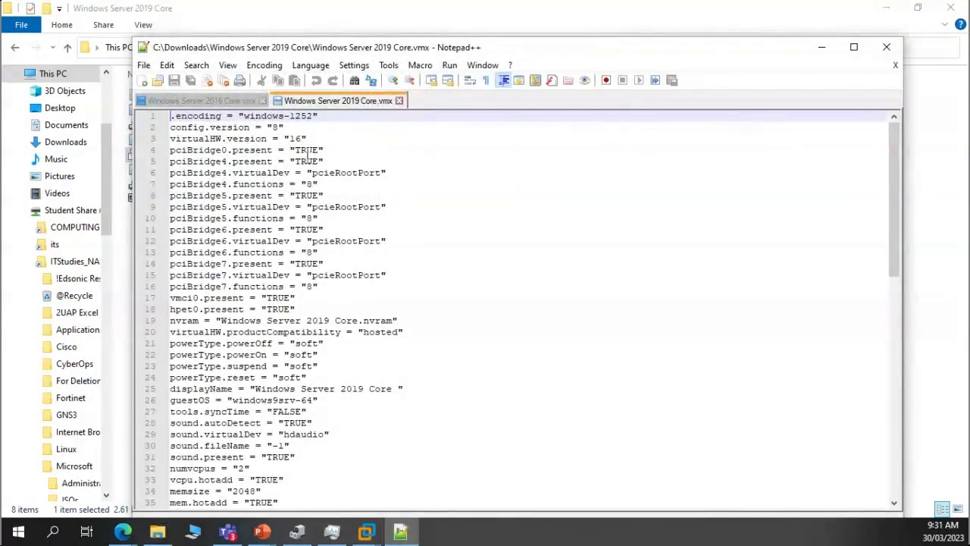
left_click_drag(302, 138, 293, 139)
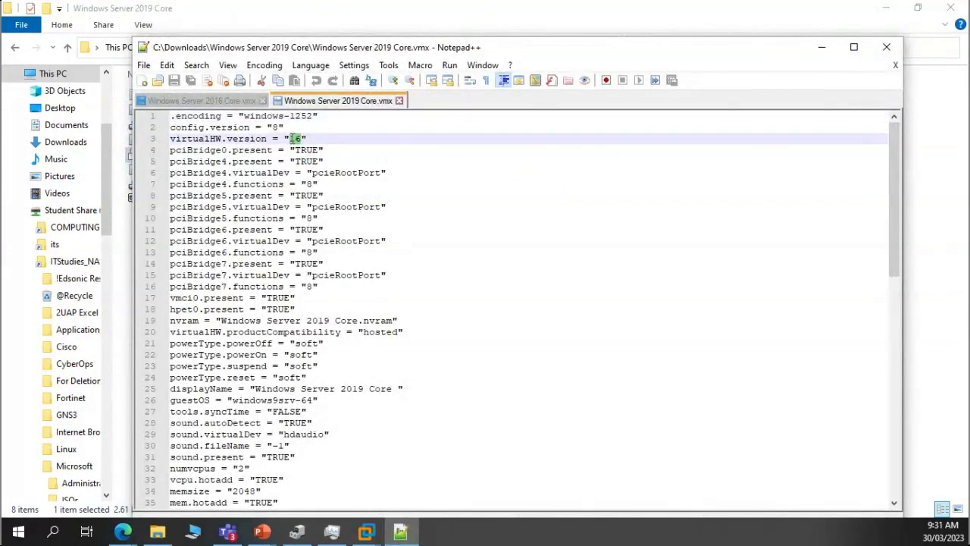
Find the sata0:1.fileName line in the 2019 Core configuration and highlight its ISO file name
scroll(430, 418, "down", 1)
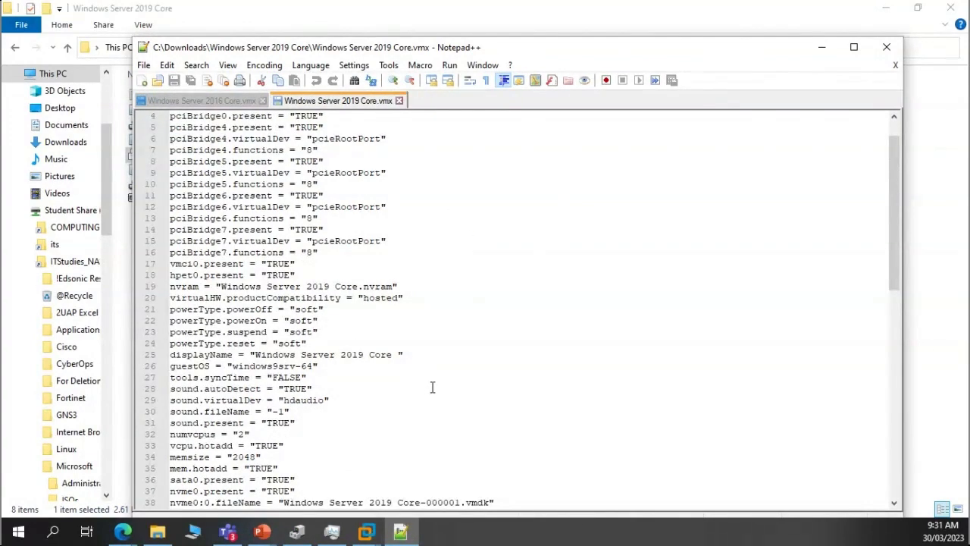
scroll(431, 387, "down", 3)
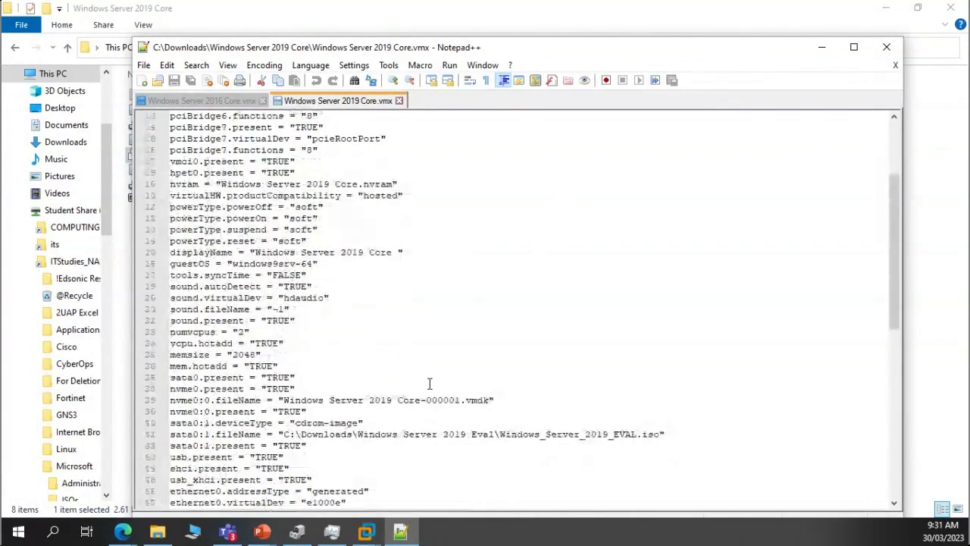
left_click(661, 433)
left_click_drag(661, 434, 506, 436)
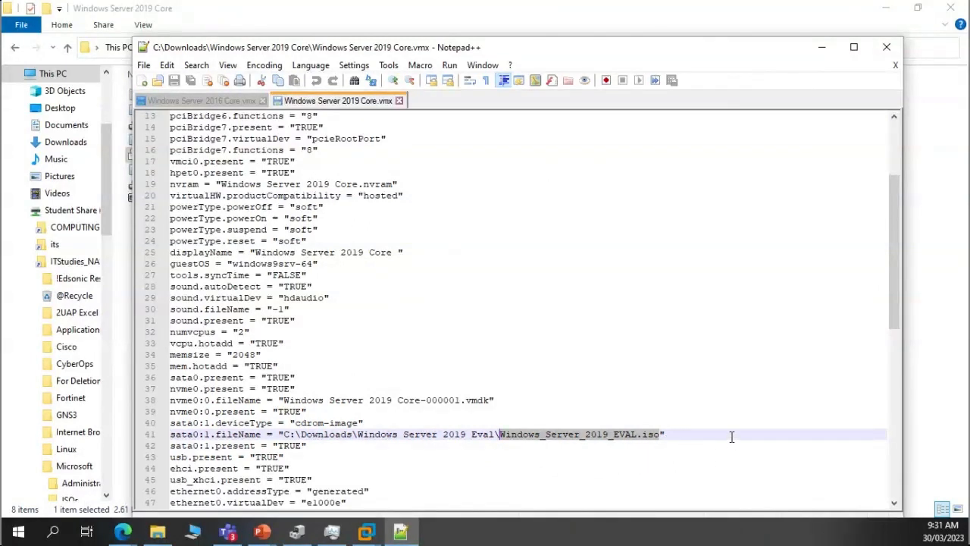
Open Windows Server 2019 Core.vmx from File Explorer in VMware Workstation, cancelling the pending New Virtual Machine Wizard
left_click(951, 309)
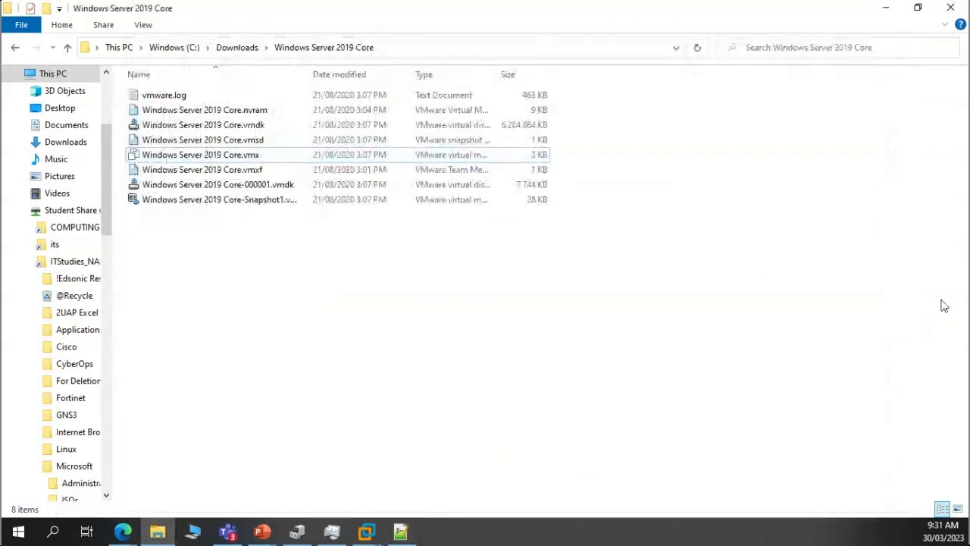
double_click(167, 155)
double_click(395, 211)
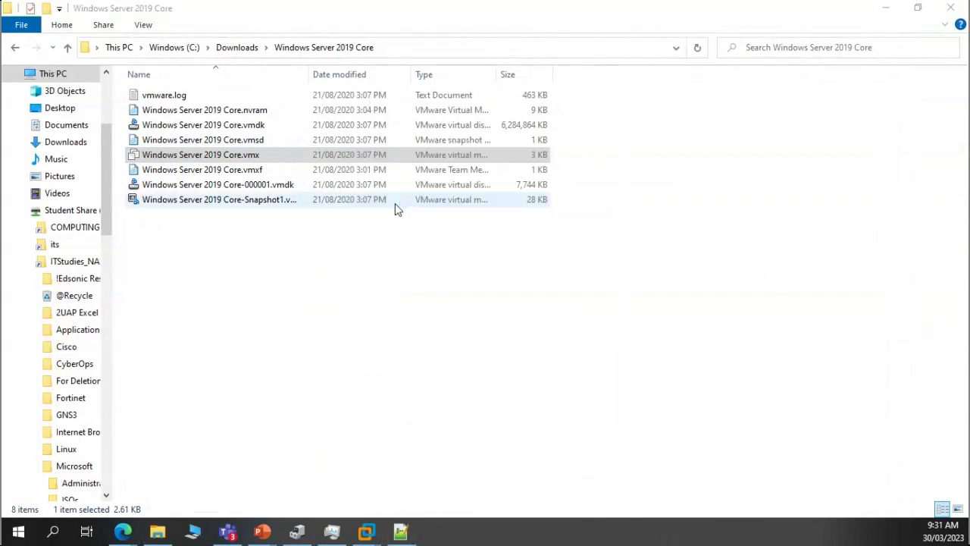
left_click(611, 398)
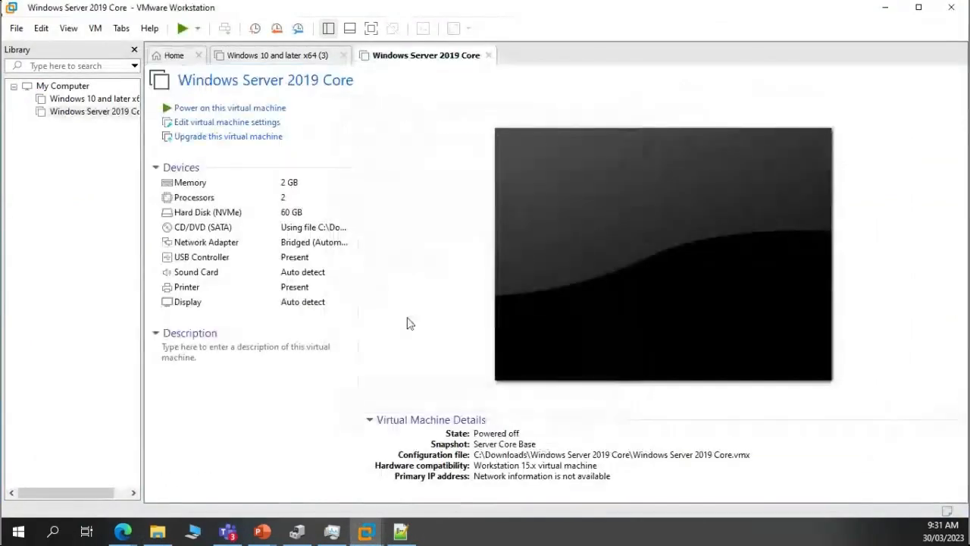
Examine the Windows Server 2019 Core virtual machine's CD/DVD ISO path and its network adapter settings
double_click(201, 226)
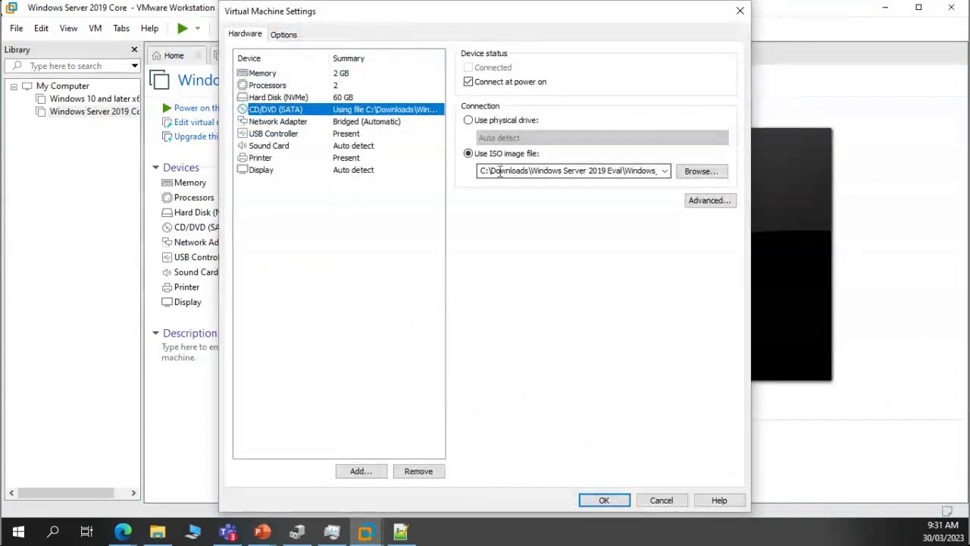
left_click(498, 172)
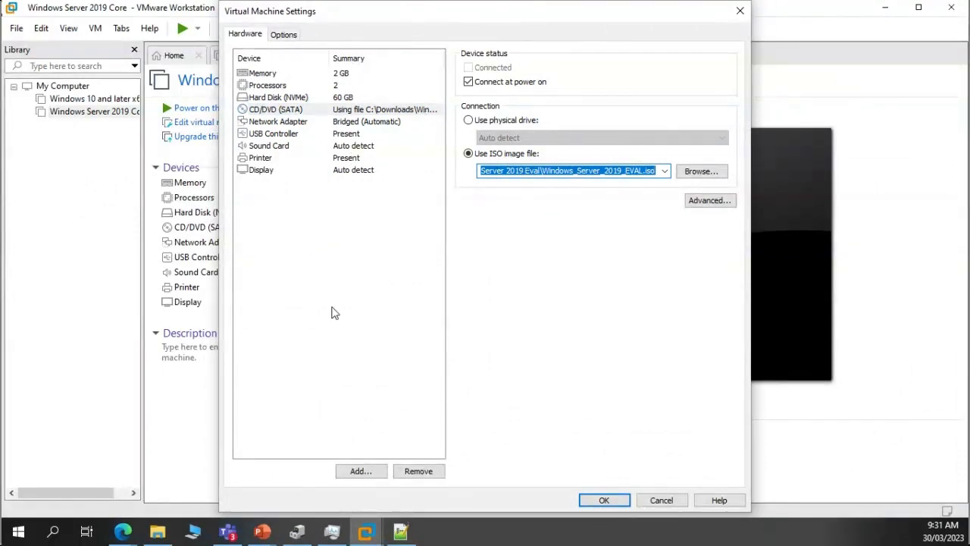
left_click(320, 135)
left_click(331, 123)
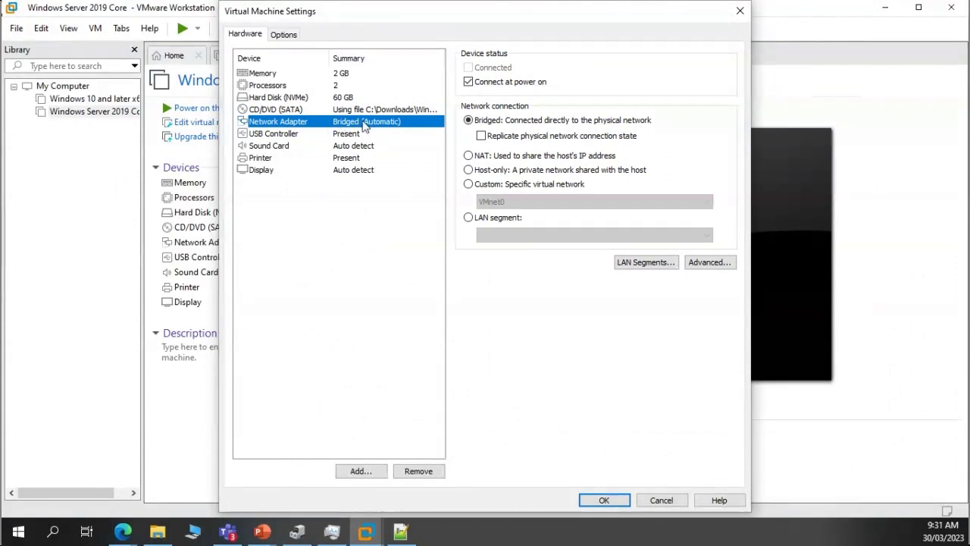
Switch to Notepad++ and change the ISO file name in the sata0:1.fileName line to test.iso
left_click(401, 532)
scroll(372, 400, "down", 6)
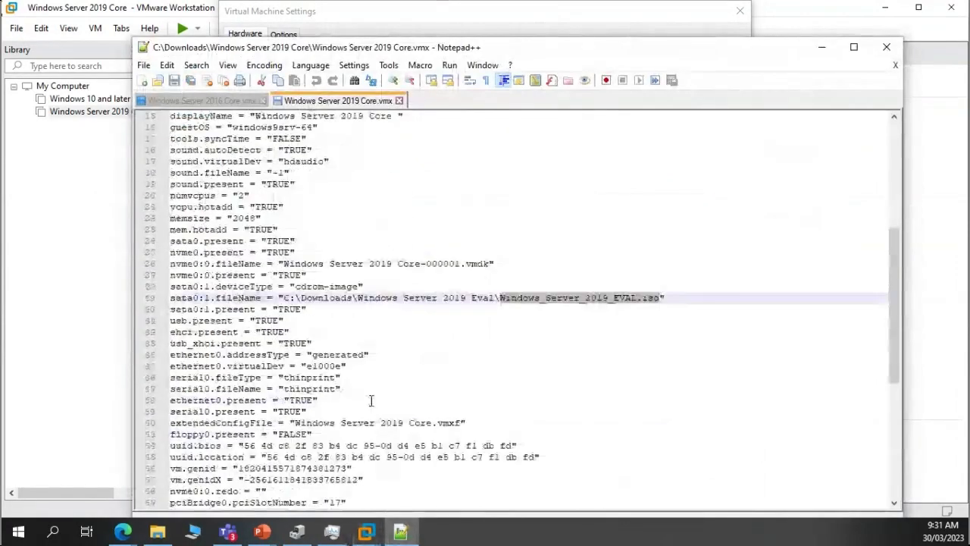
scroll(371, 400, "down", 7)
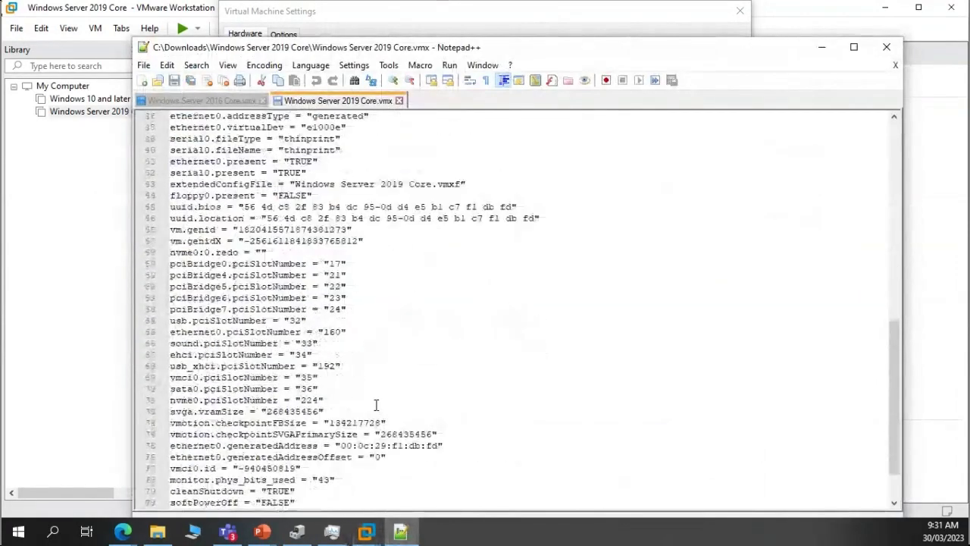
scroll(376, 405, "down", 2)
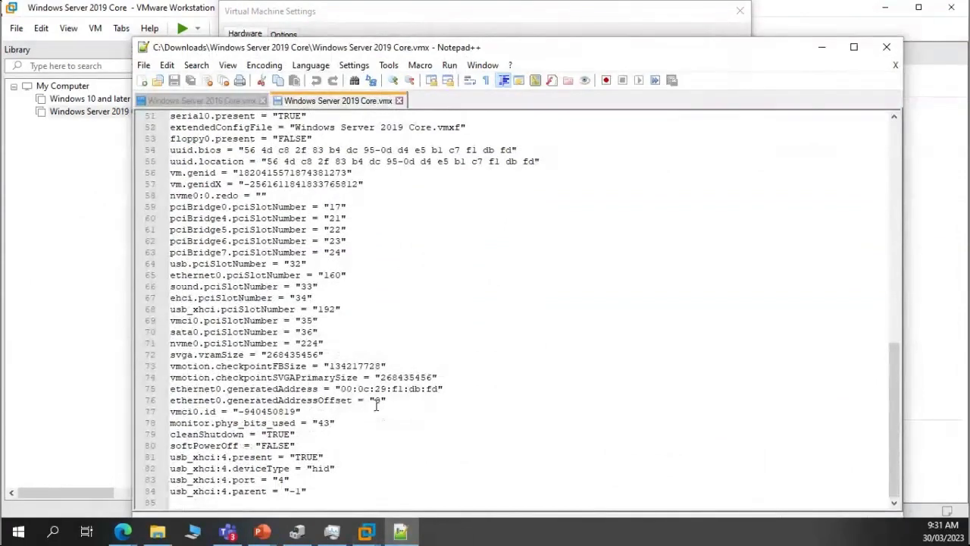
scroll(376, 405, "up", 4)
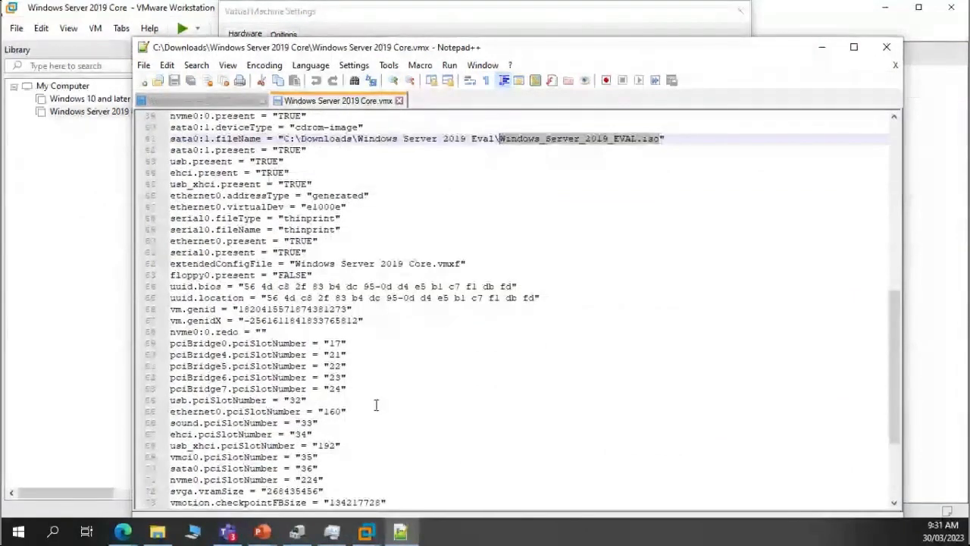
scroll(376, 404, "up", 4)
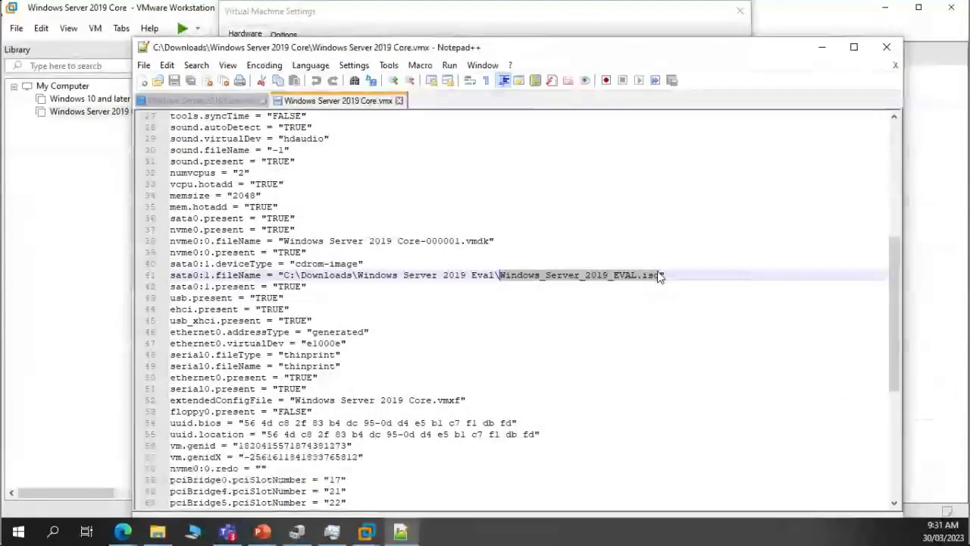
left_click_drag(662, 275, 641, 279)
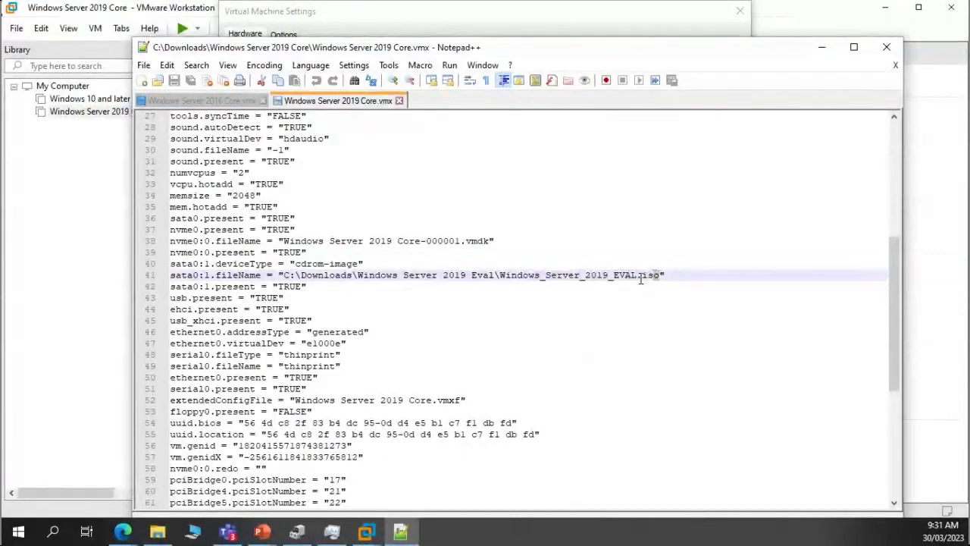
double_click(635, 278)
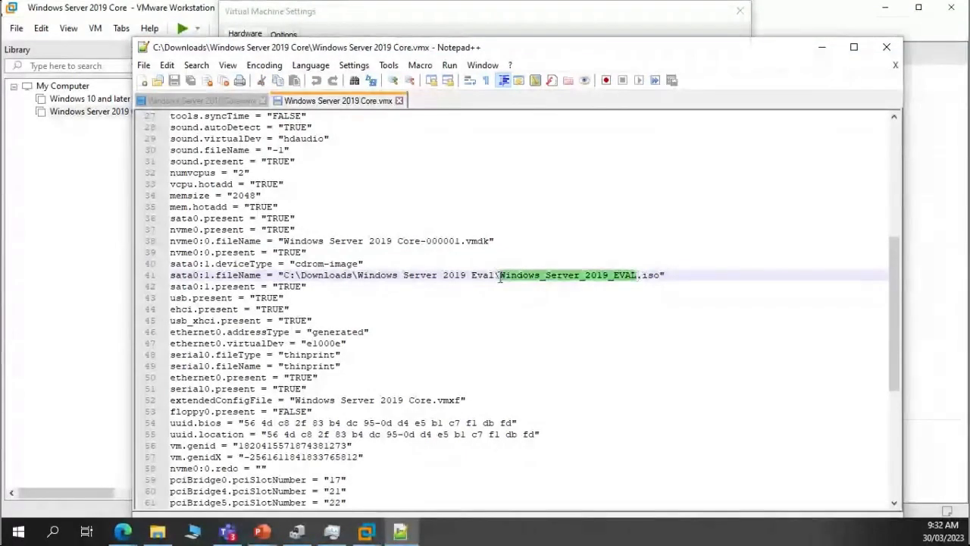
type("test")
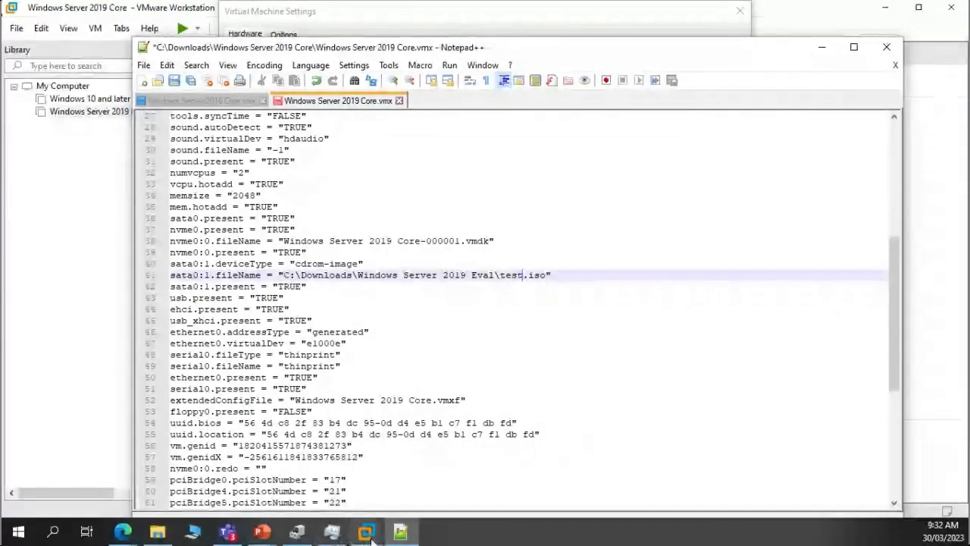
Switch to VMware Workstation, cancel the virtual machine settings and remove Windows Server 2019 Core from the library
left_click(521, 443)
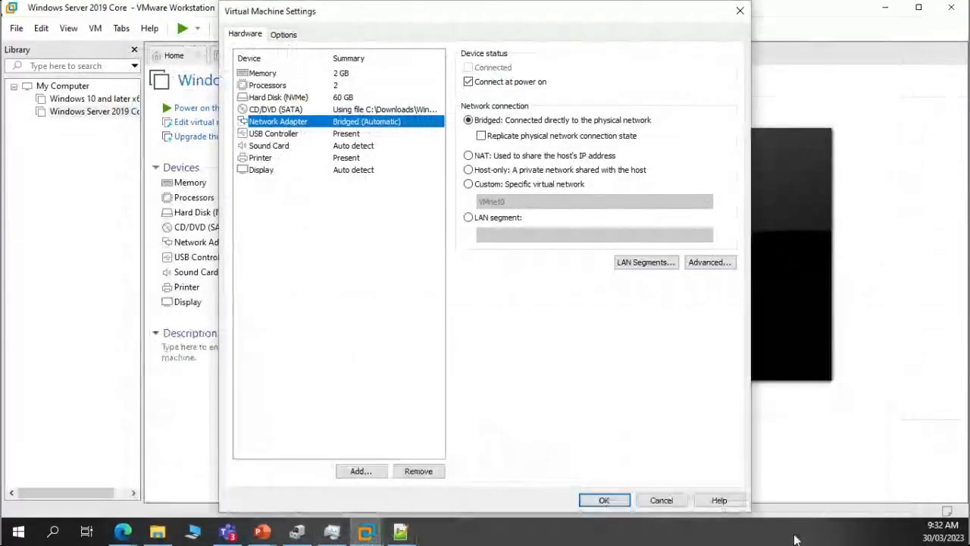
left_click(661, 500)
right_click(108, 114)
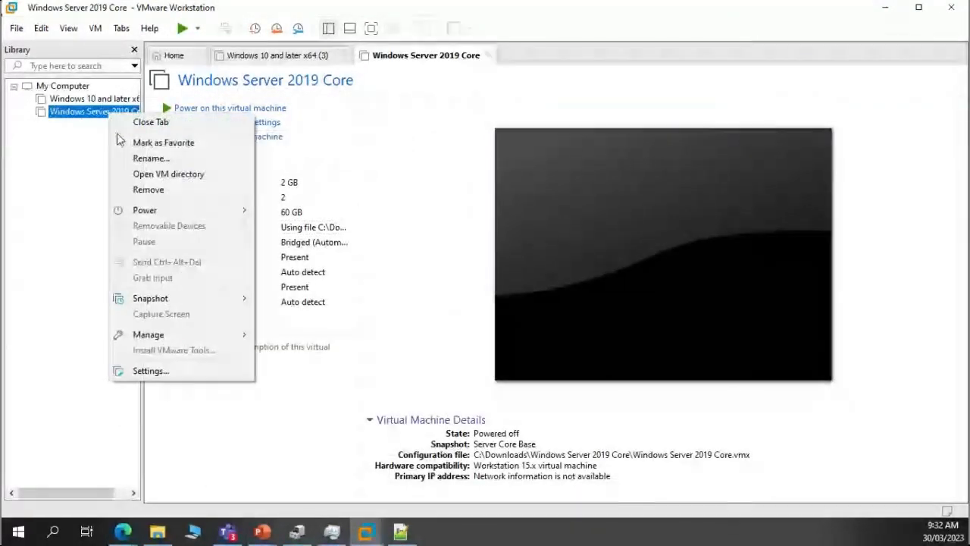
left_click(149, 190)
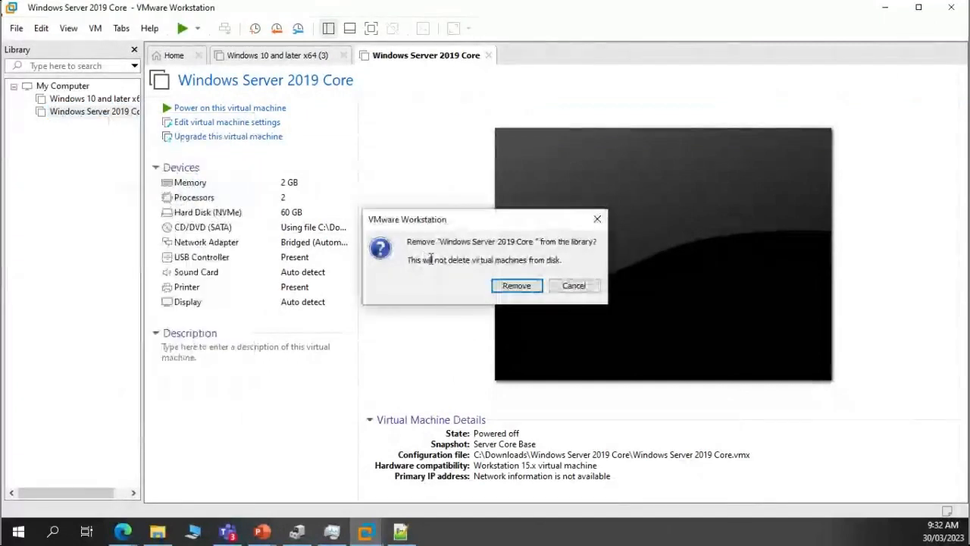
left_click(501, 288)
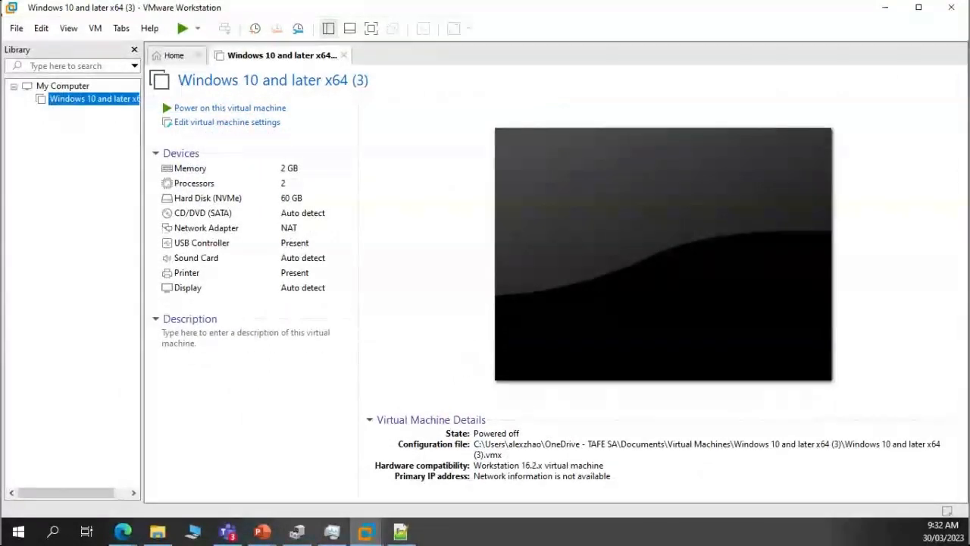
Switch to Notepad++ and save the edited Windows Server 2019 Core.vmx file
left_click(401, 531)
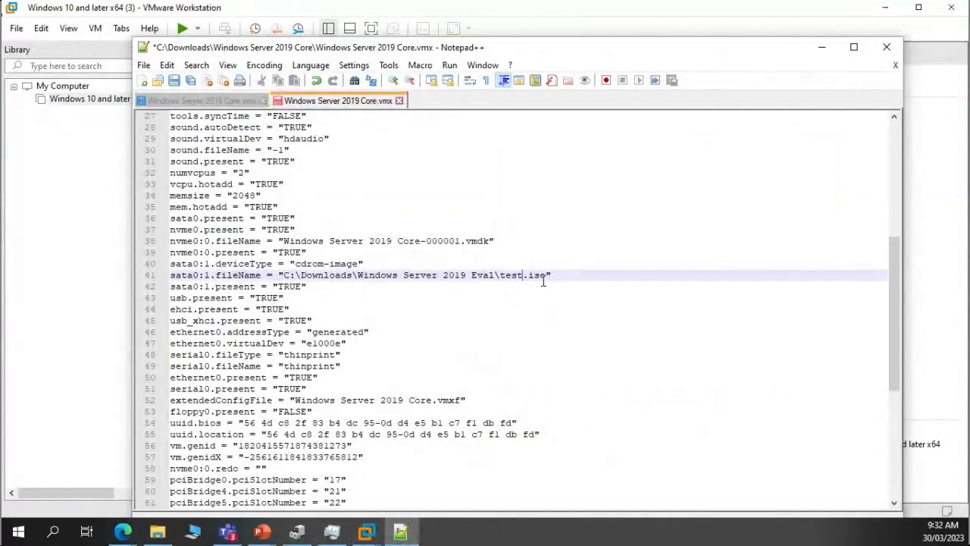
left_click(174, 82)
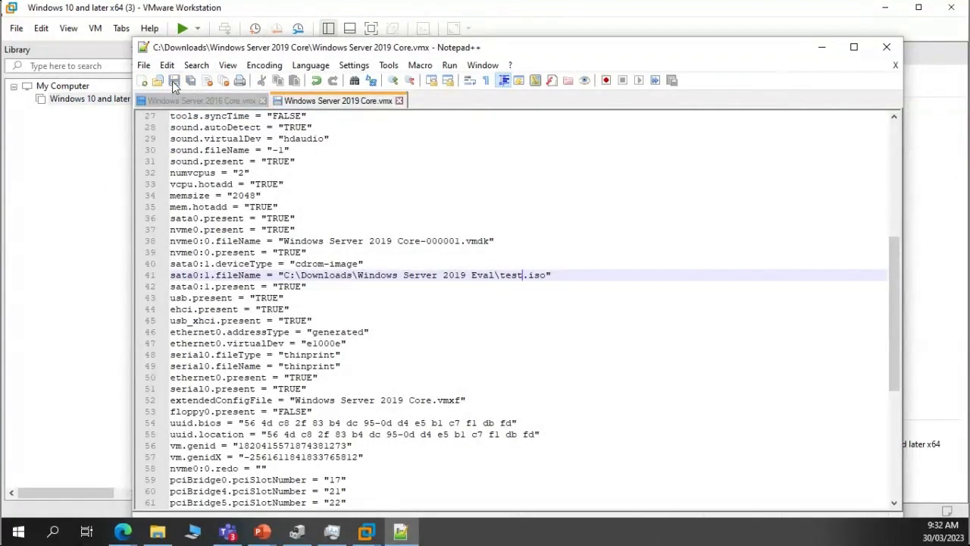
Switch to File Explorer and open Windows Server 2019 Core.vmx in VMware Workstation
left_click(823, 47)
left_click(156, 530)
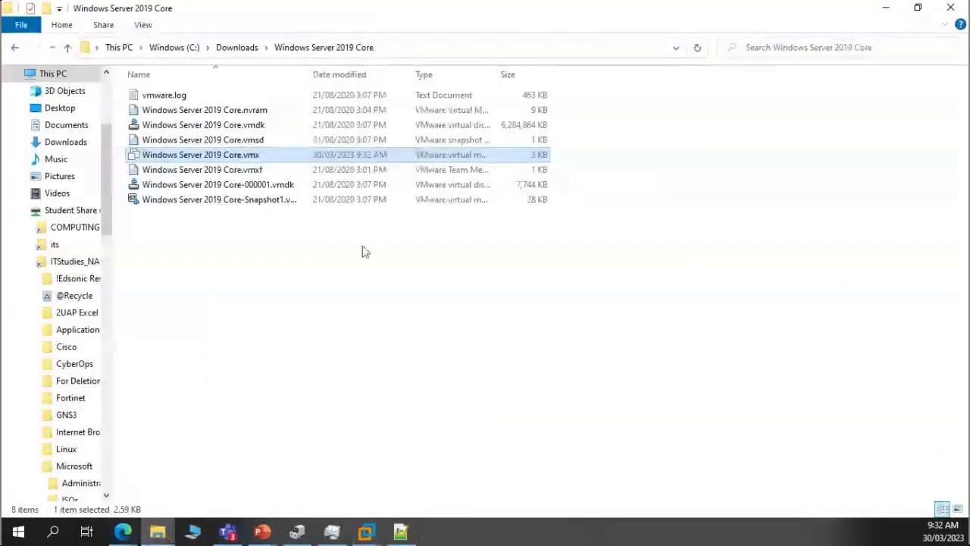
double_click(264, 156)
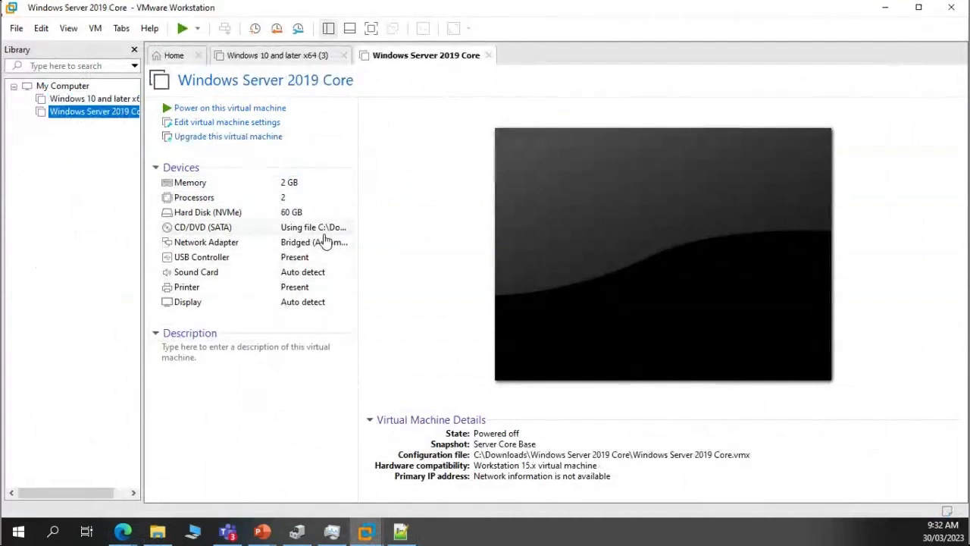
Open the virtual machine's CD/DVD settings and check the file name at the end of the ISO image path
left_click(329, 229)
double_click(326, 235)
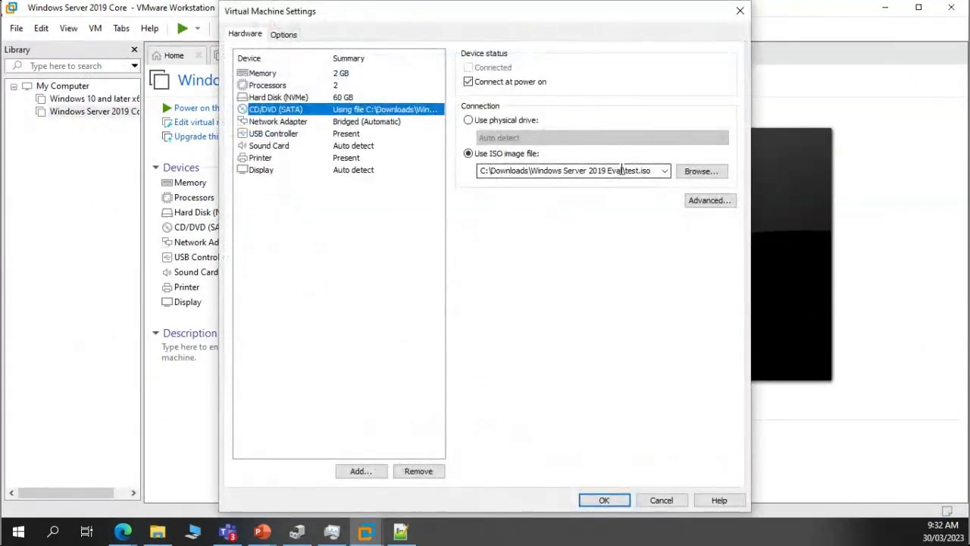
left_click(656, 171)
left_click_drag(649, 172, 622, 173)
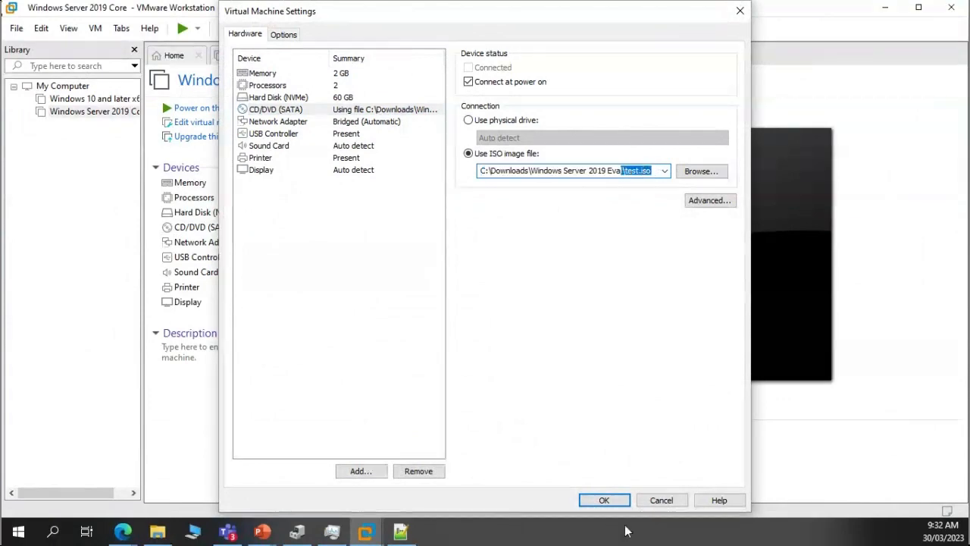
Switch to Notepad++ to look through the .vmx entries below the sata0:1.fileName line, and return to the PowerPoint slide show
left_click(400, 531)
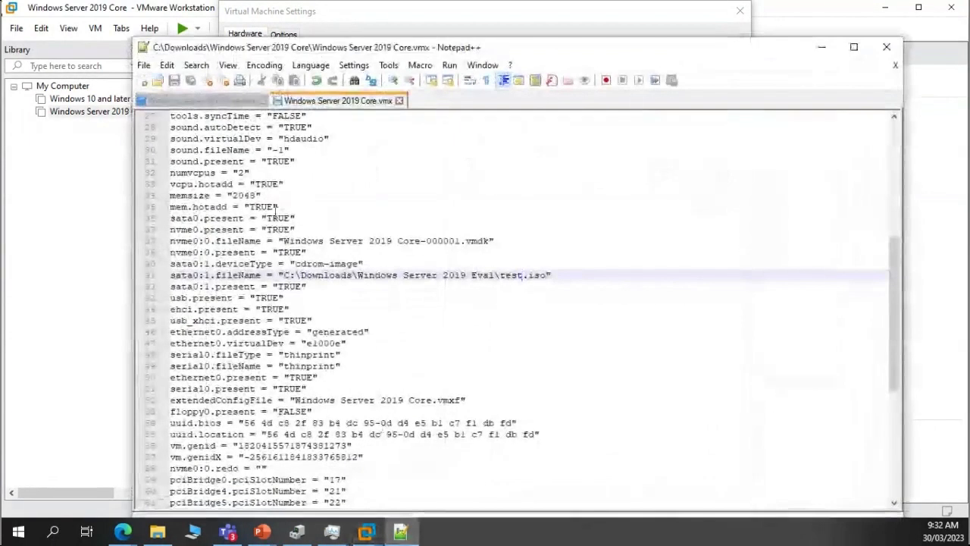
scroll(229, 276, "down", 5)
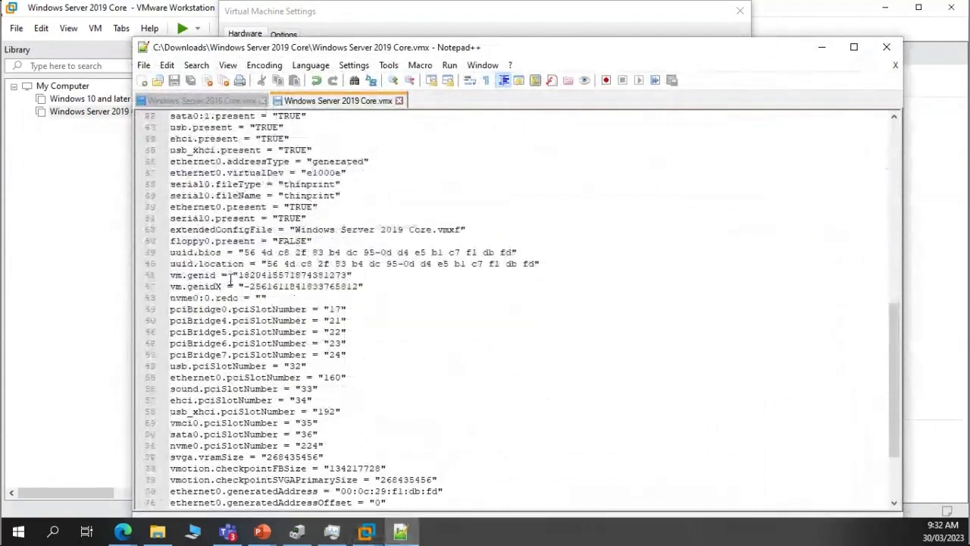
scroll(239, 276, "down", 2)
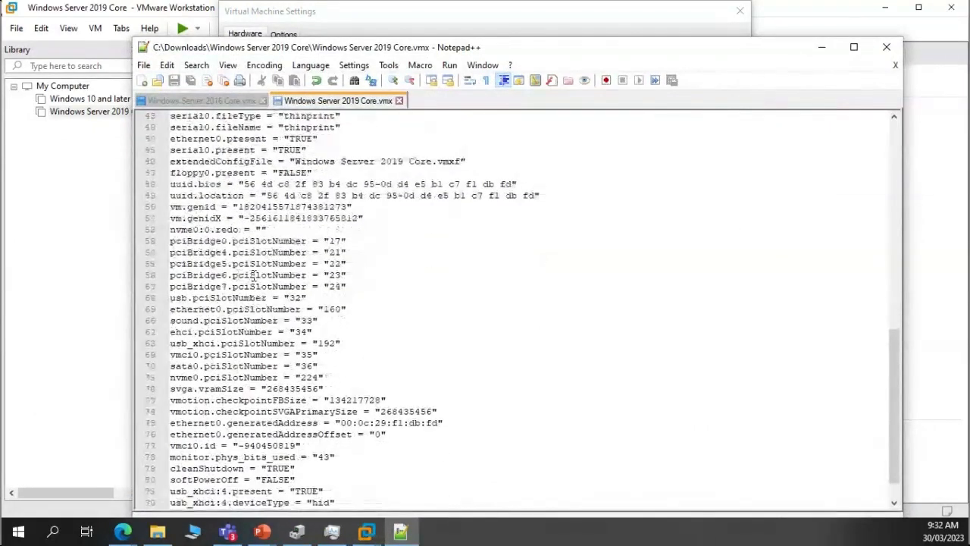
scroll(258, 278, "down", 1)
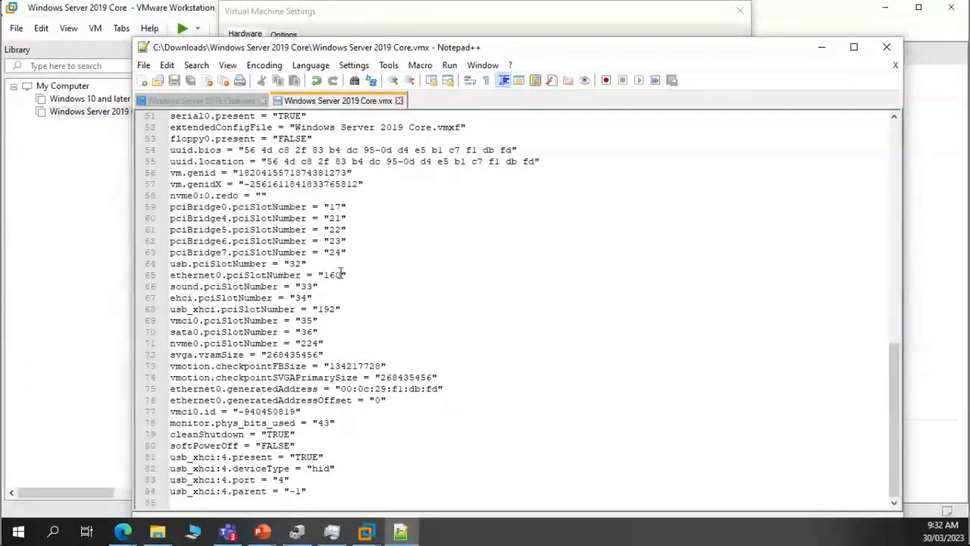
scroll(342, 261, "up", 1)
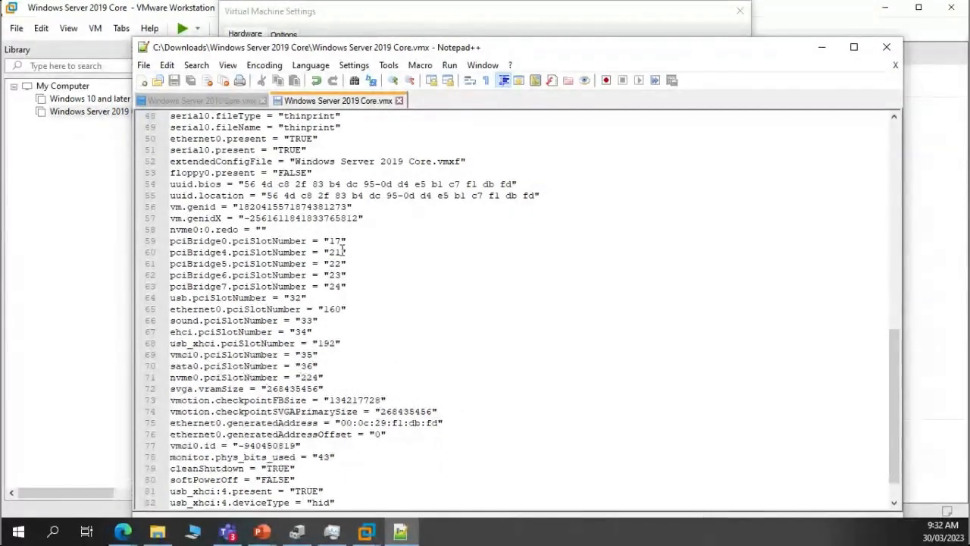
scroll(344, 250, "up", 4)
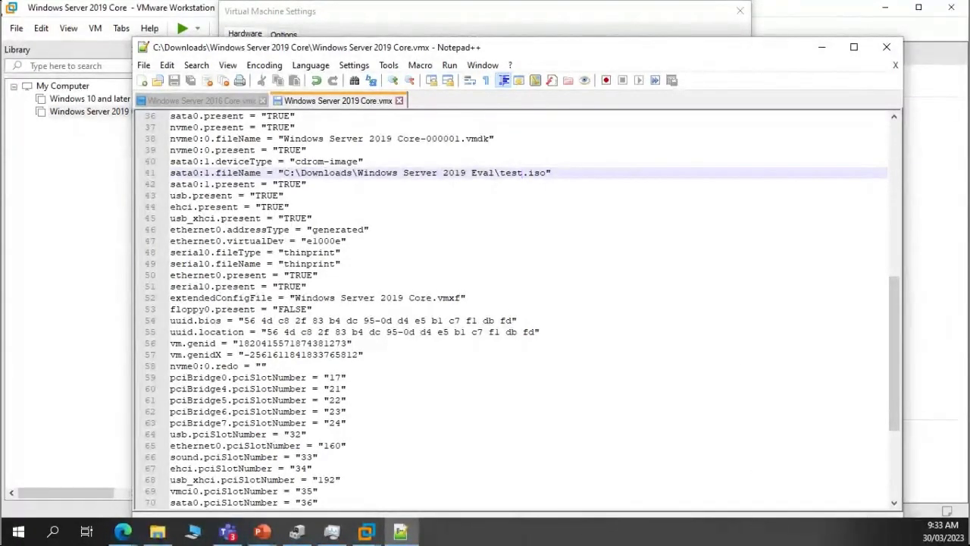
left_click(261, 533)
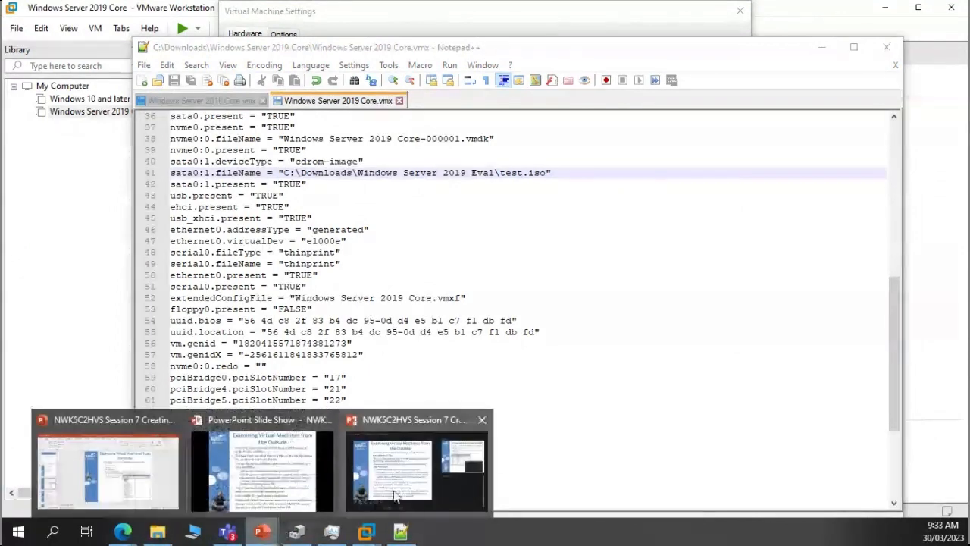
left_click(394, 495)
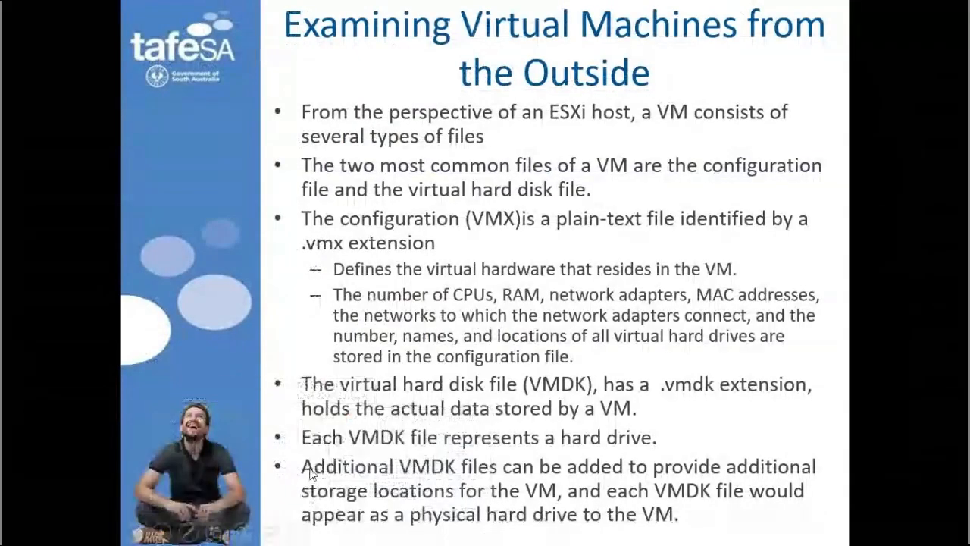
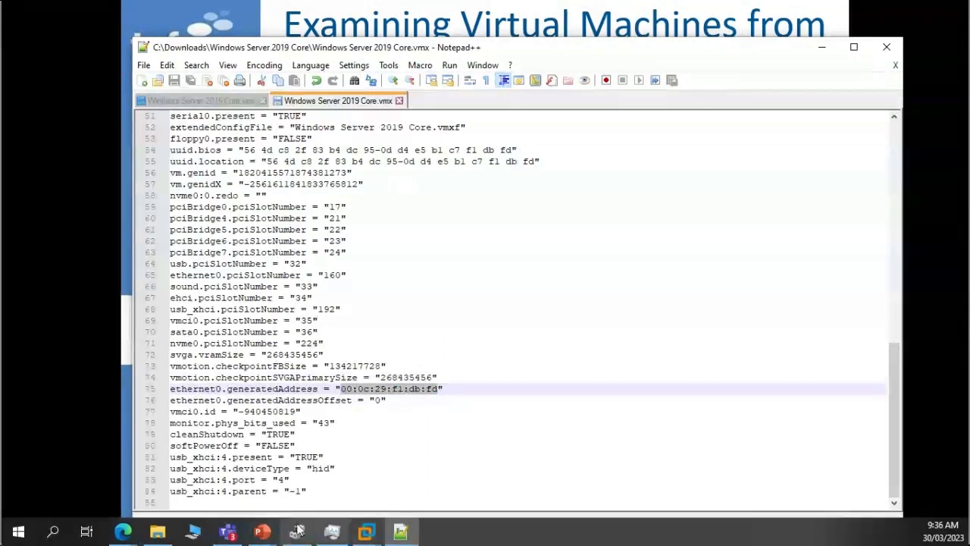
Locate the memory and processor entries in the .vmx file and highlight the memsize and numvcpus values
mouse_move(297, 520)
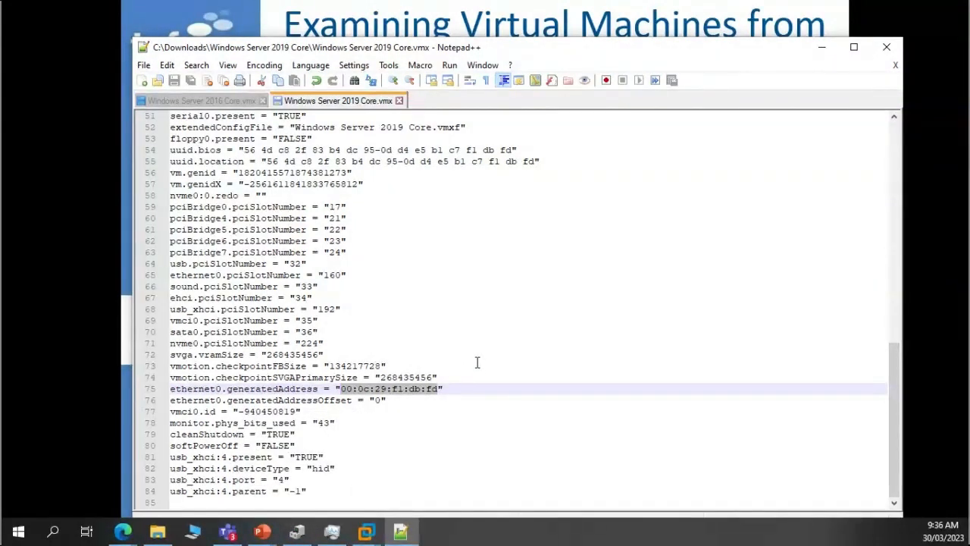
scroll(477, 363, "up", 1)
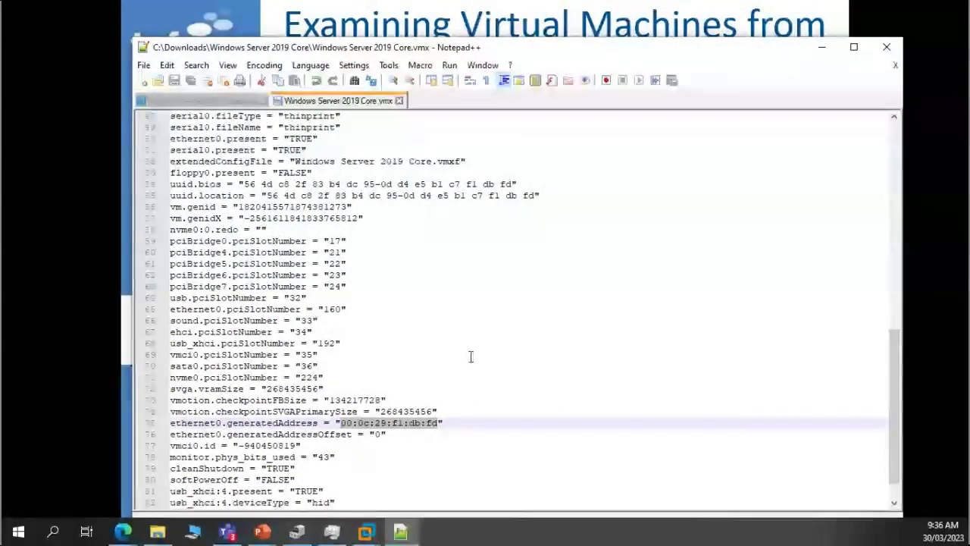
scroll(470, 356, "up", 1)
scroll(470, 356, "up", 1)
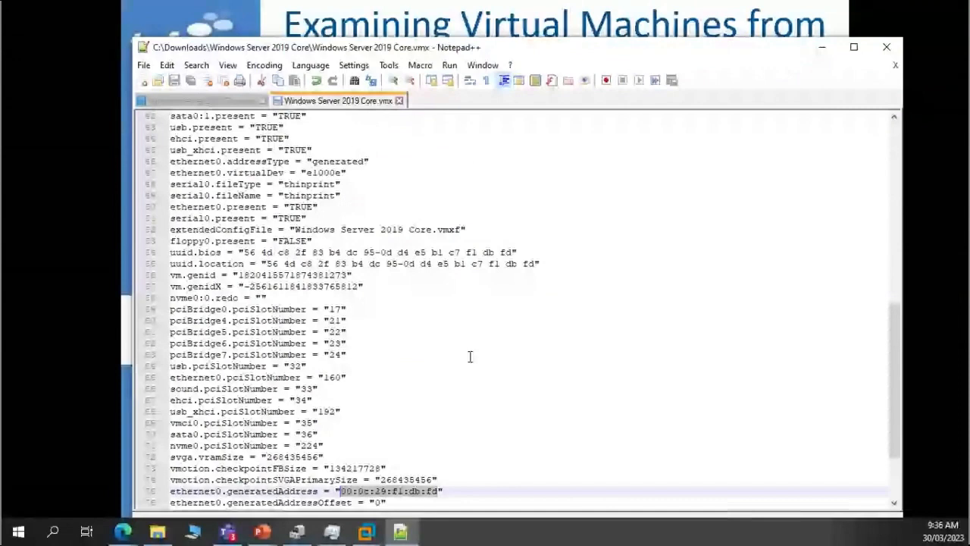
scroll(470, 357, "up", 4)
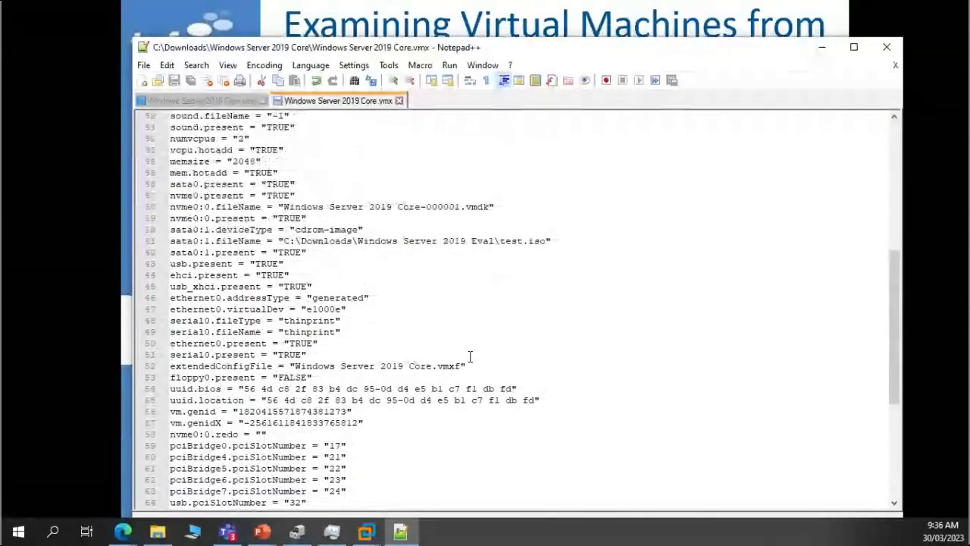
double_click(251, 161)
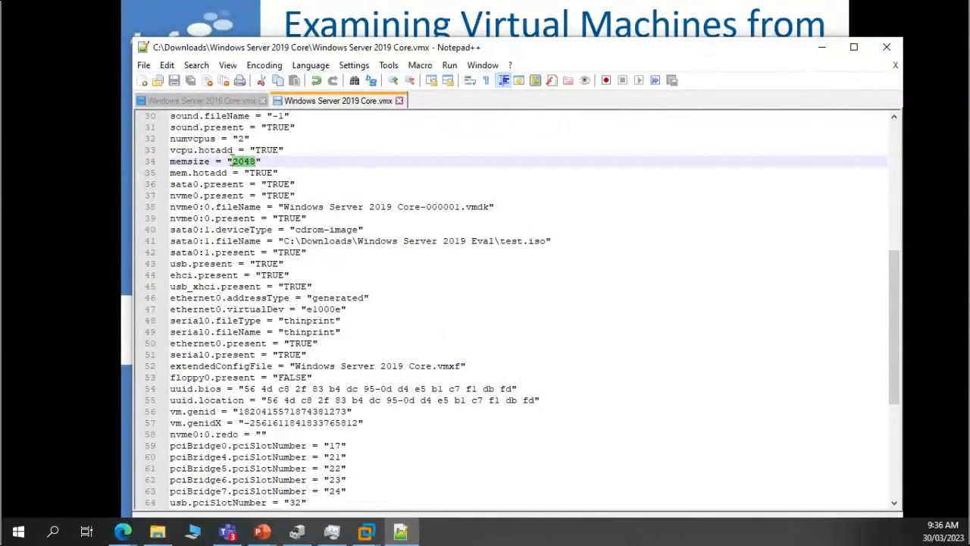
double_click(243, 139)
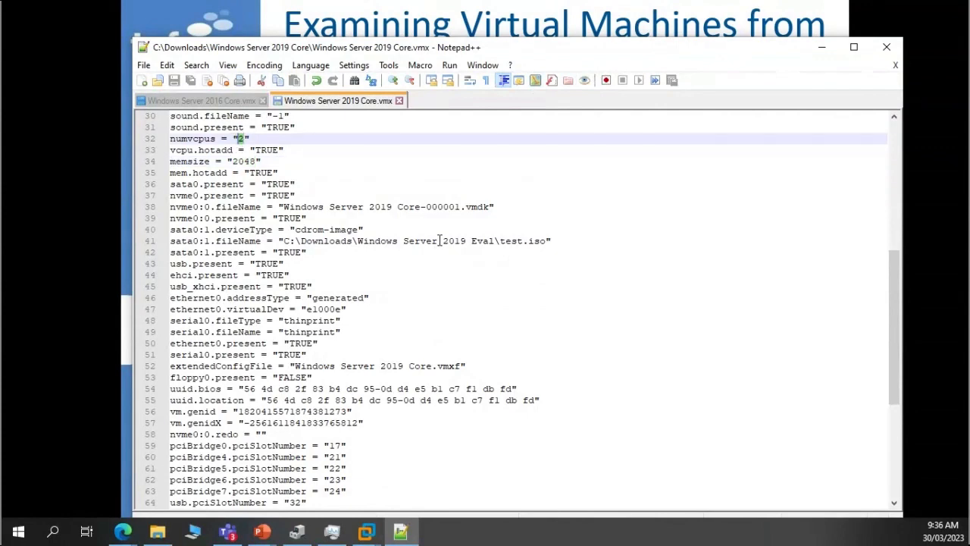
Examine the beginning of the .vmx file and highlight the virtualHW.productCompatibility value
scroll(440, 240, "up", 7)
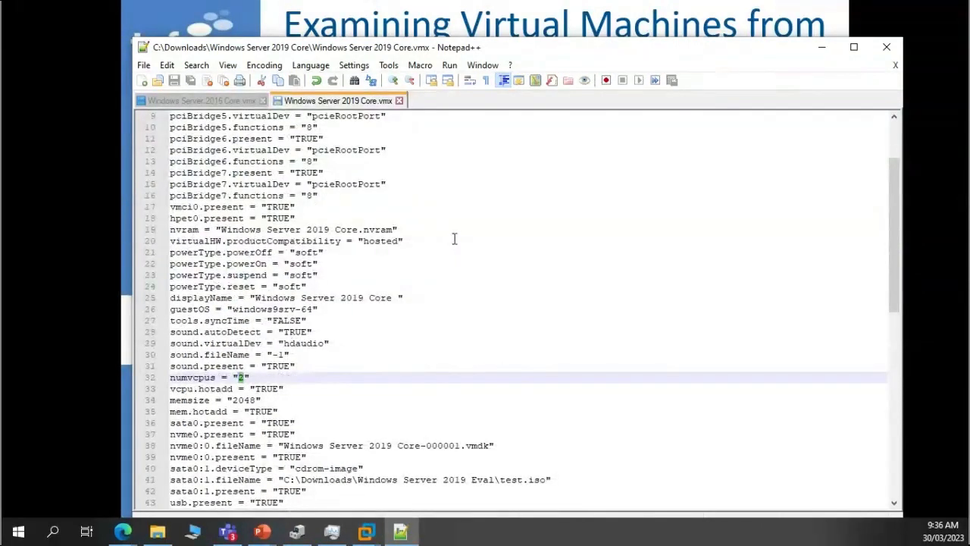
scroll(454, 238, "up", 3)
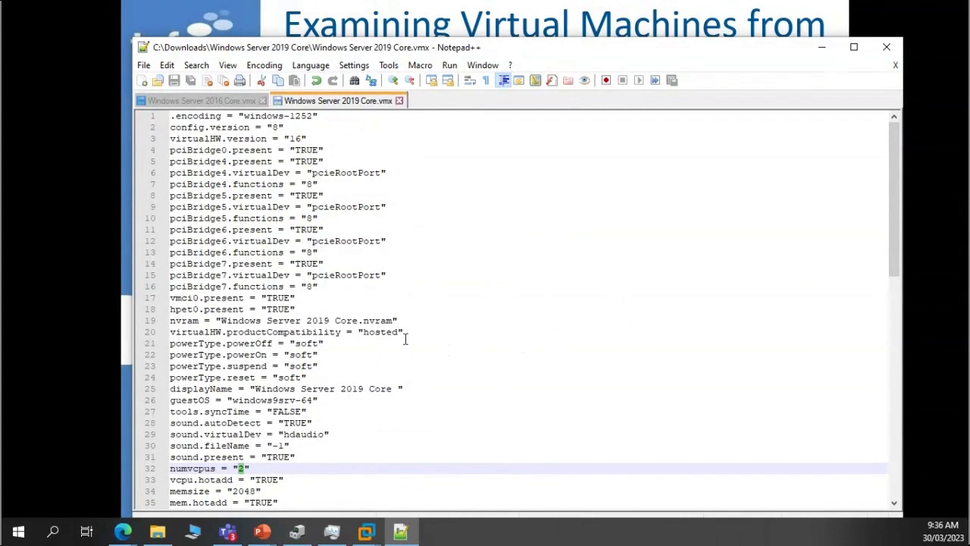
scroll(410, 334, "down", 1)
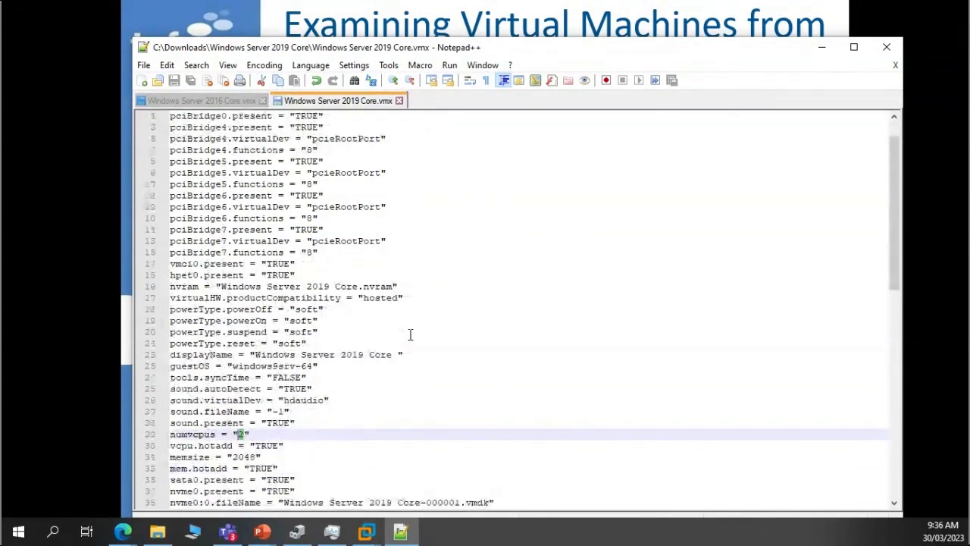
scroll(410, 334, "down", 1)
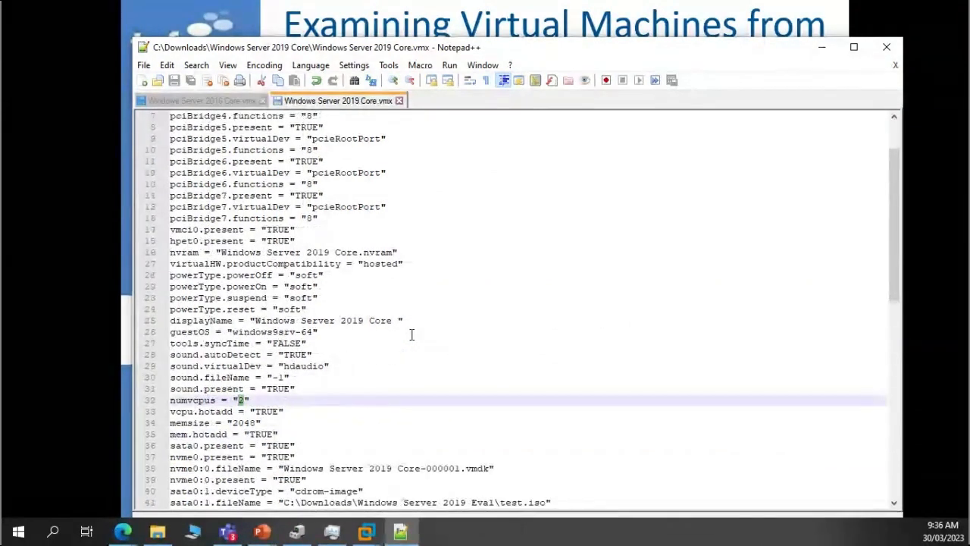
scroll(413, 335, "down", 1)
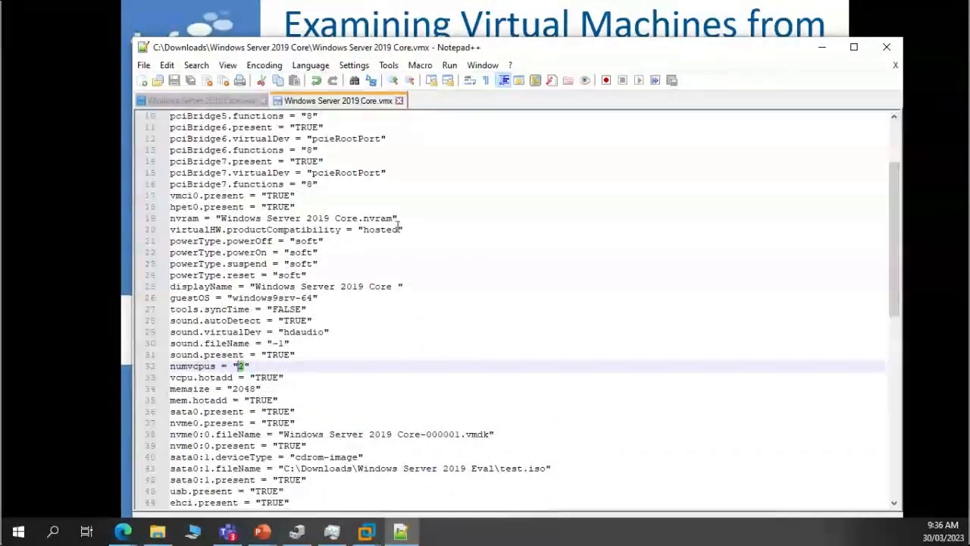
left_click_drag(393, 230, 365, 233)
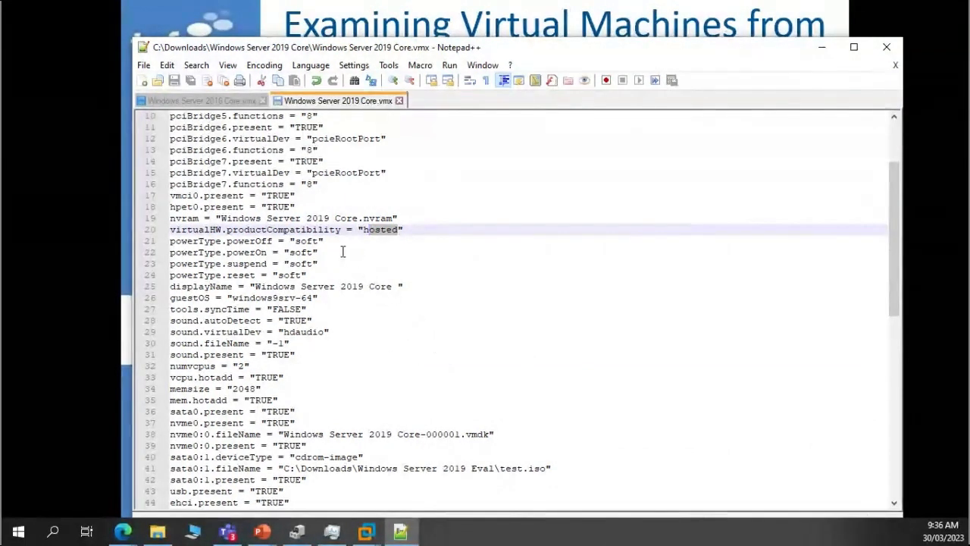
Read through the remaining .vmx entries, from the power settings down to the end of the file
scroll(332, 281, "down", 2)
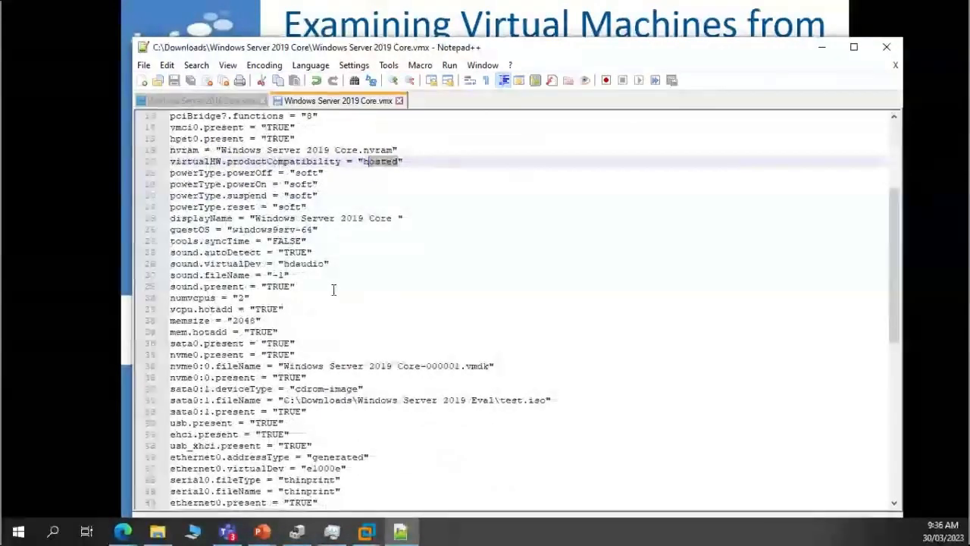
scroll(645, 450, "down", 1)
scroll(645, 449, "down", 2)
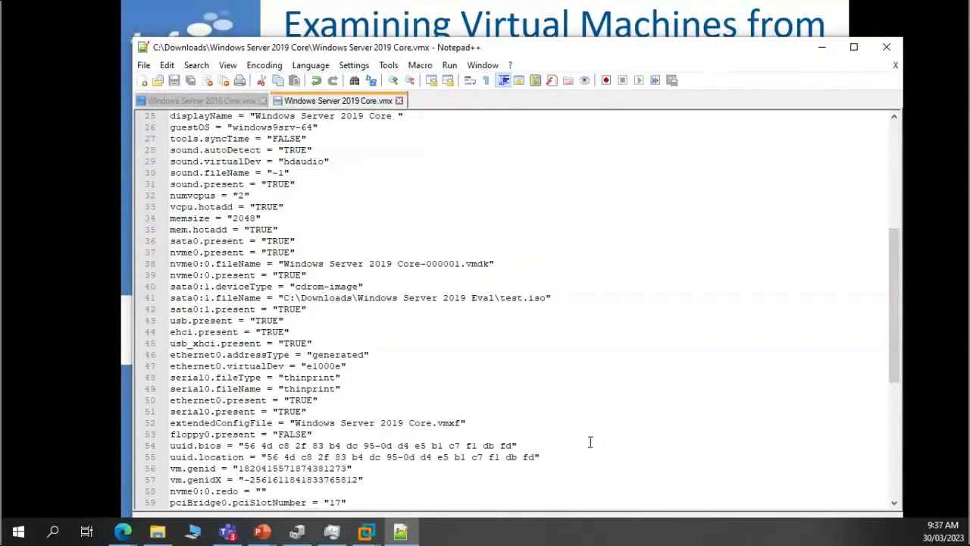
scroll(590, 442, "down", 5)
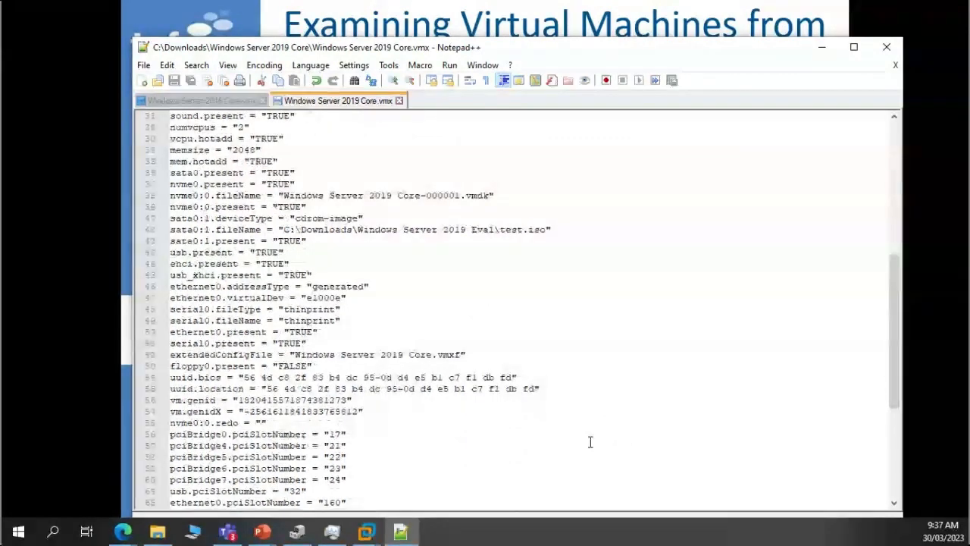
scroll(590, 442, "down", 1)
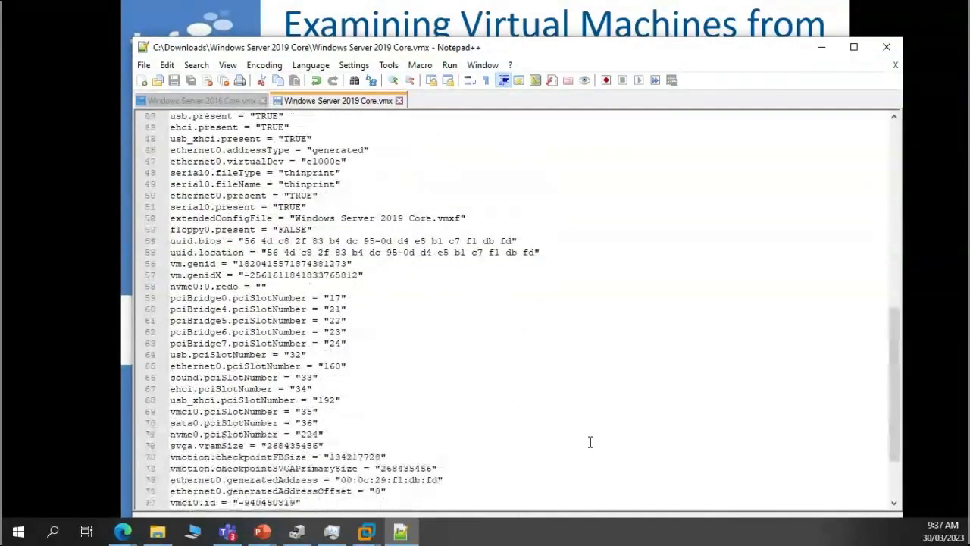
scroll(591, 442, "down", 1)
scroll(591, 442, "down", 1)
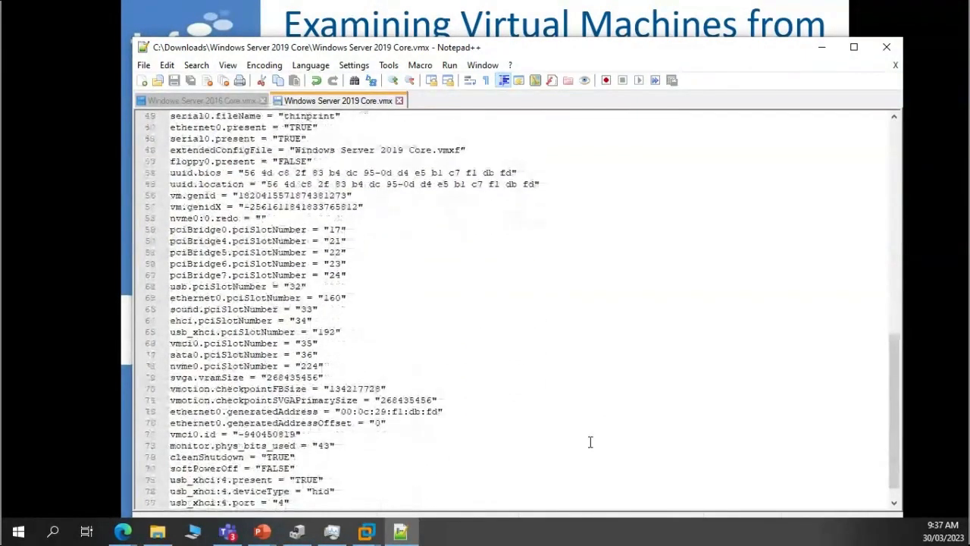
scroll(590, 442, "down", 1)
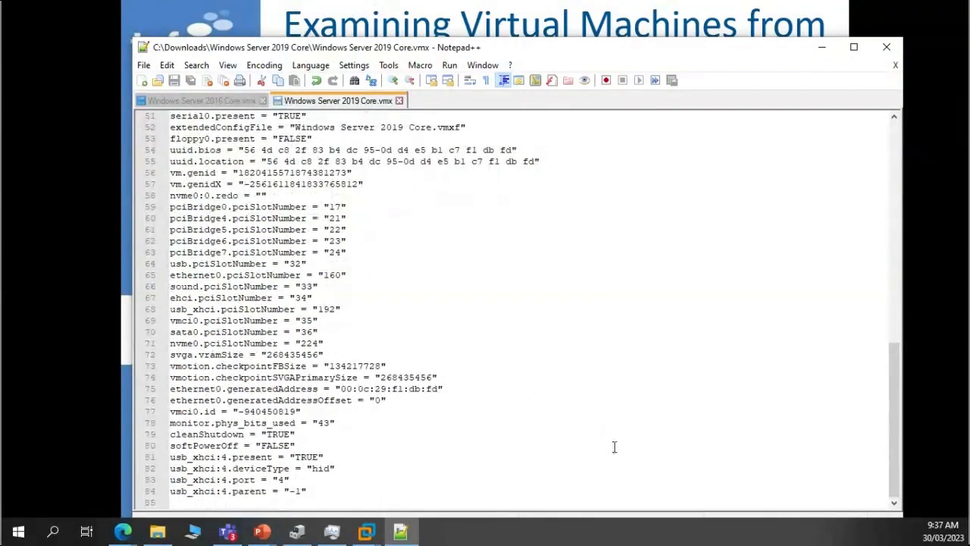
Search the .vmx file for "ethernet" and go through the matching network adapter entries
key("ctrl+f")
type("ethernet")
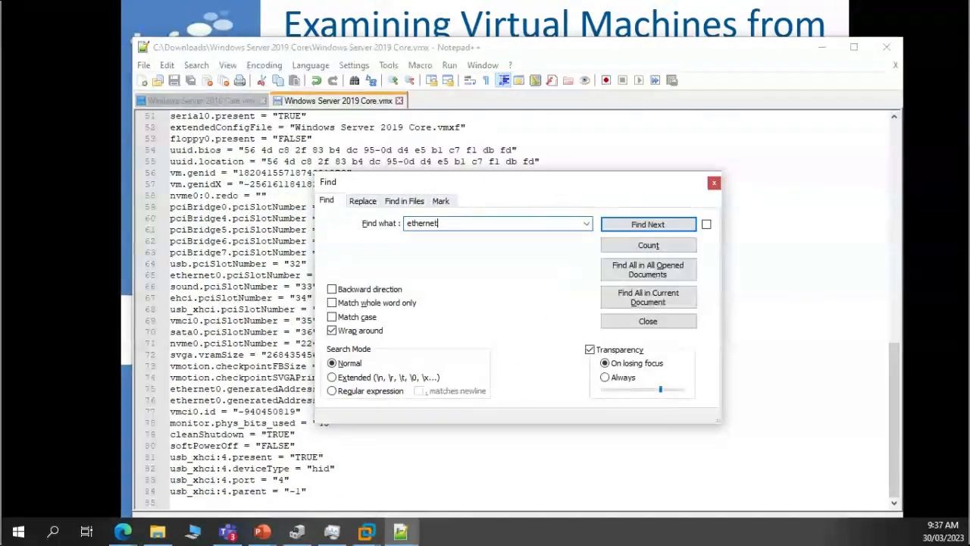
key("Return")
left_click_drag(464, 180, 667, 180)
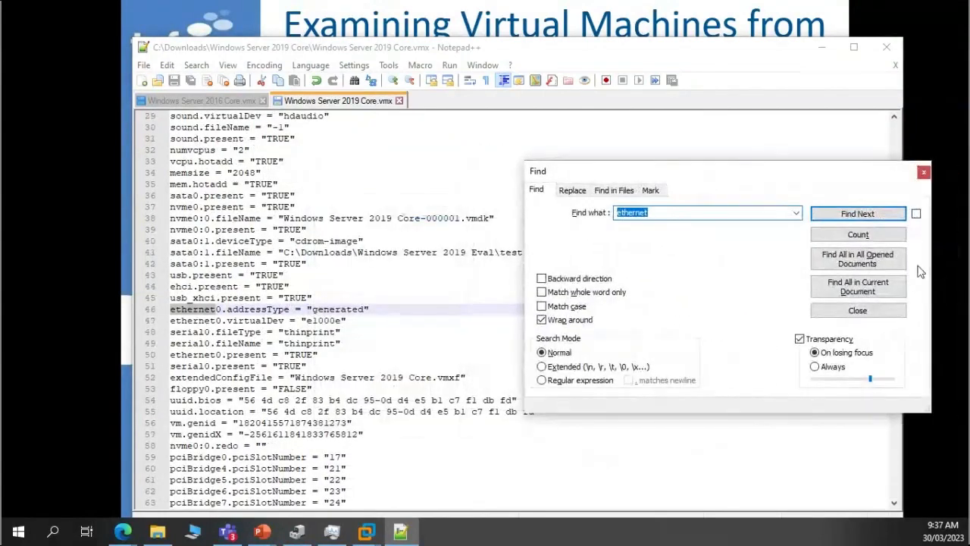
left_click(879, 214)
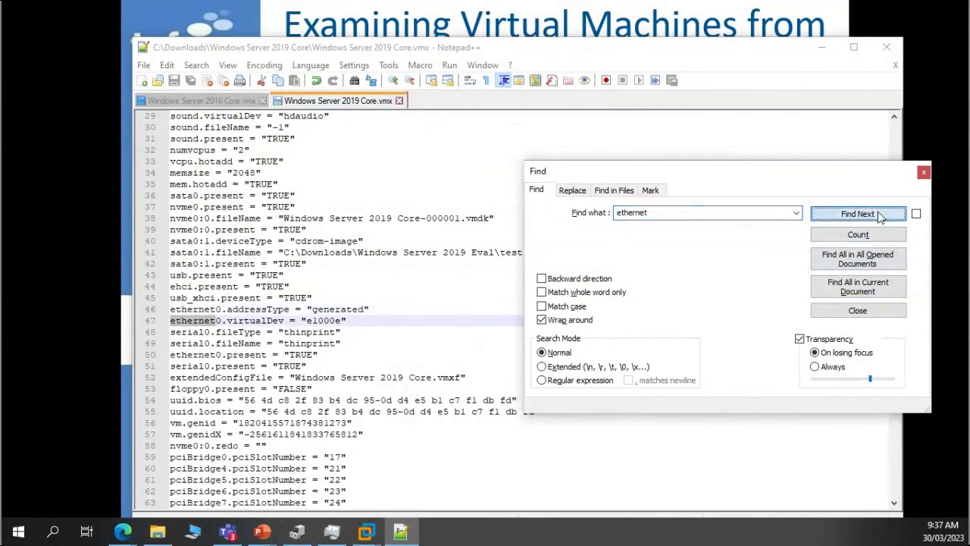
left_click(880, 214)
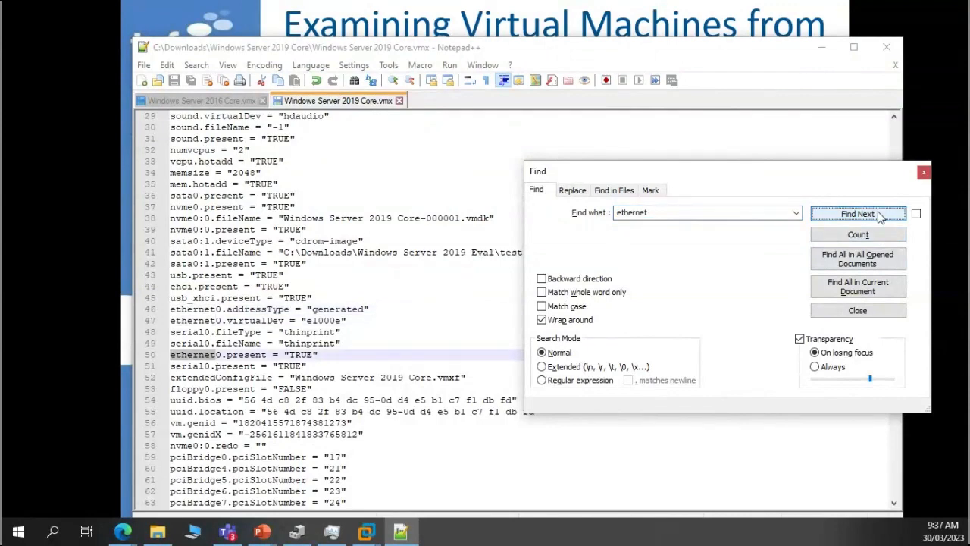
Go through the remaining "ethernet" matches in the .vmx file and end the search
left_click(880, 214)
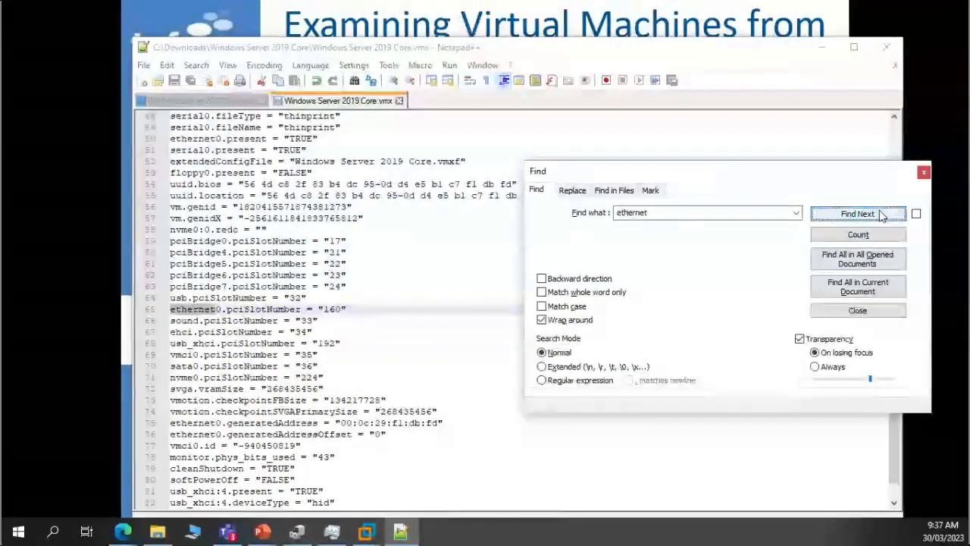
left_click(881, 215)
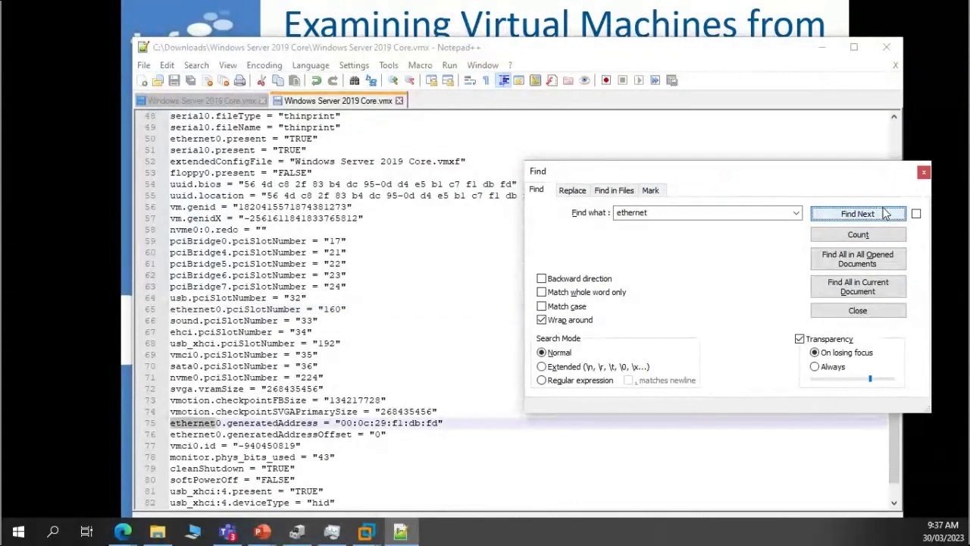
left_click(882, 215)
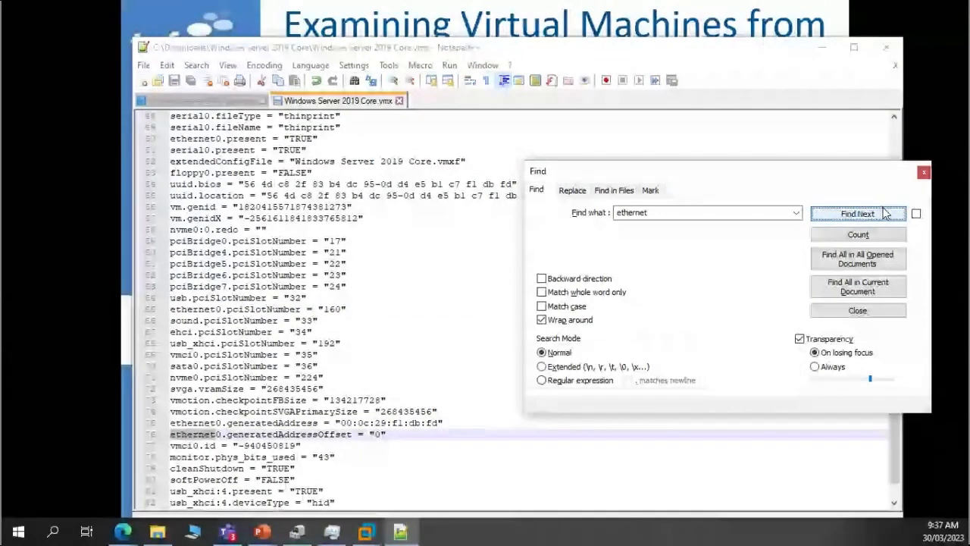
left_click(883, 214)
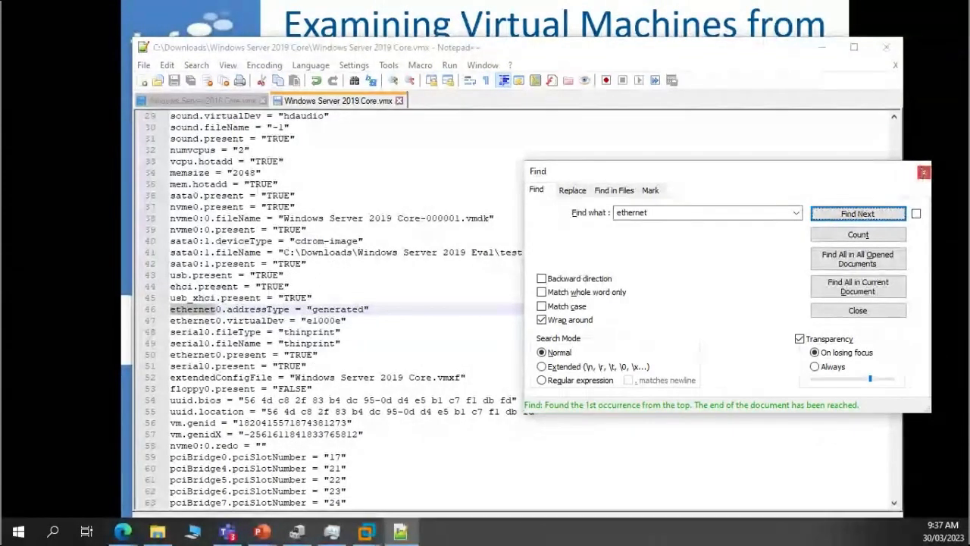
left_click(924, 173)
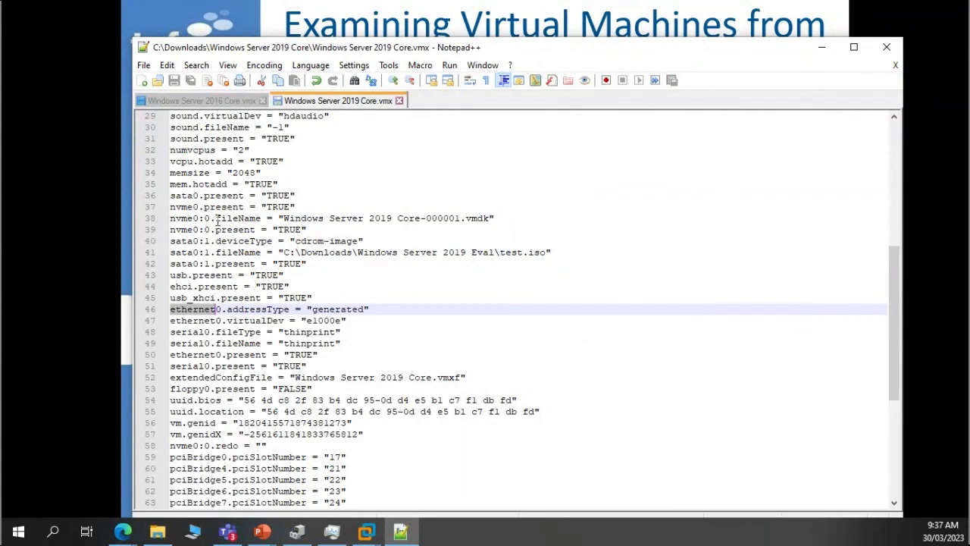
Highlight the nvme0:0.fileName disk file in the .vmx file and locate Windows Server 2019 Core.vmdk in the virtual machine's folder
left_click_drag(205, 218, 160, 217)
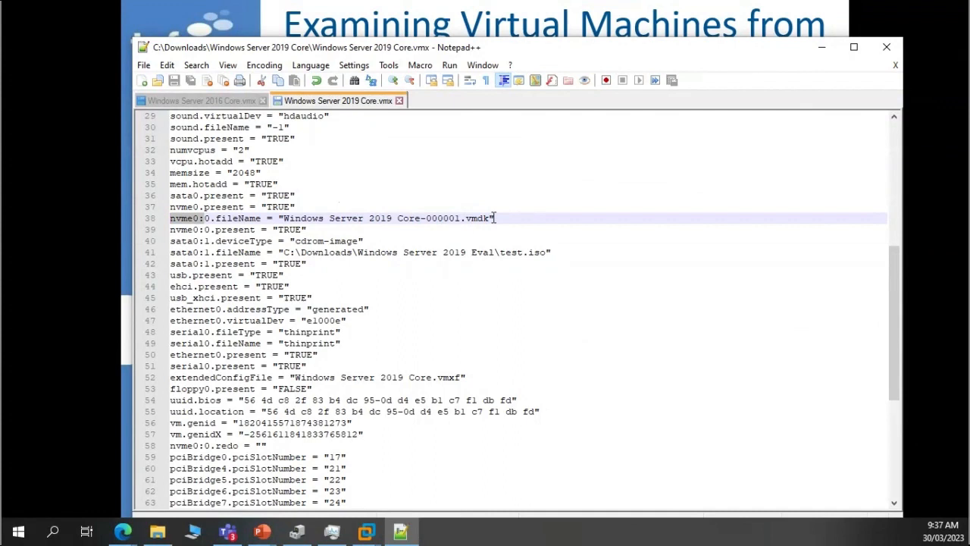
left_click_drag(492, 218, 283, 220)
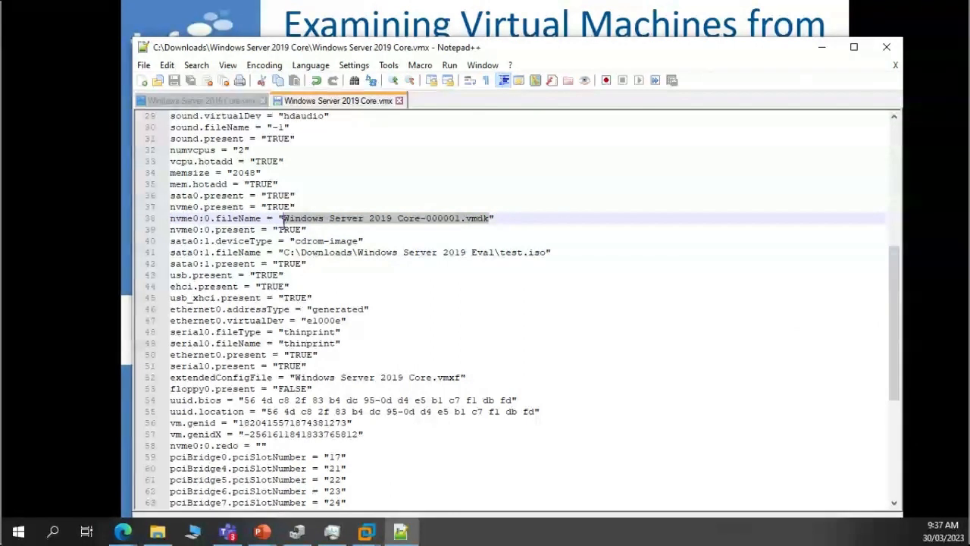
left_click(158, 532)
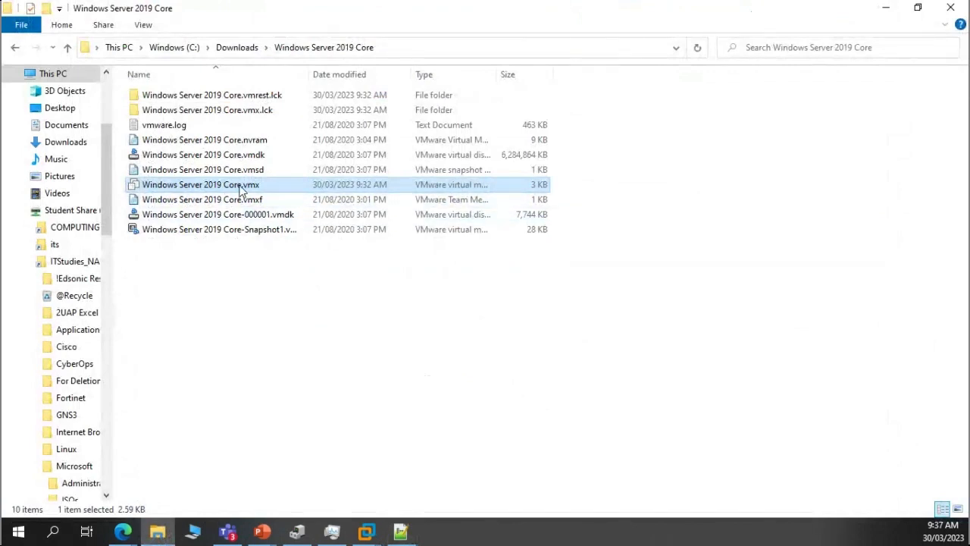
left_click(260, 156)
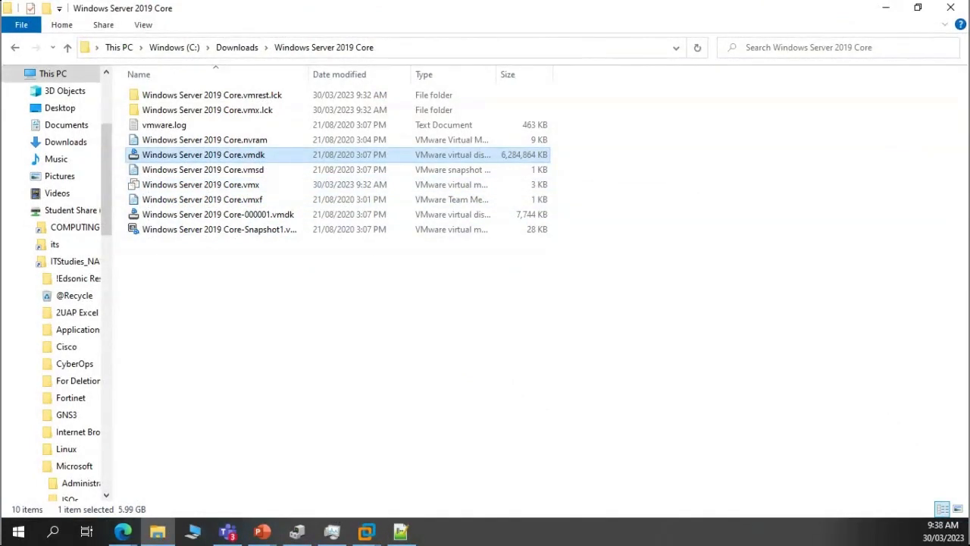
left_click(886, 8)
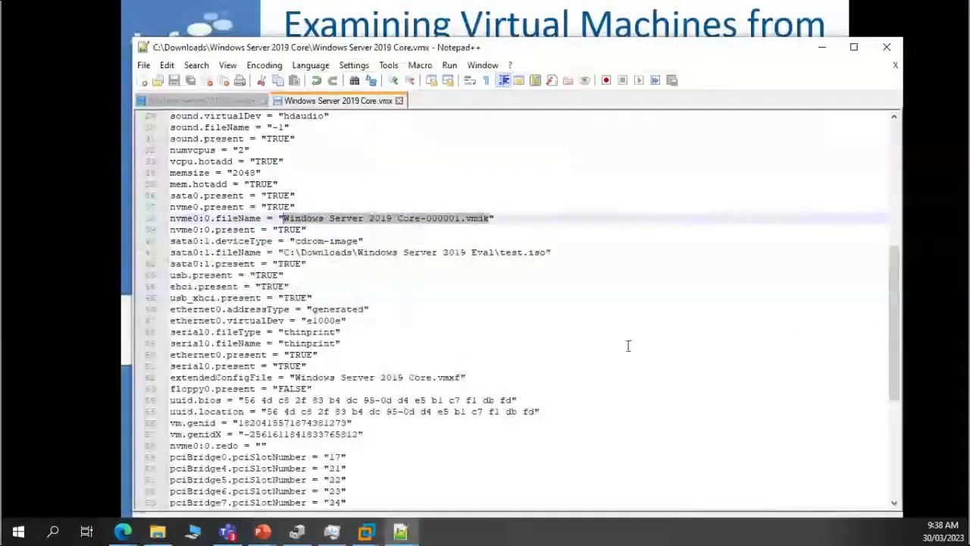
Sort the Windows Server 2019 Core folder by type and compare the base .vmdk with the Core-000001.vmdk file
left_click(680, 6)
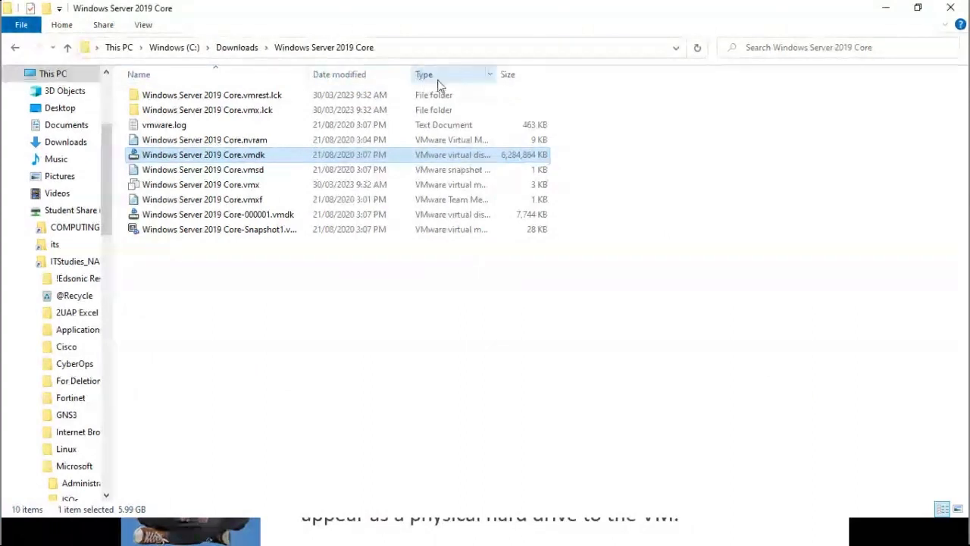
left_click(438, 76)
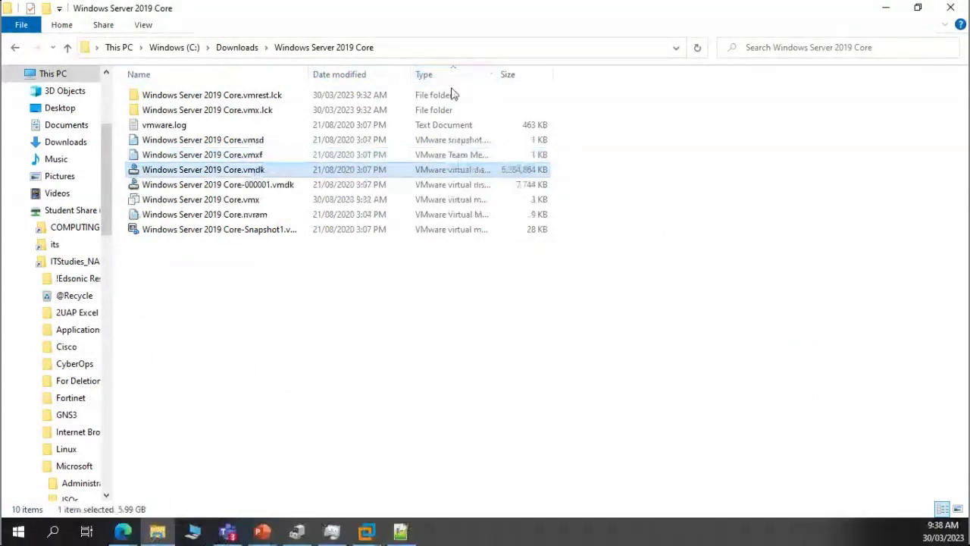
left_click(253, 185)
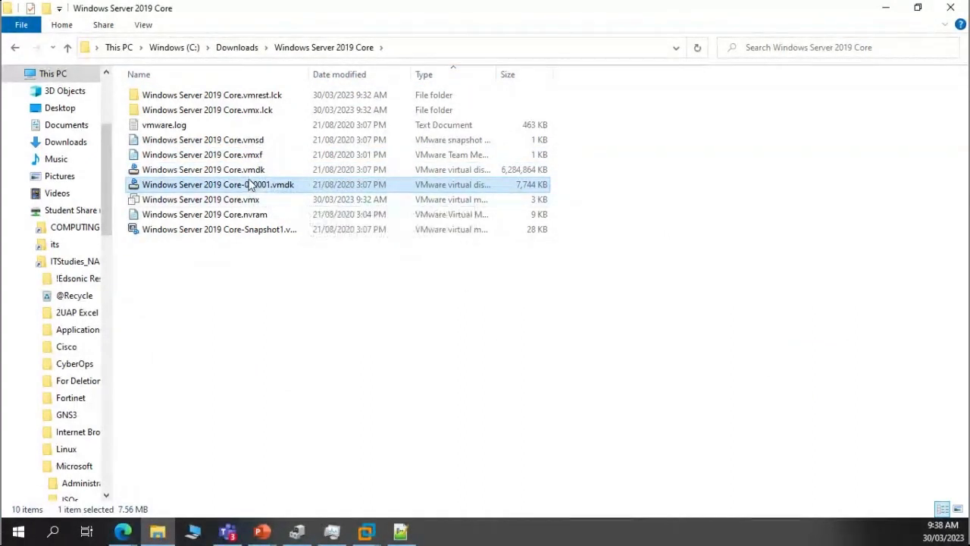
left_click(252, 172)
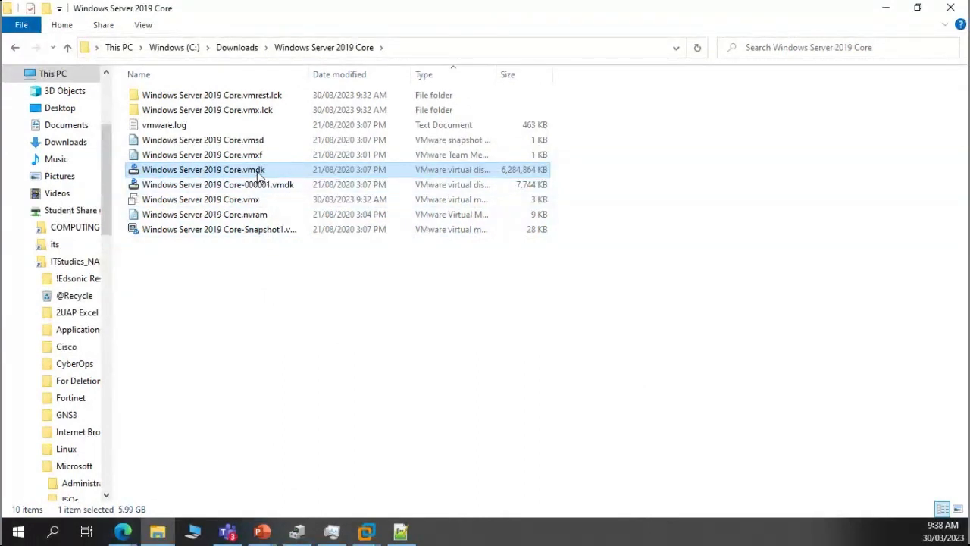
left_click(274, 188)
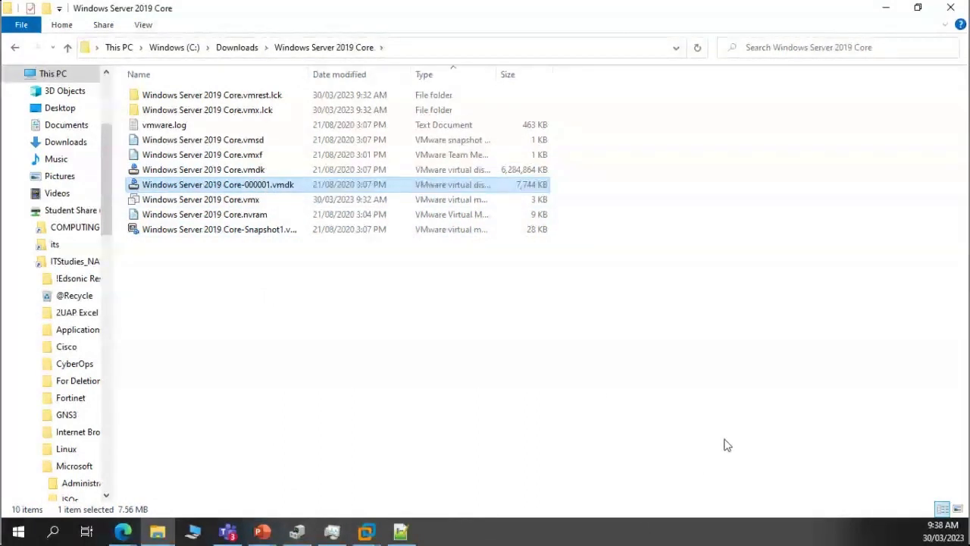
left_click(503, 169)
left_click(539, 186)
left_click(256, 169)
left_click(257, 188)
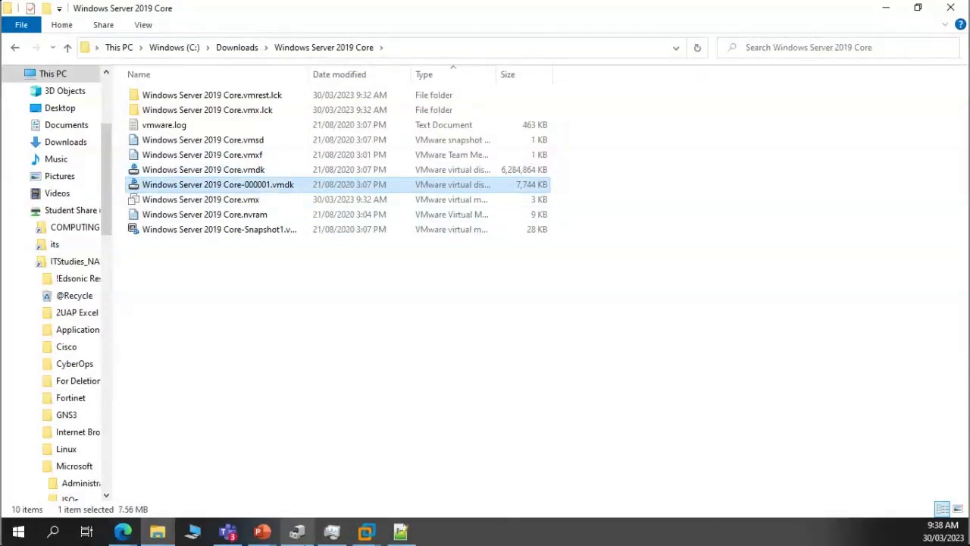
Switch to VMware Workstation and check the Hard Disk (NVMe) file in the Windows Server 2019 Core settings without changing anything
left_click(366, 532)
left_click(489, 467)
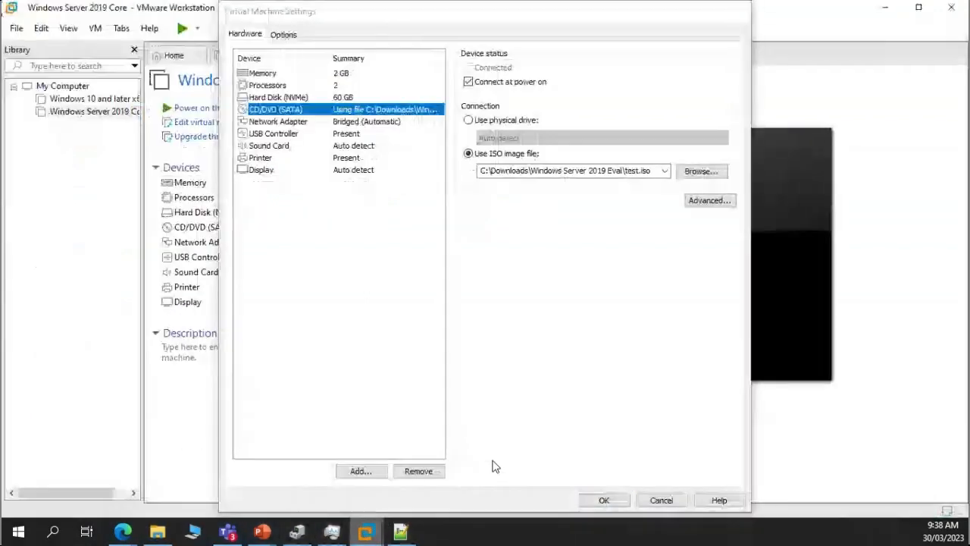
left_click(279, 98)
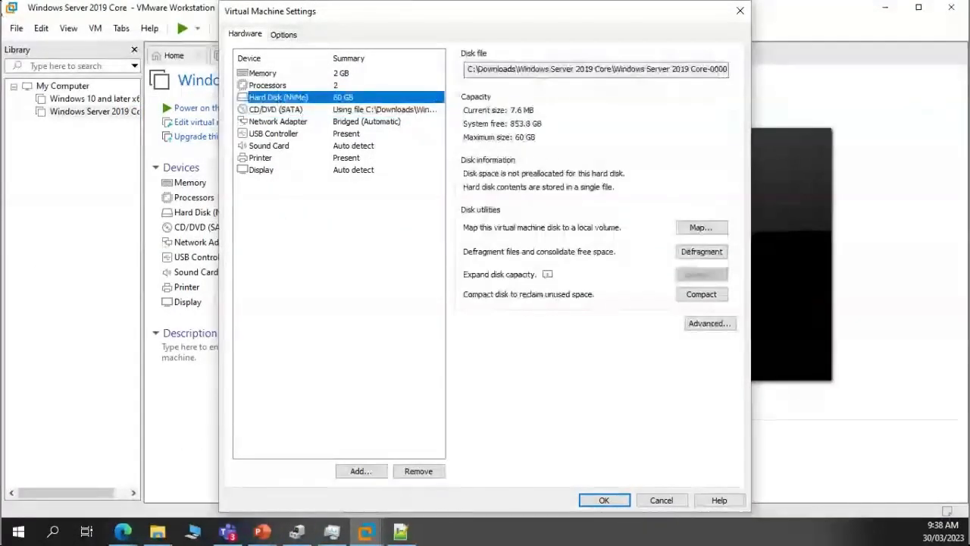
left_click(661, 501)
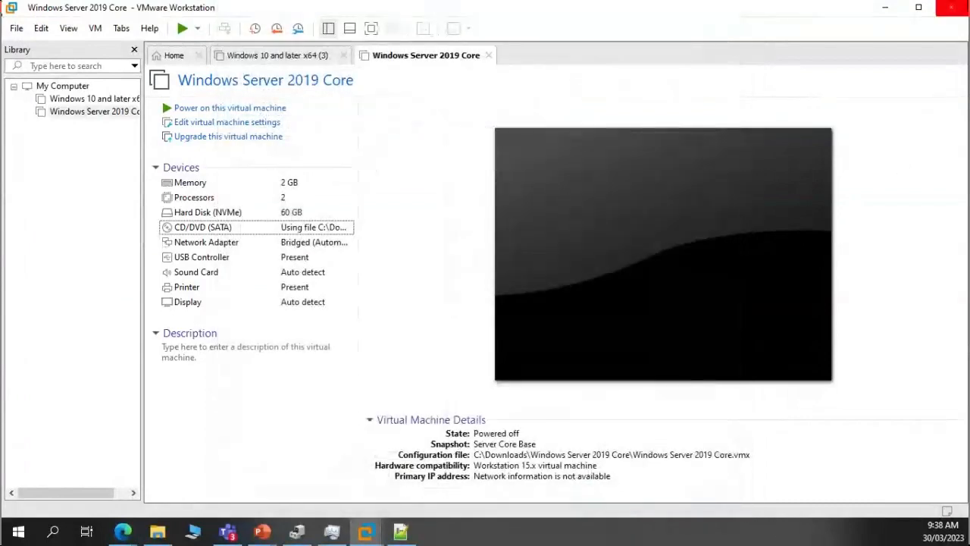
left_click(886, 7)
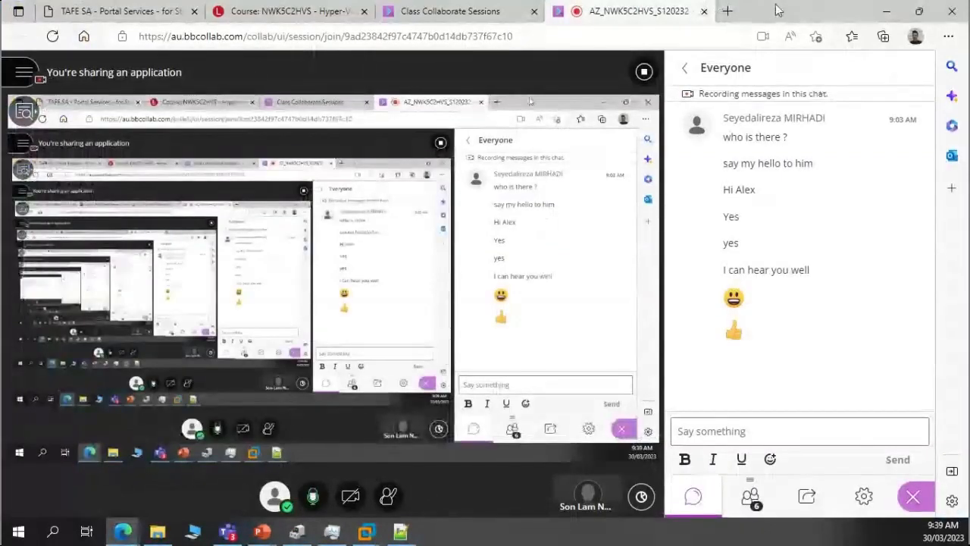
left_click_drag(781, 9, 969, 16)
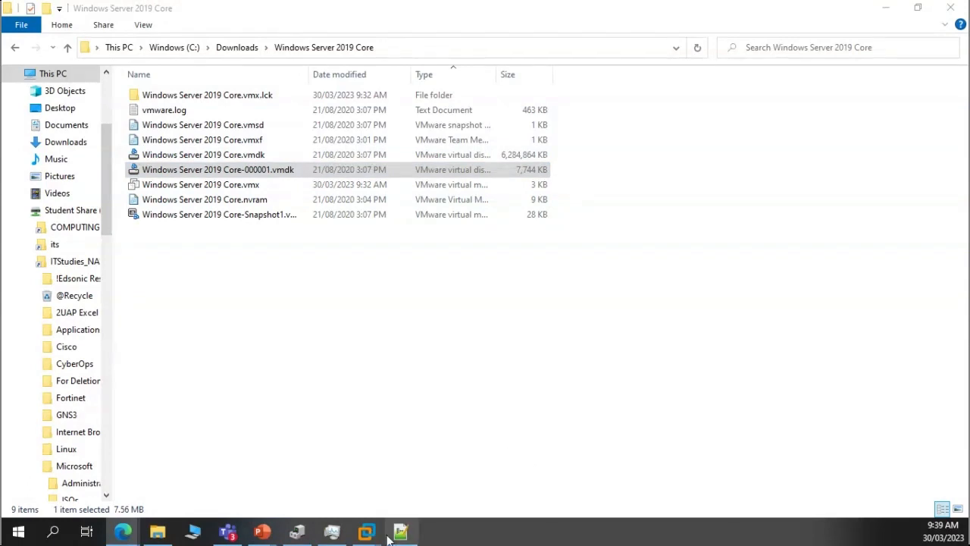
Open the Snapshot Manager for the Windows Server 2019 Core virtual machine and select the Server Core Base snapshot
mouse_move(366, 530)
left_click(507, 443)
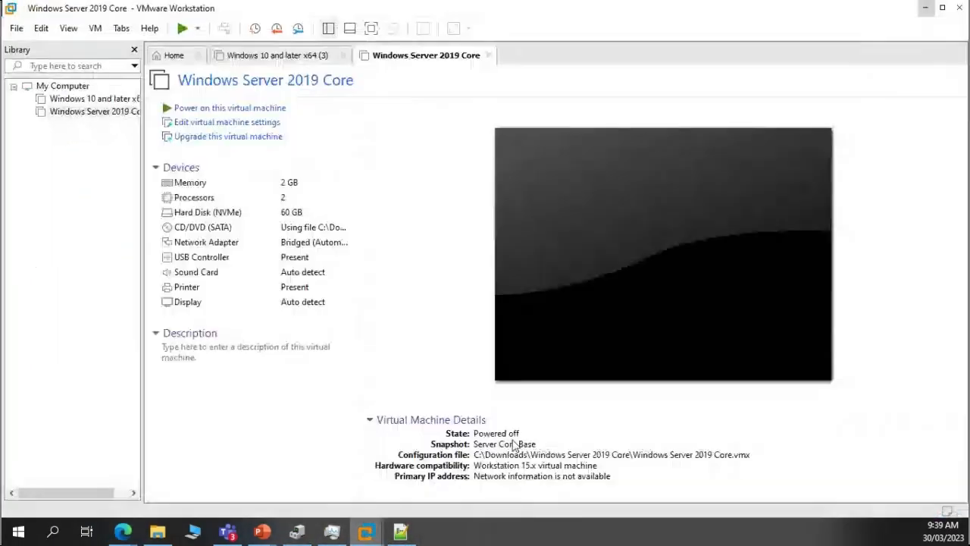
left_click(94, 28)
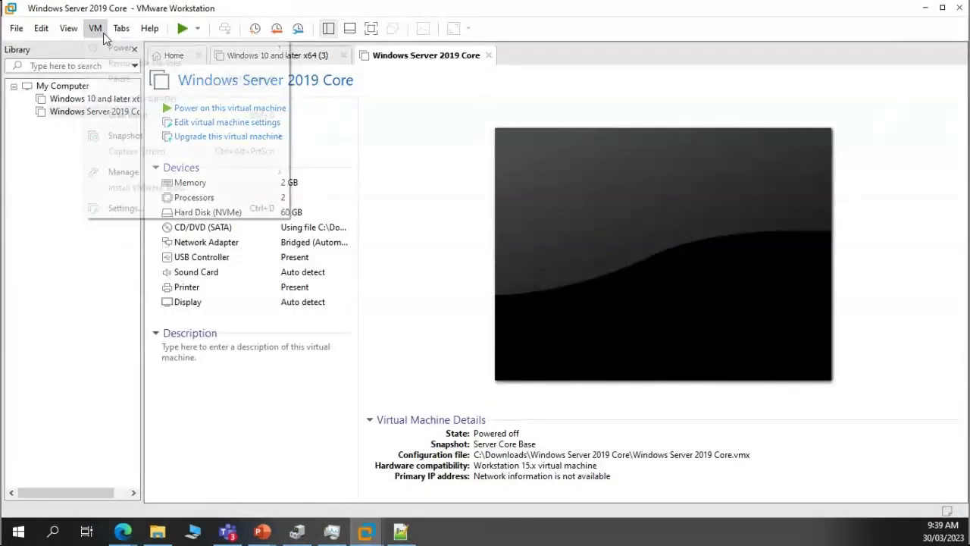
mouse_move(145, 141)
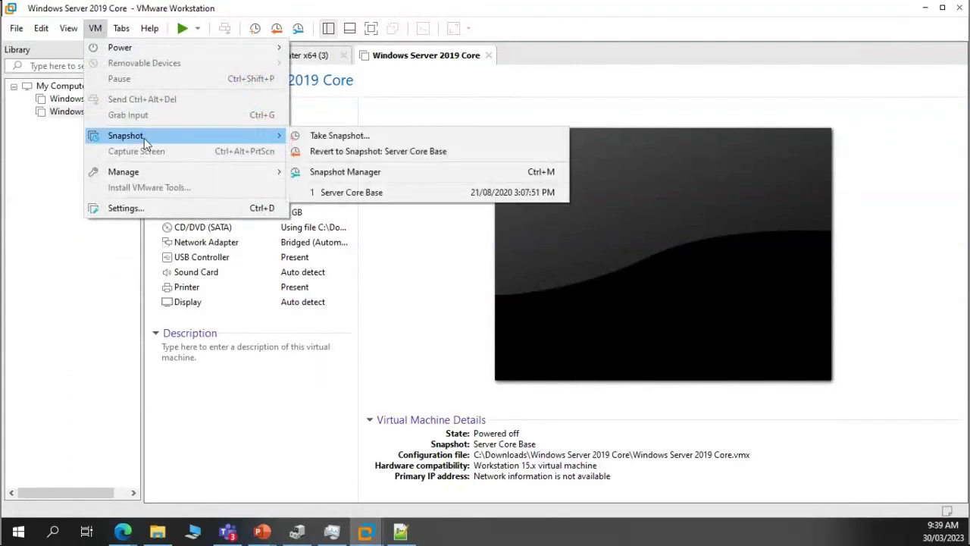
left_click(390, 173)
left_click(87, 91)
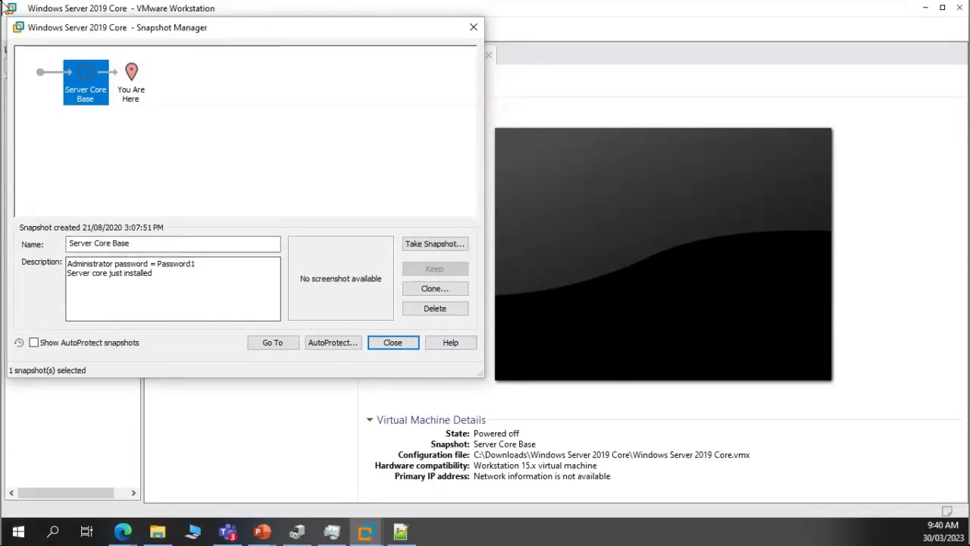
Take a new snapshot of the virtual machine with the default name Snapshot 2 and close the Snapshot Manager
left_click(436, 243)
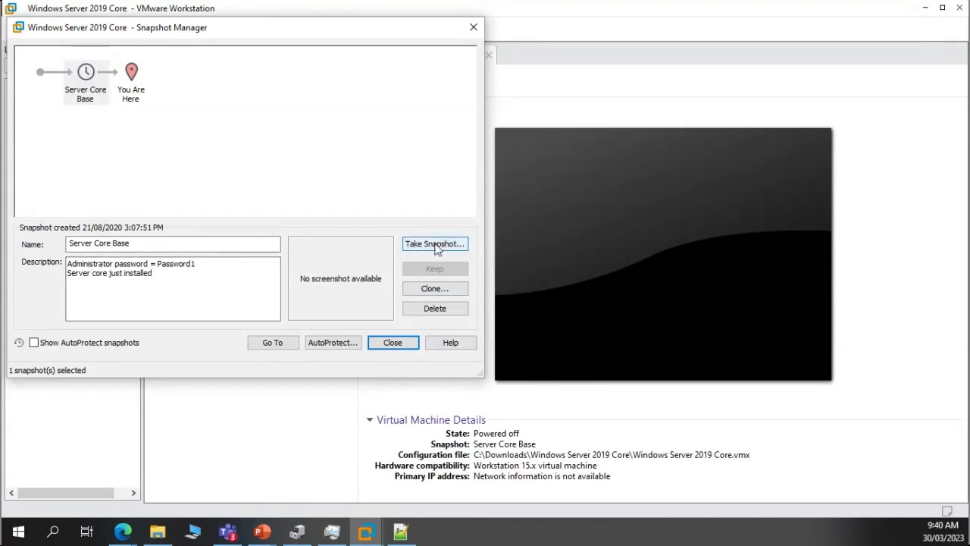
left_click(278, 260)
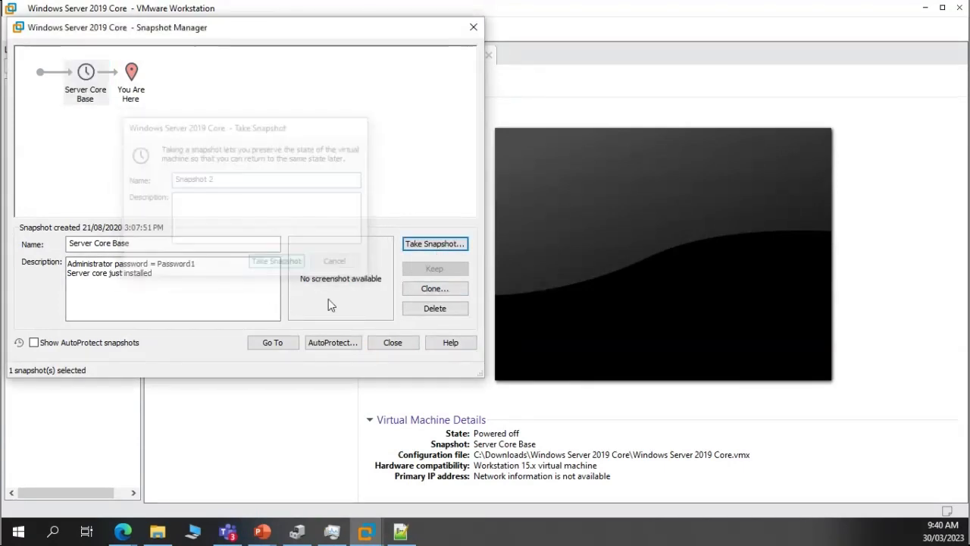
left_click(410, 343)
Switch to File Explorer and compare the base, Core-000001 and Core-000002 .vmdk files in the virtual machine's folder
left_click(159, 533)
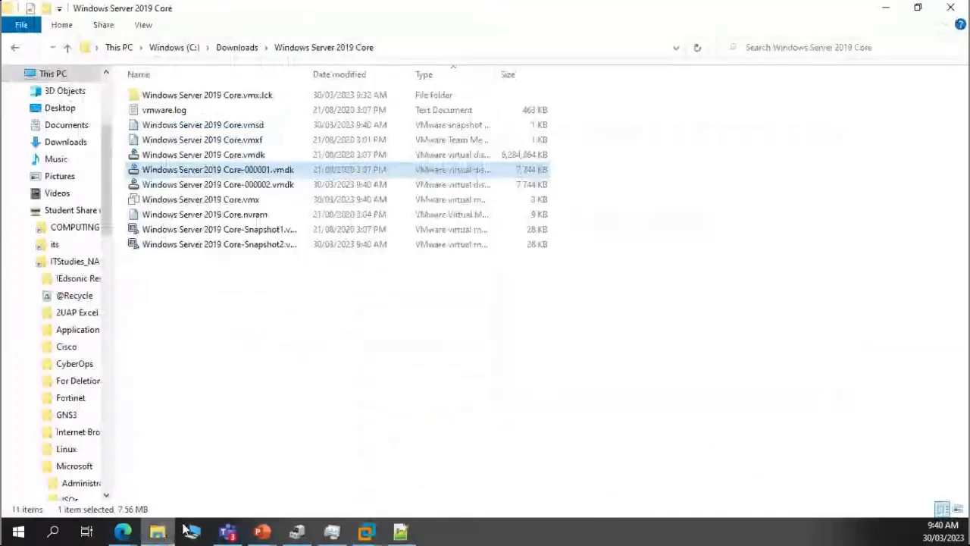
left_click(282, 190)
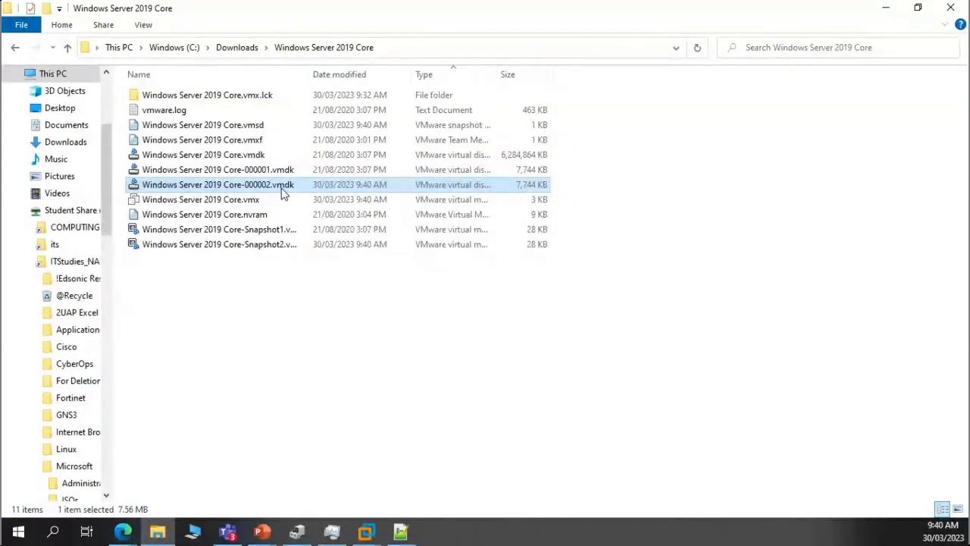
left_click(220, 155)
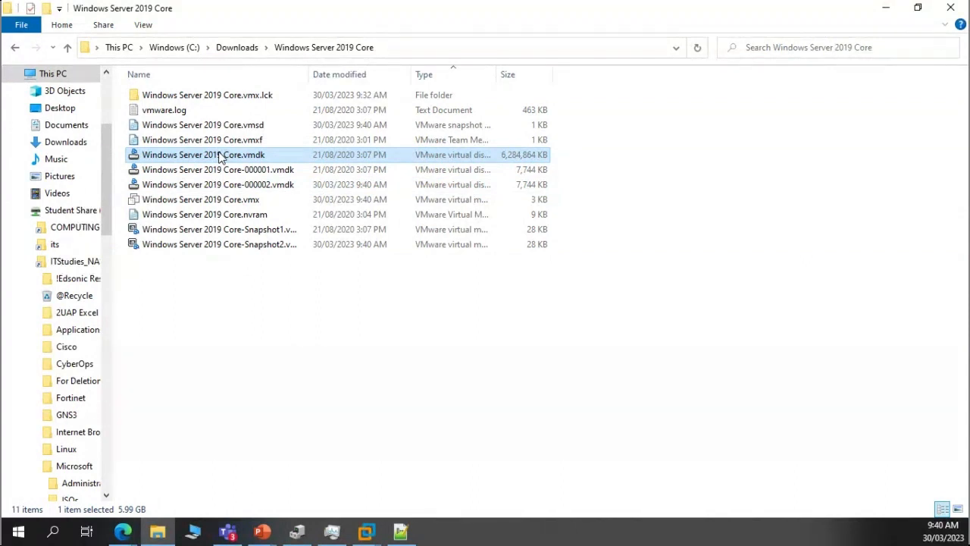
left_click(230, 172)
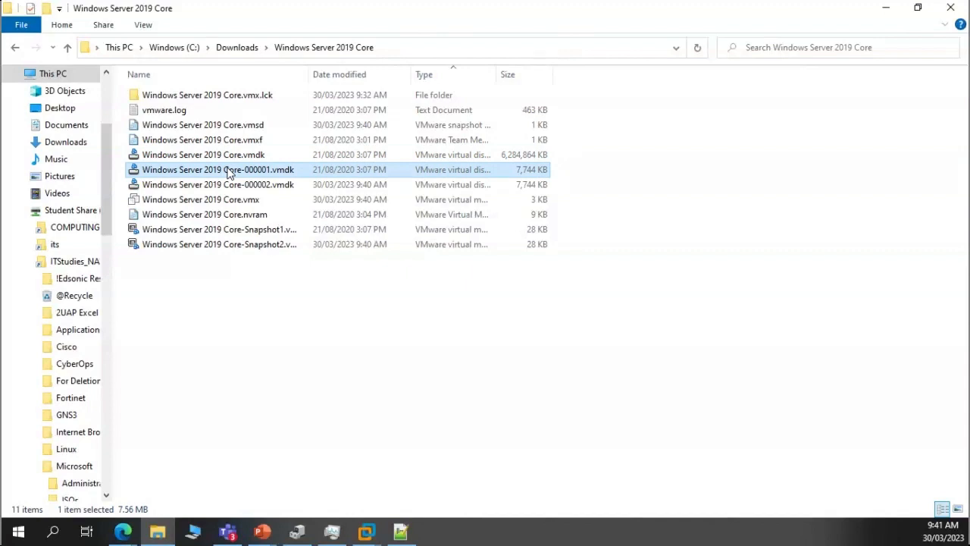
left_click(304, 185)
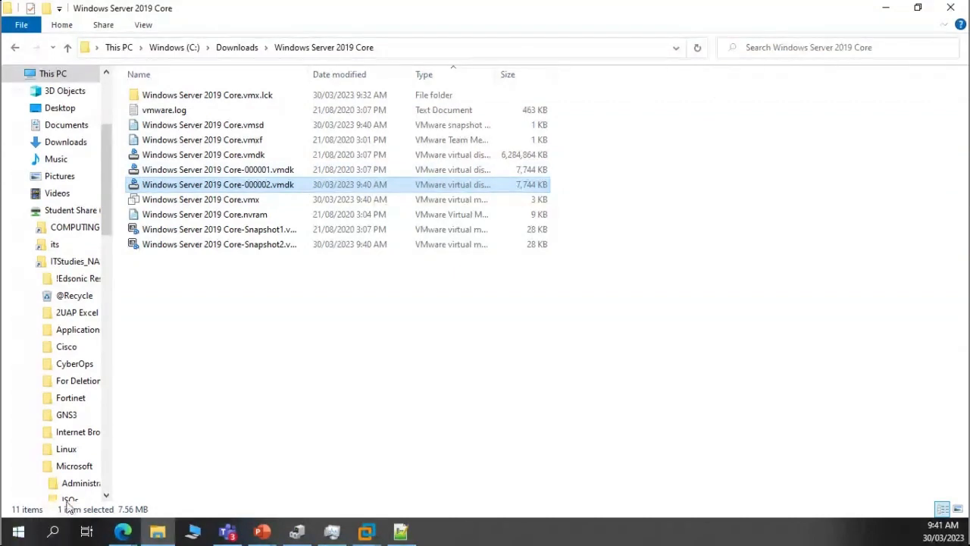
Switch to VMware Workstation, open the Snapshot Manager for the Windows Server 2019 Core virtual machine and delete Snapshot 2
mouse_move(369, 531)
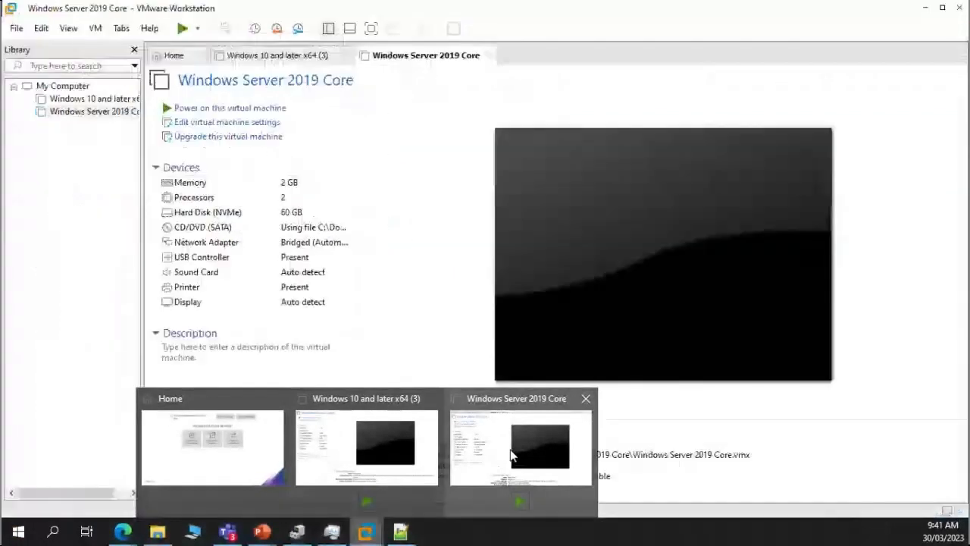
left_click(526, 436)
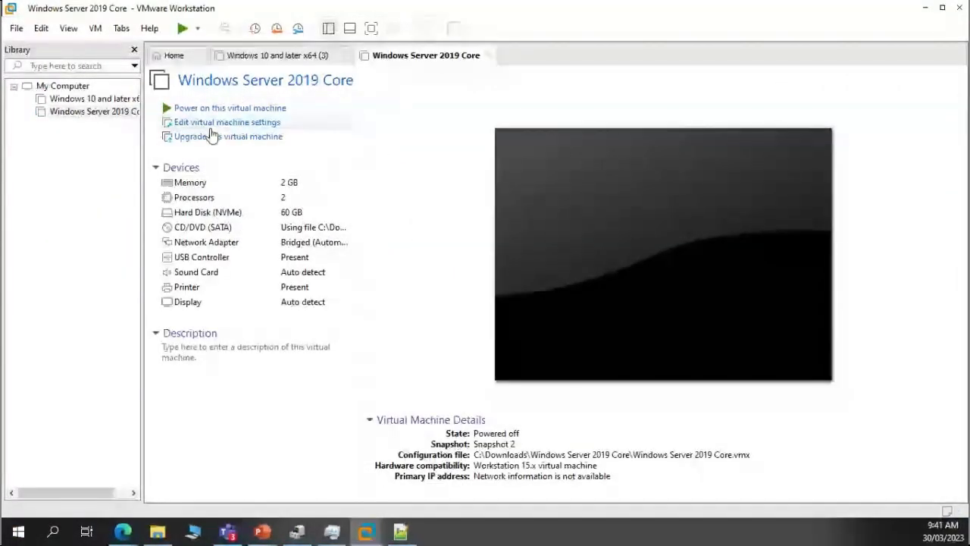
right_click(108, 113)
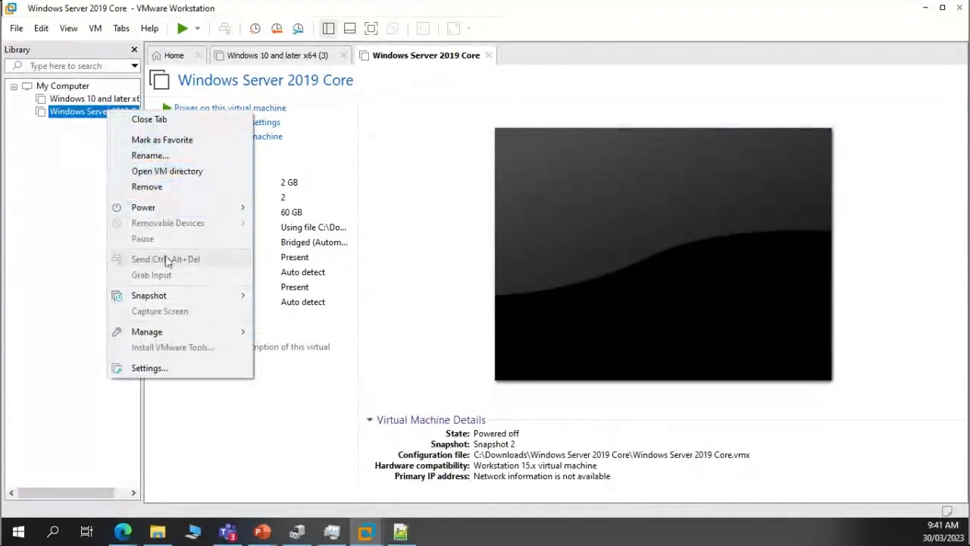
mouse_move(197, 296)
left_click(309, 331)
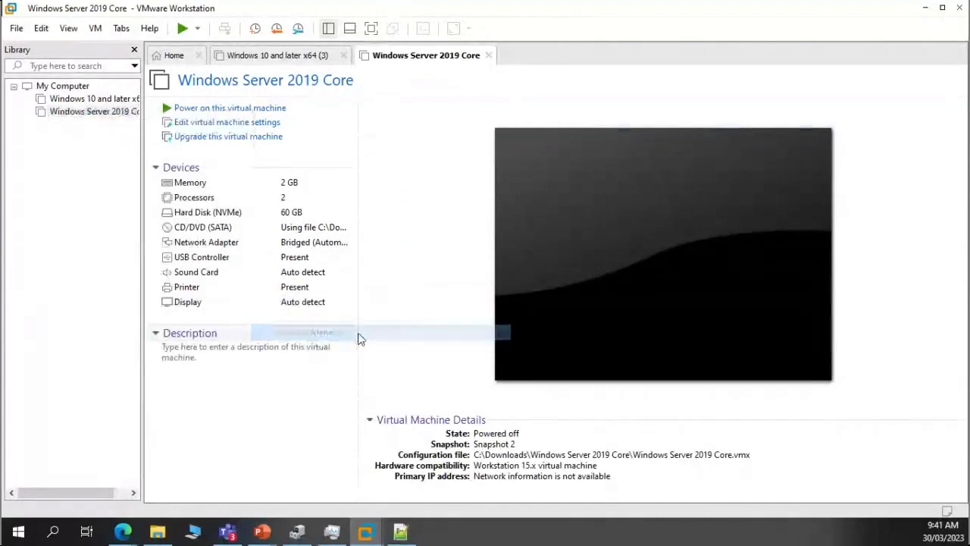
left_click(135, 90)
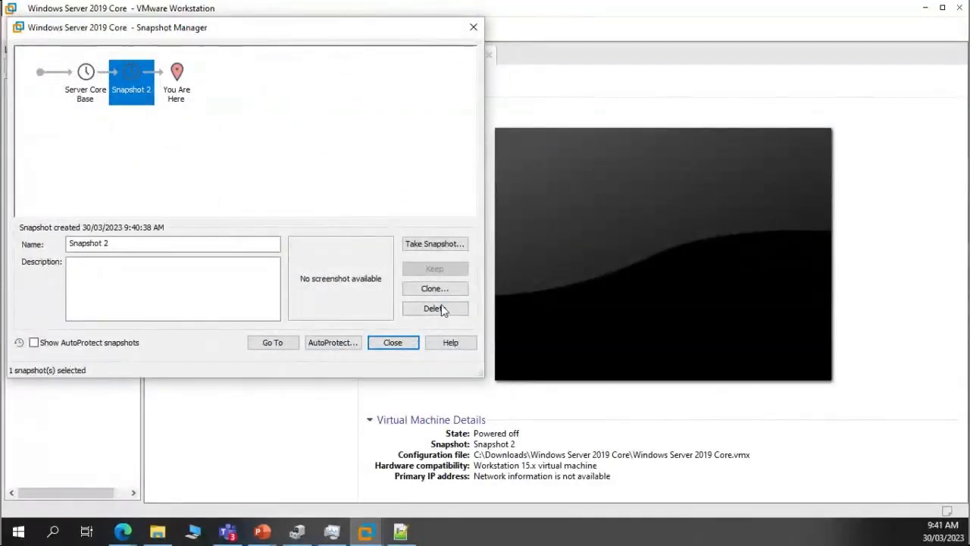
left_click(436, 308)
left_click(269, 232)
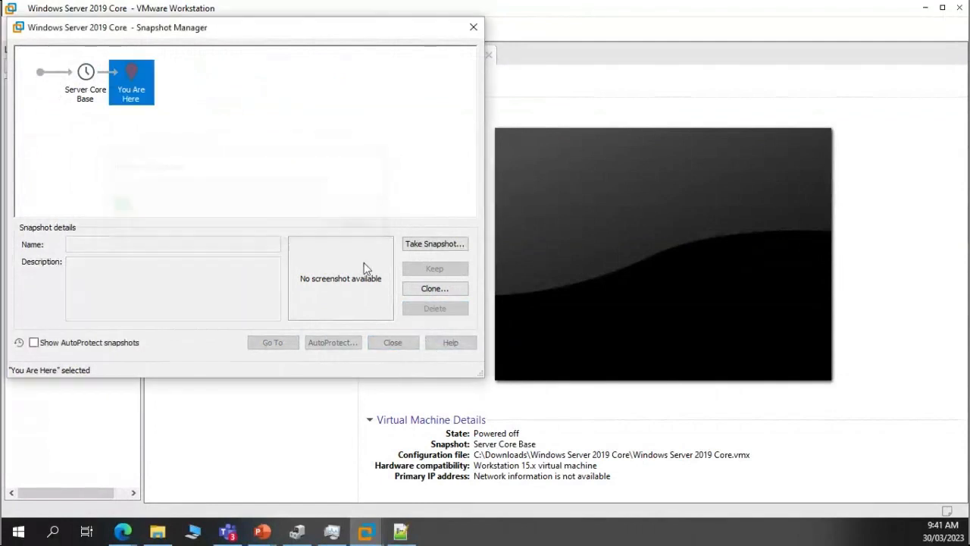
Delete the Server Core Base snapshot and check the virtual machine's folder in File Explorer
left_click(78, 83)
left_click(441, 305)
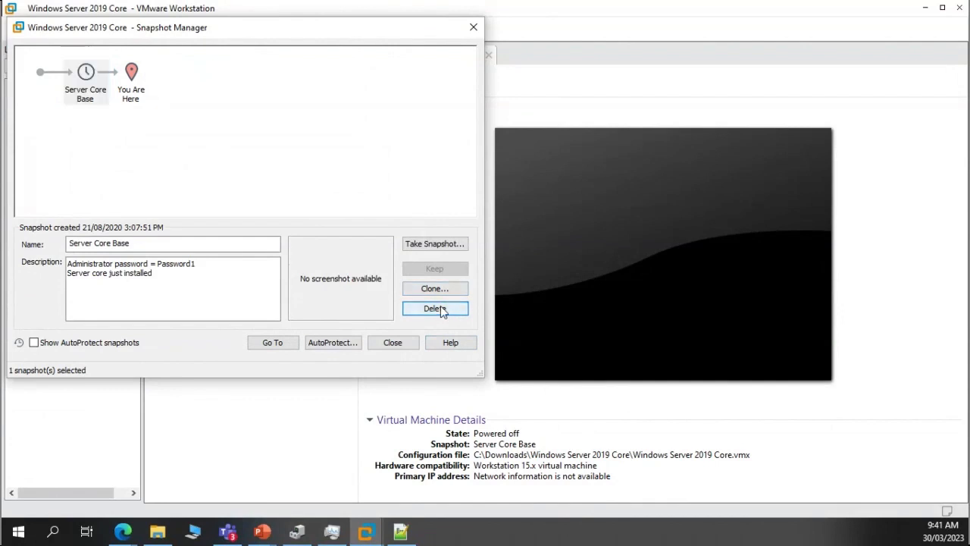
left_click(281, 233)
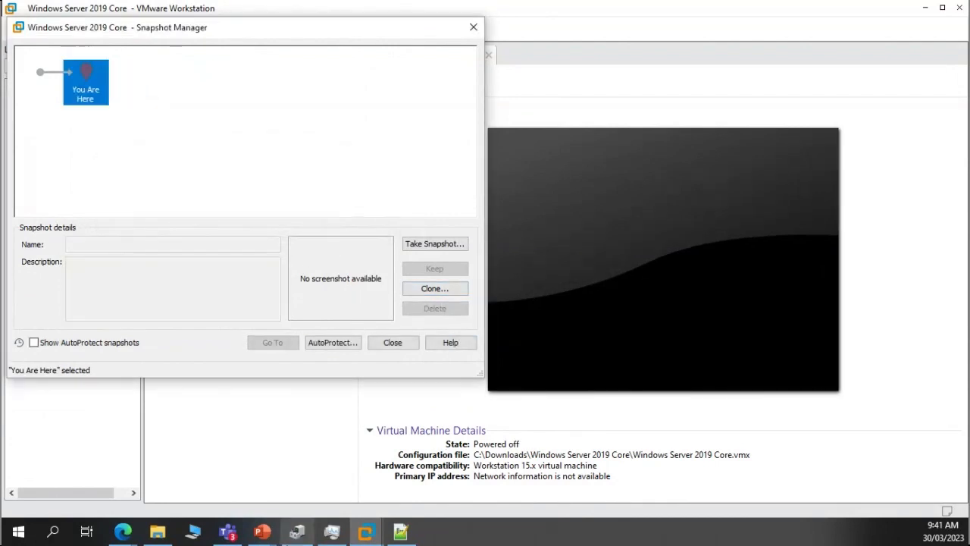
left_click(159, 532)
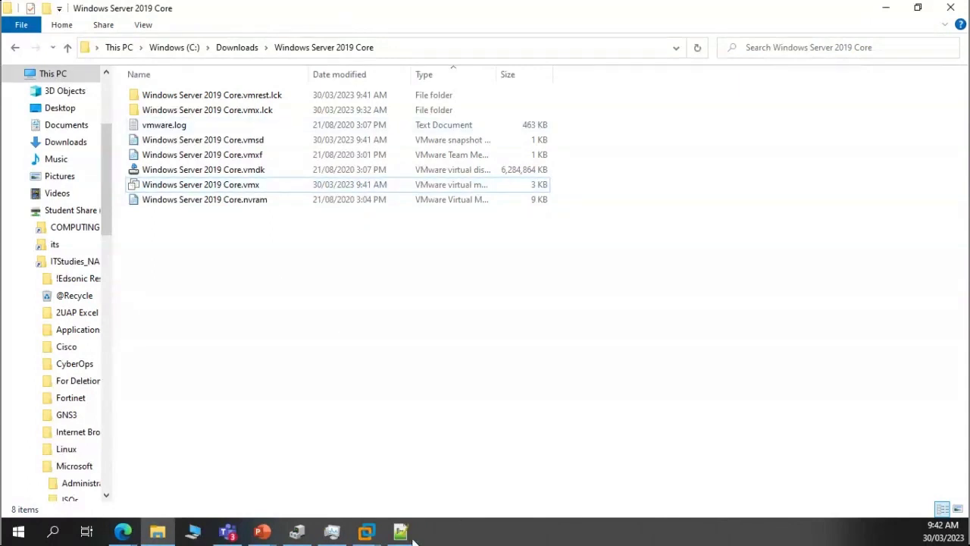
Return to the Snapshot Manager in VMware Workstation and take three snapshots with the default names Snapshot 1, Snapshot 2 and Snapshot 3
mouse_move(369, 535)
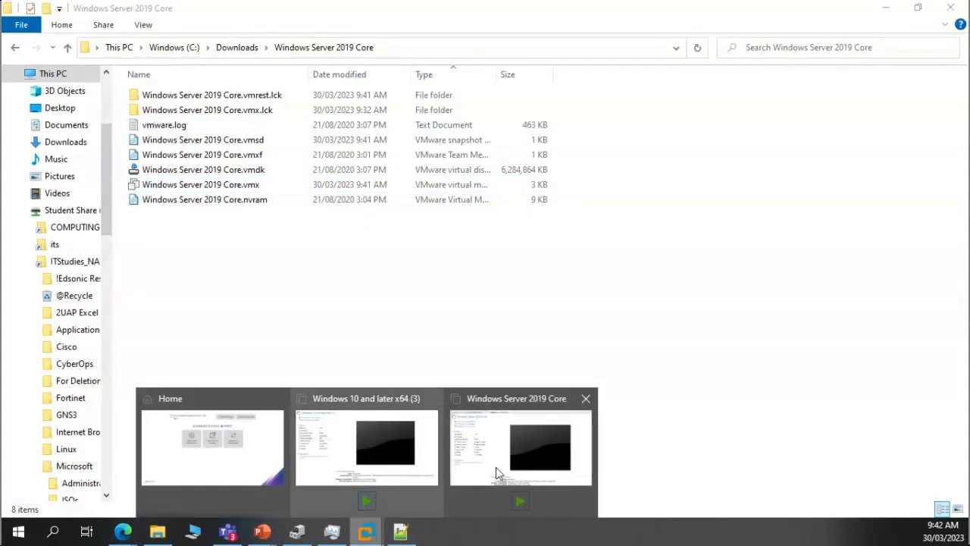
left_click(545, 476)
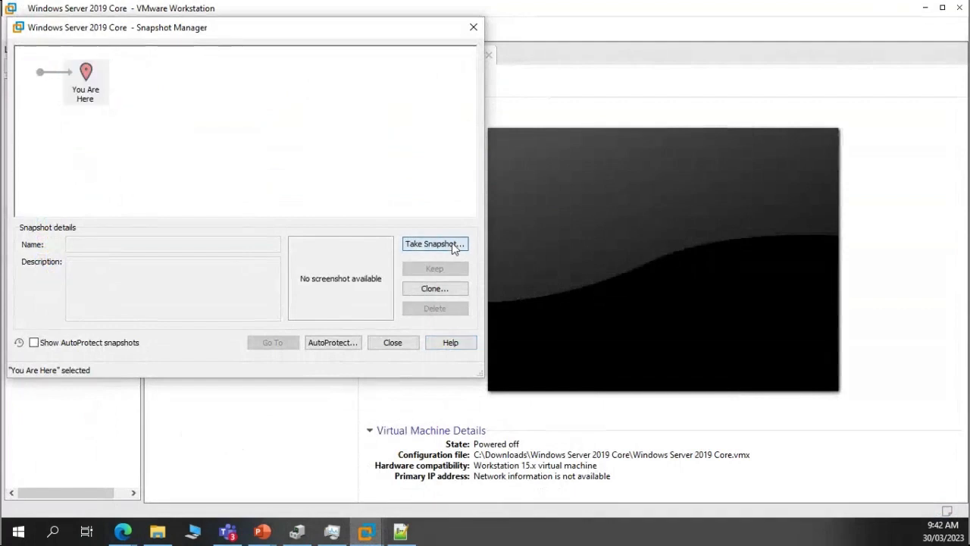
left_click(446, 244)
left_click(277, 264)
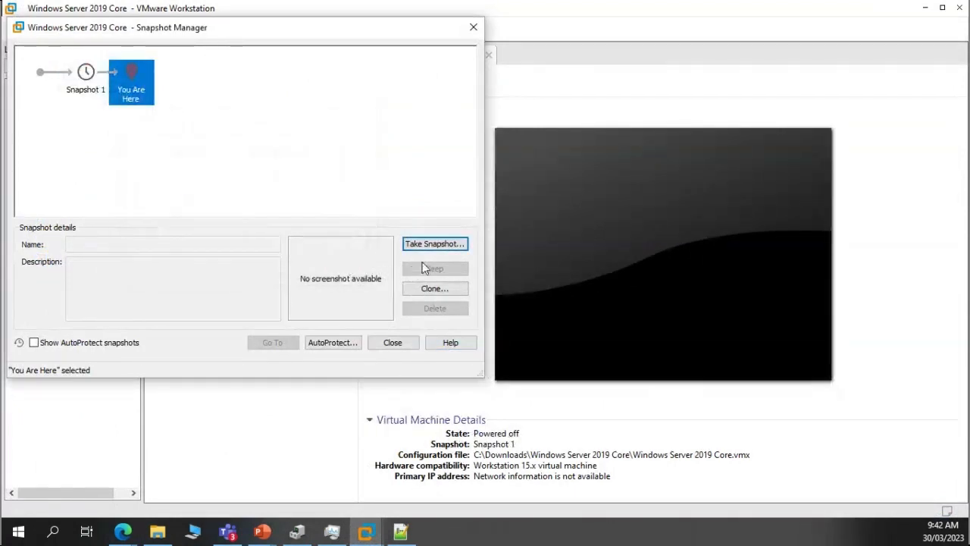
left_click(437, 255)
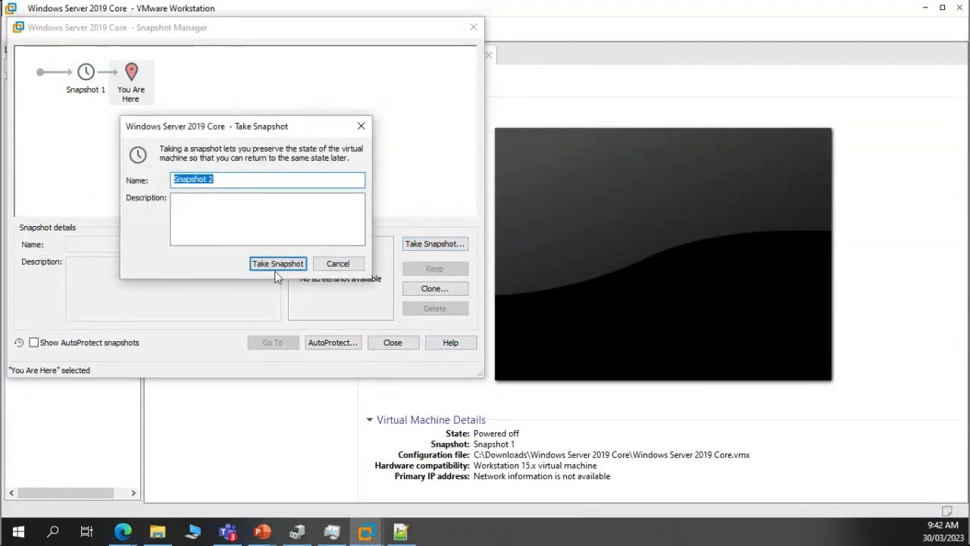
left_click(279, 264)
left_click(453, 247)
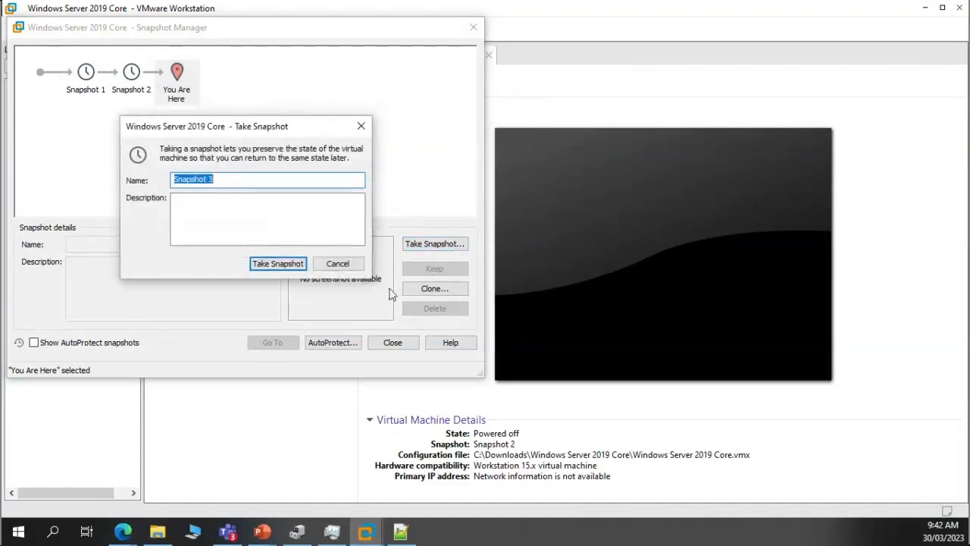
left_click(287, 267)
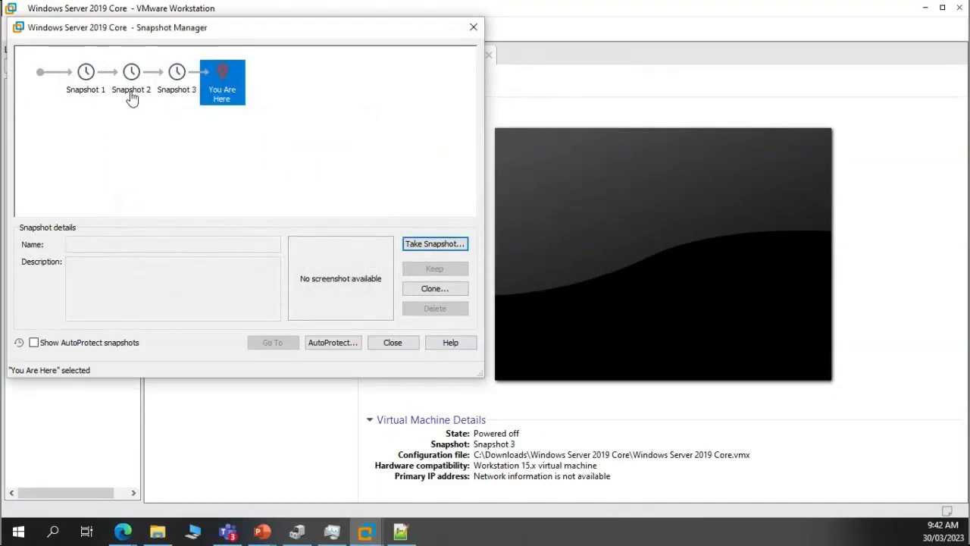
View the details of Snapshot 3 and Snapshot 2, and review the snapshot disk files in File Explorer
left_click(174, 93)
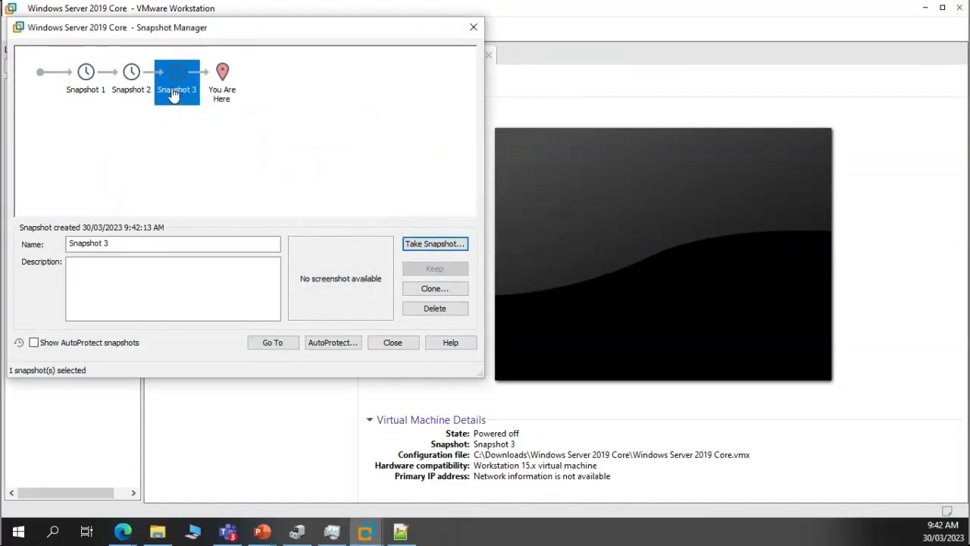
left_click(136, 95)
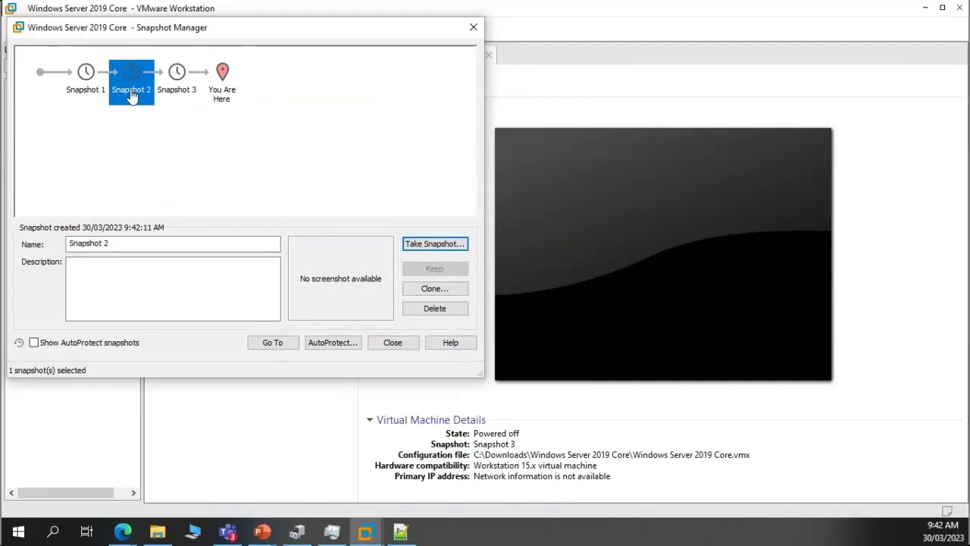
left_click(157, 531)
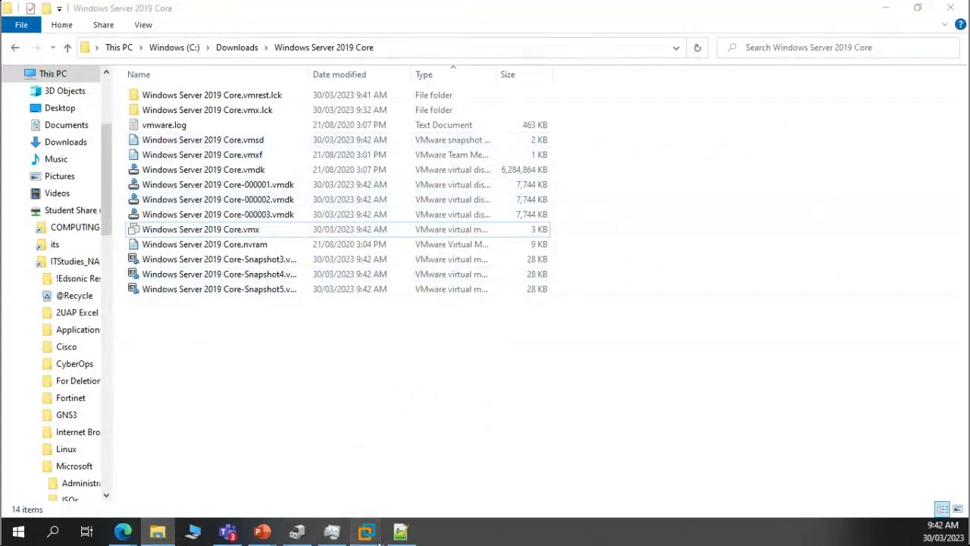
Delete Snapshot 2 in VMware Workstation's Snapshot Manager and check the remaining .vmdk files in File Explorer, selecting Core-000003.vmdk
mouse_move(366, 531)
mouse_move(463, 465)
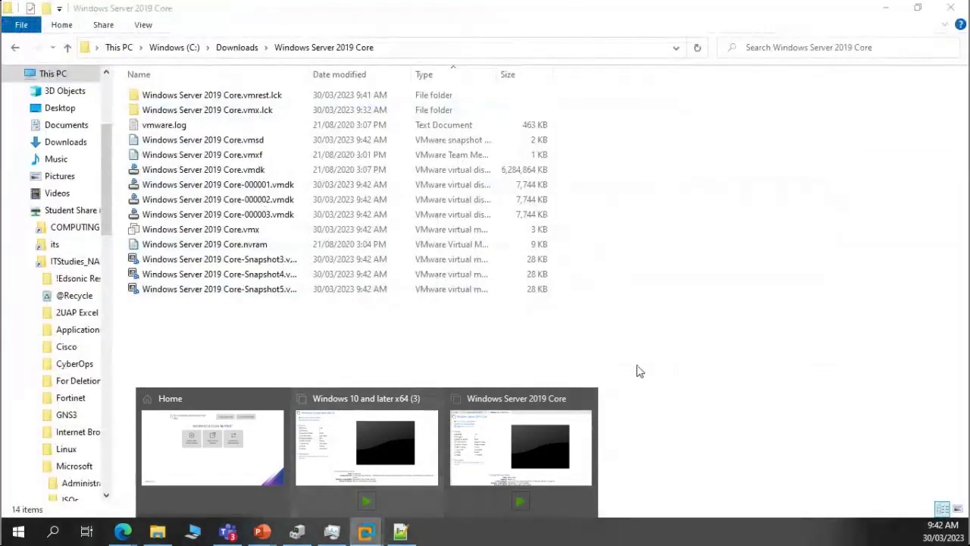
left_click(505, 440)
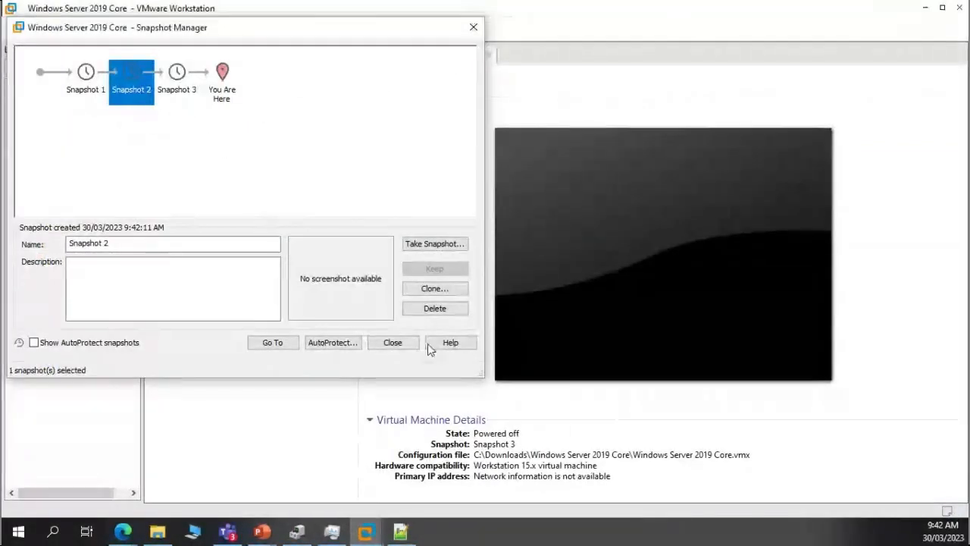
left_click(440, 311)
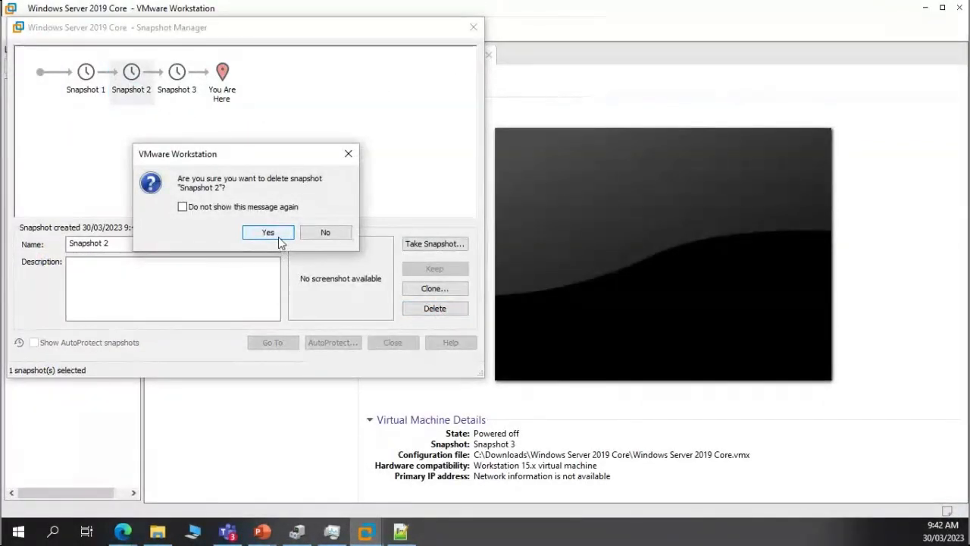
left_click(268, 232)
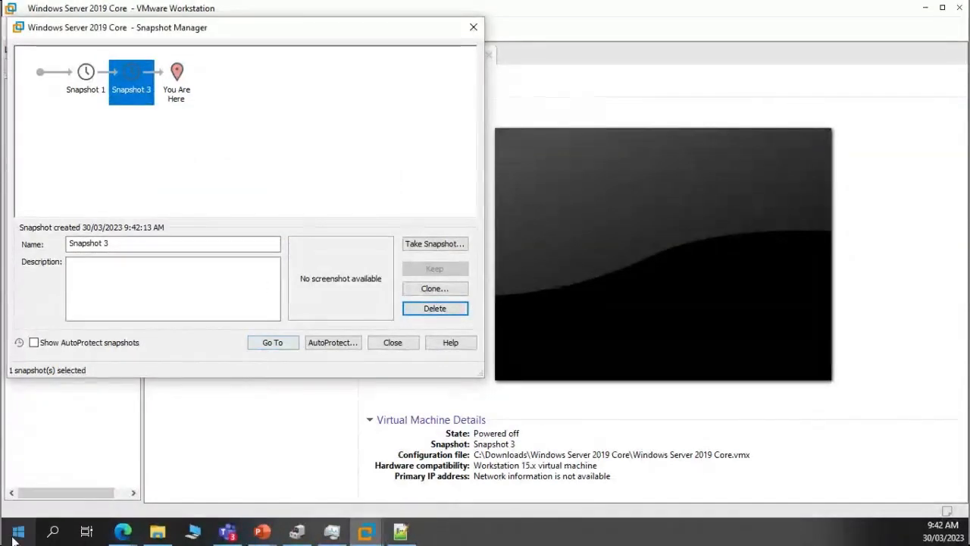
left_click(159, 533)
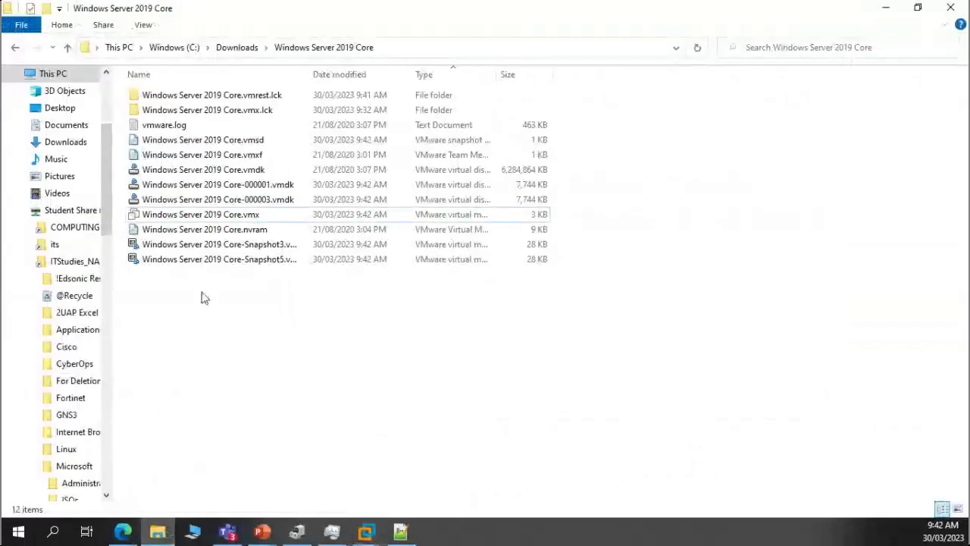
left_click(241, 203)
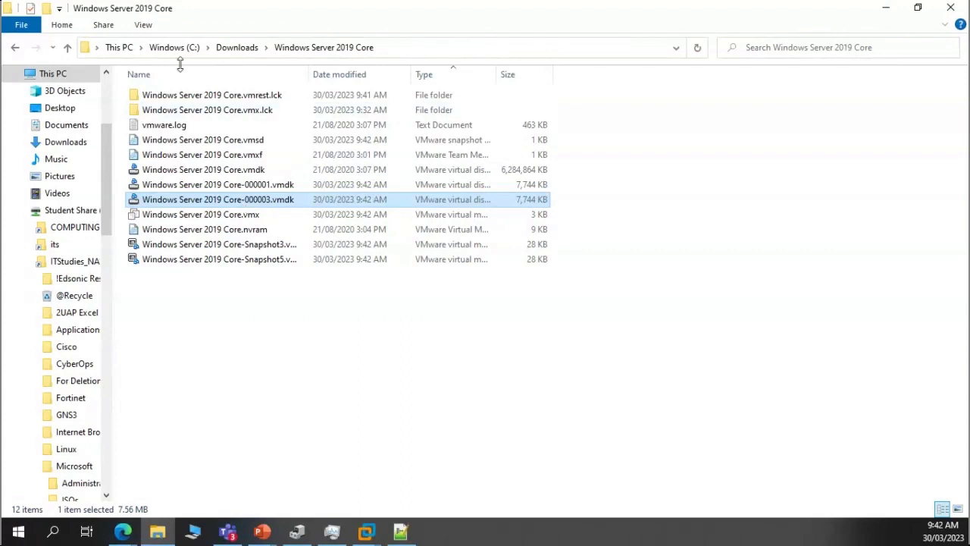
Return to VMware Workstation, take a snapshot with the default name Snapshot 4 and close the Snapshot Manager
left_click(377, 534)
left_click(521, 451)
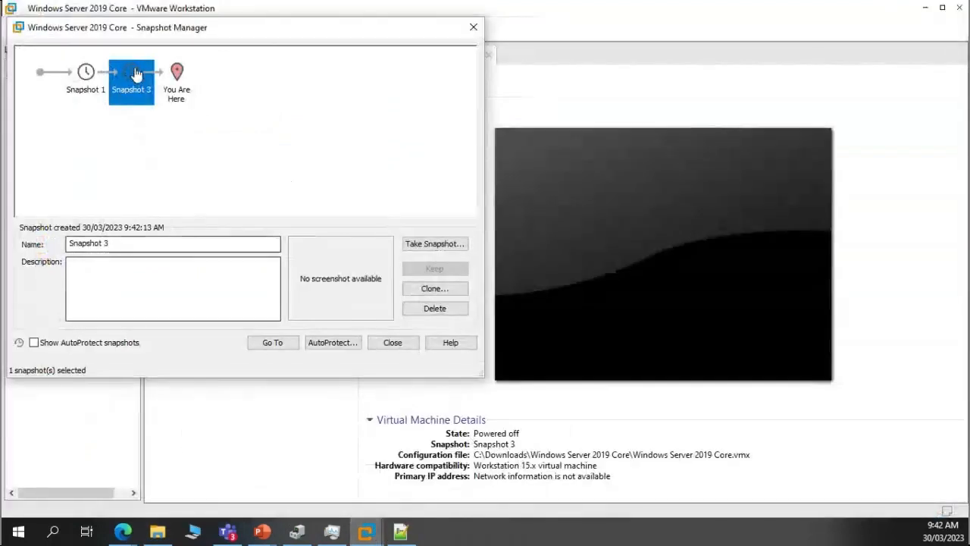
left_click(451, 246)
left_click(288, 264)
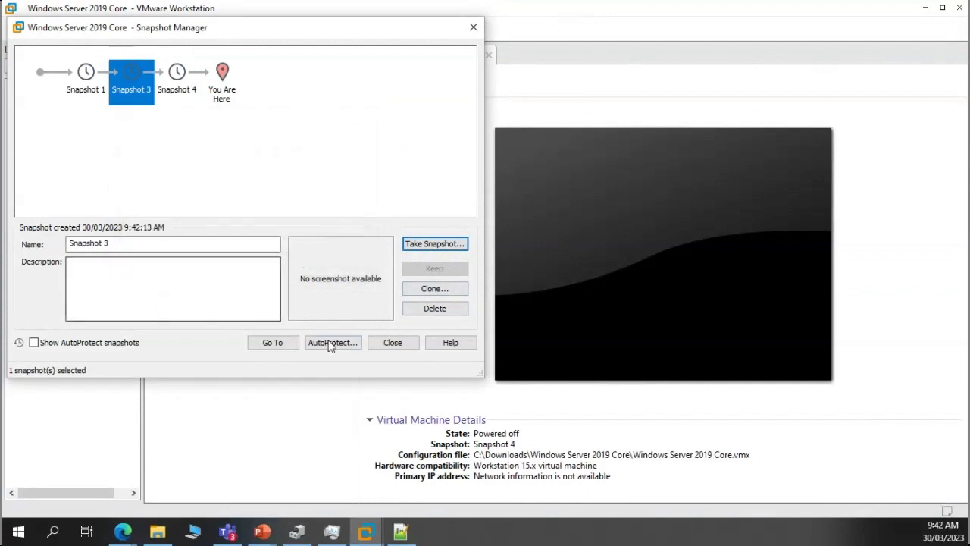
left_click(400, 341)
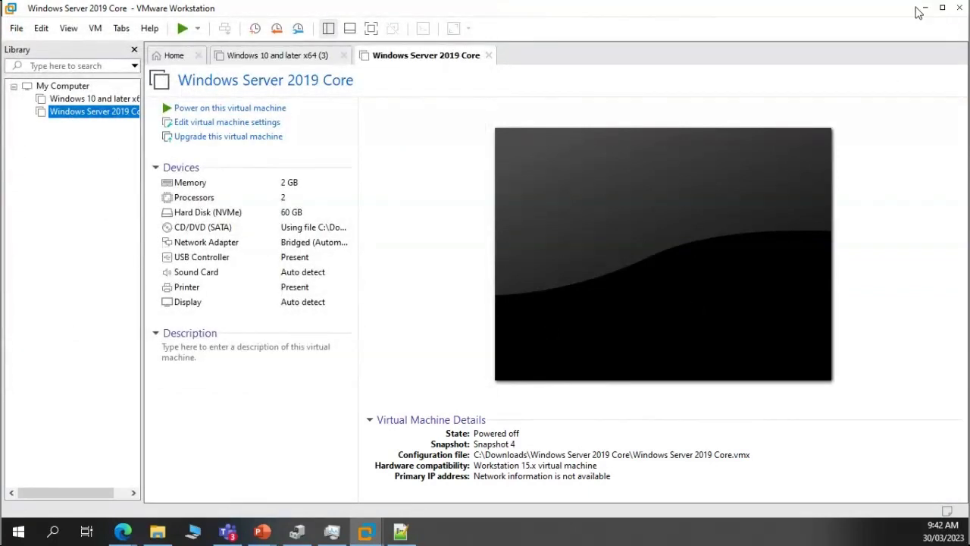
Switch to File Explorer and permanently delete Windows Server 2019 Core-000002.vmdk from the virtual machine's folder
left_click(926, 9)
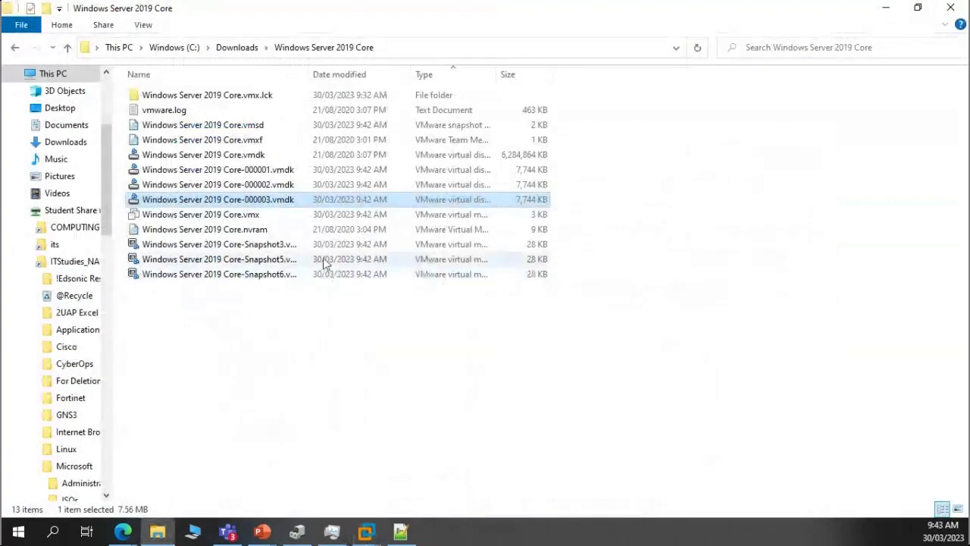
left_click(290, 187)
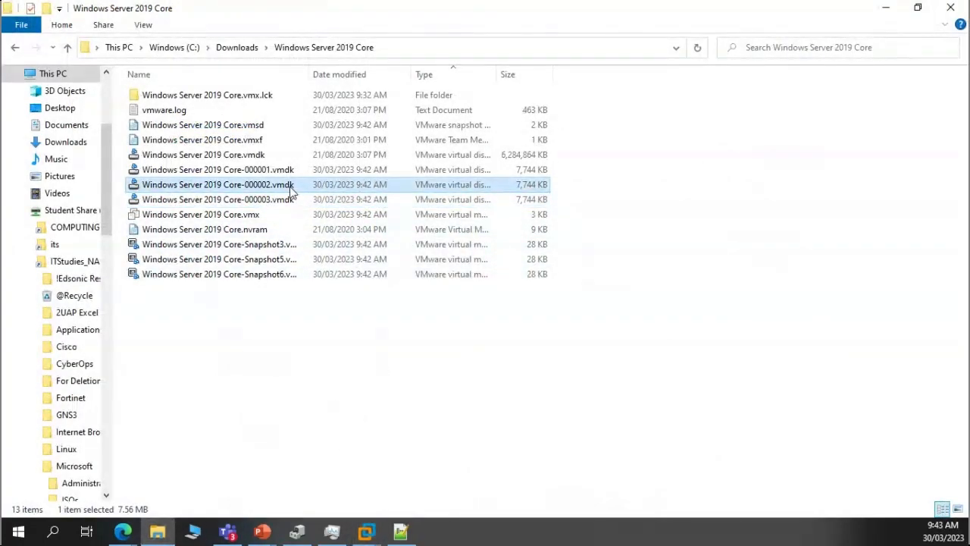
key("shift+Delete")
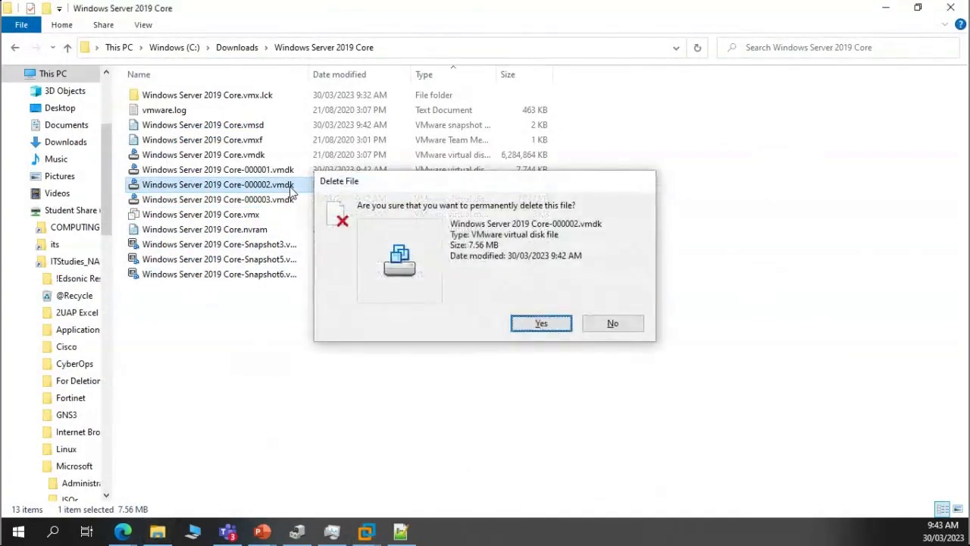
key("Return")
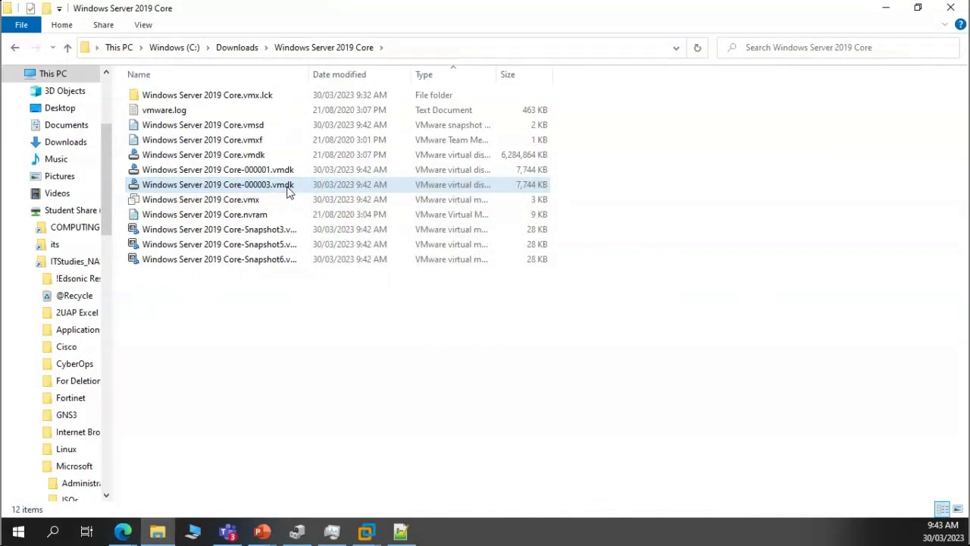
Switch back to VMware Workstation and try to power on the Windows Server 2019 Core virtual machine
left_click(366, 533)
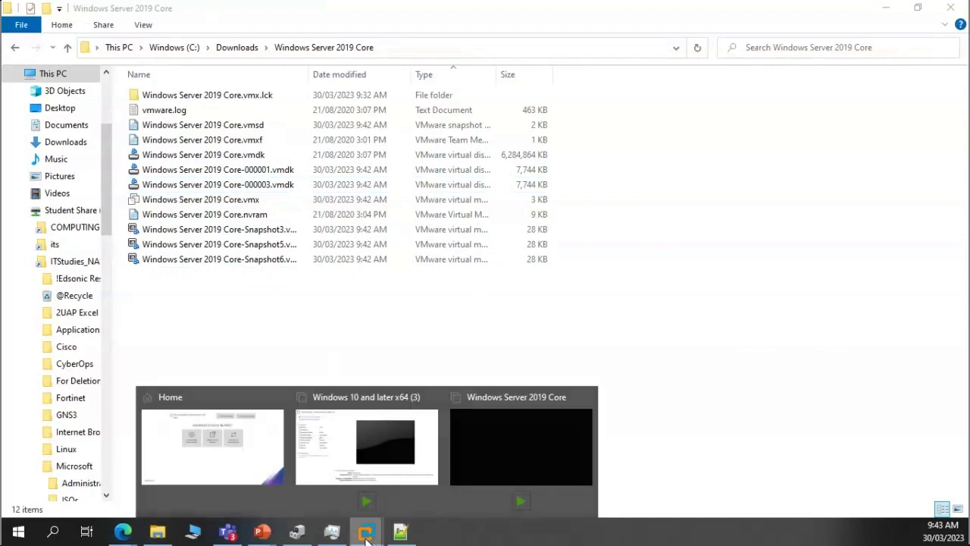
left_click(335, 428)
left_click(438, 55)
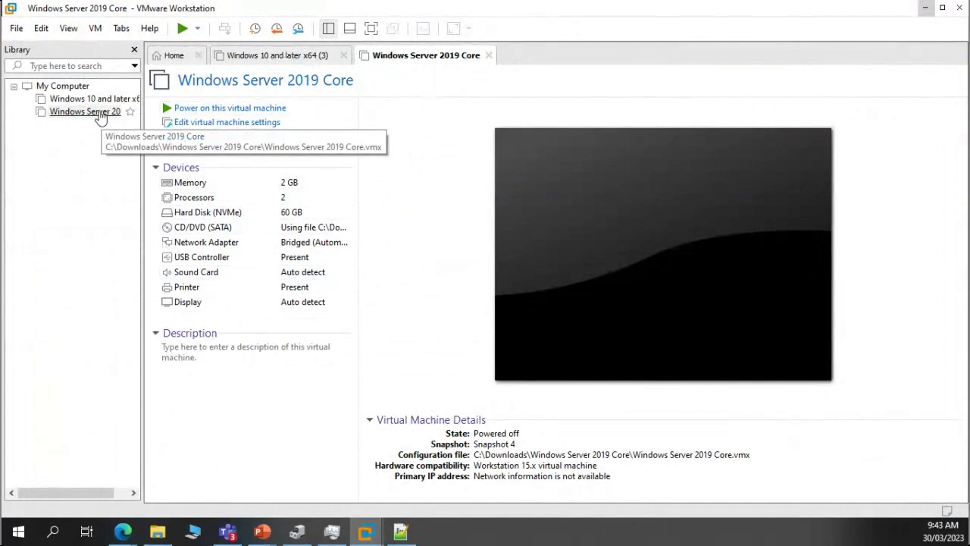
right_click(100, 116)
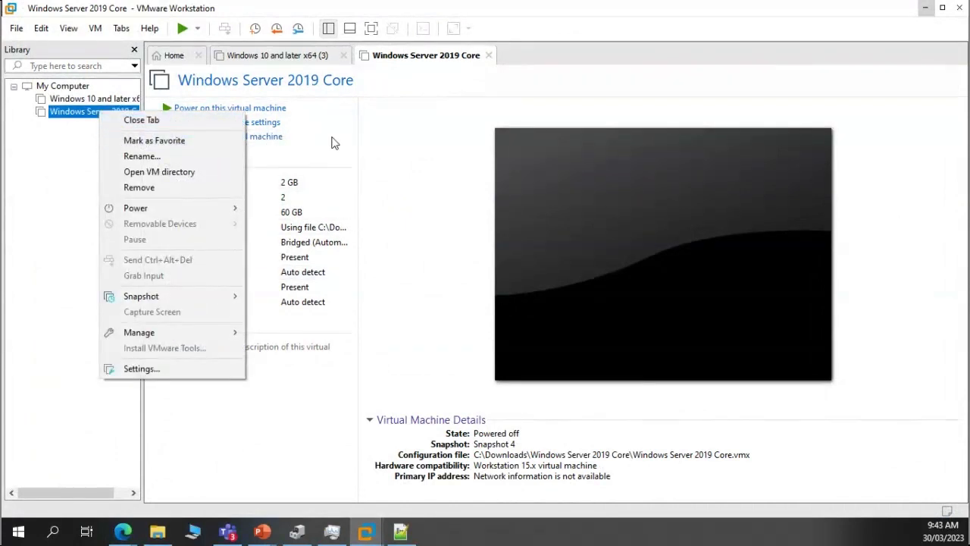
left_click(264, 123)
left_click(268, 110)
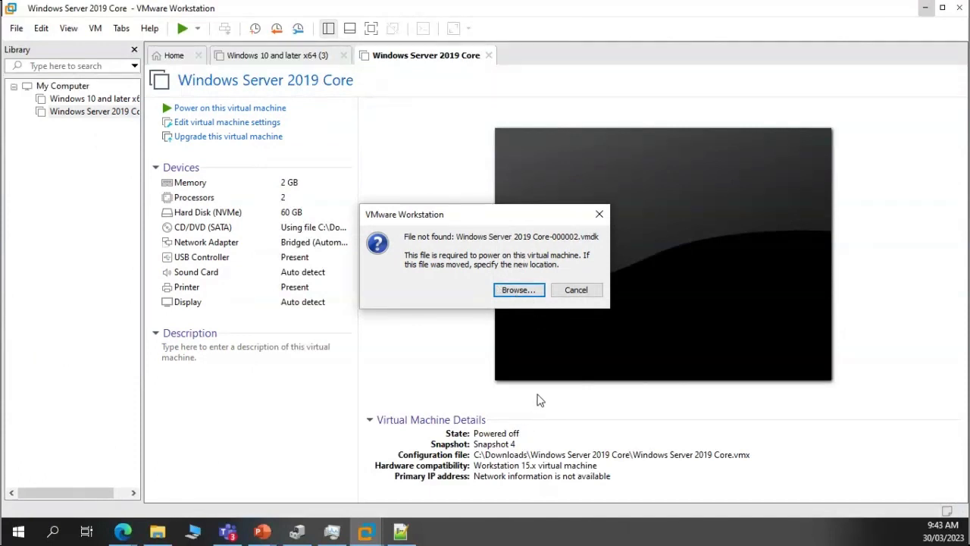
Browse for the missing disk and rename Windows Server 2019 Core-000003.vmdk to Windows Server 2019 Core-000002.vmdk in the file chooser
left_click(523, 291)
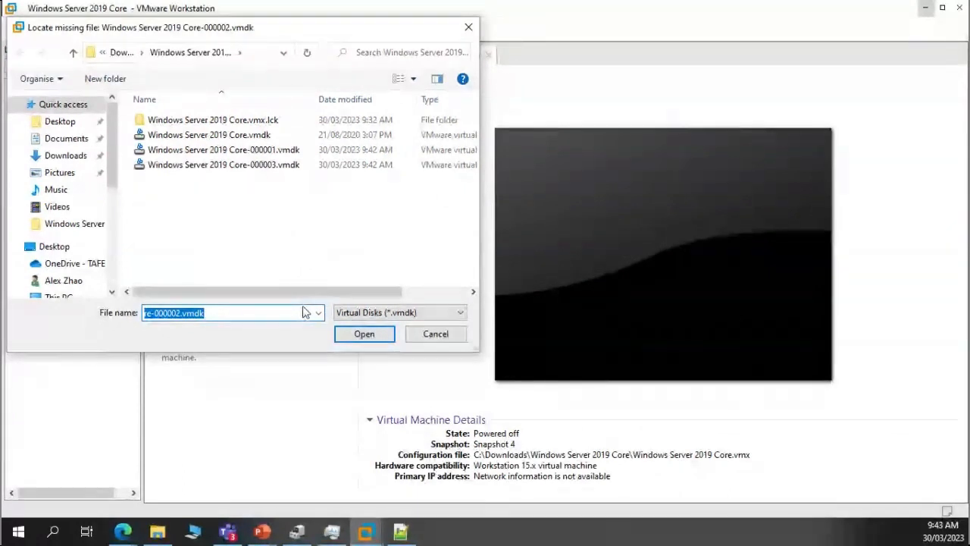
left_click(273, 165)
right_click(266, 174)
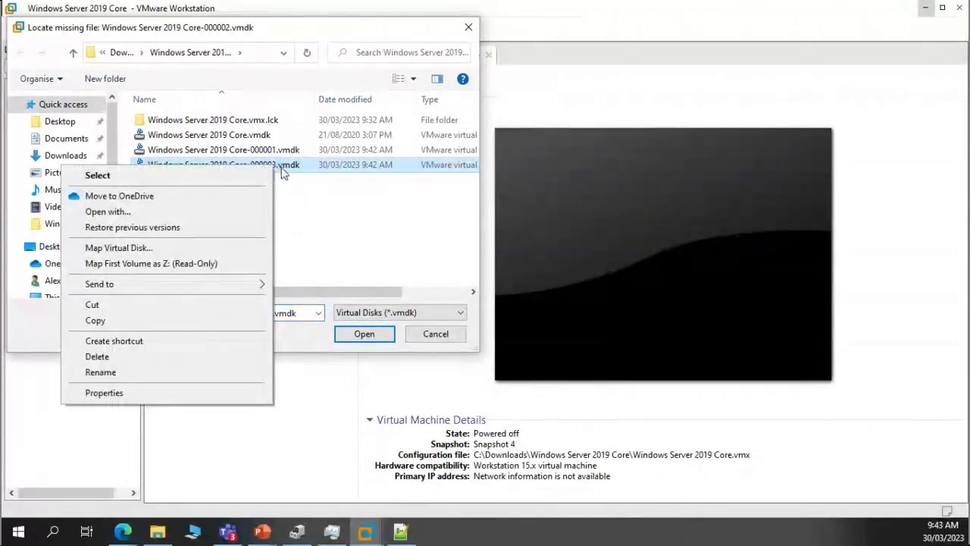
left_click(275, 171)
left_click(276, 167)
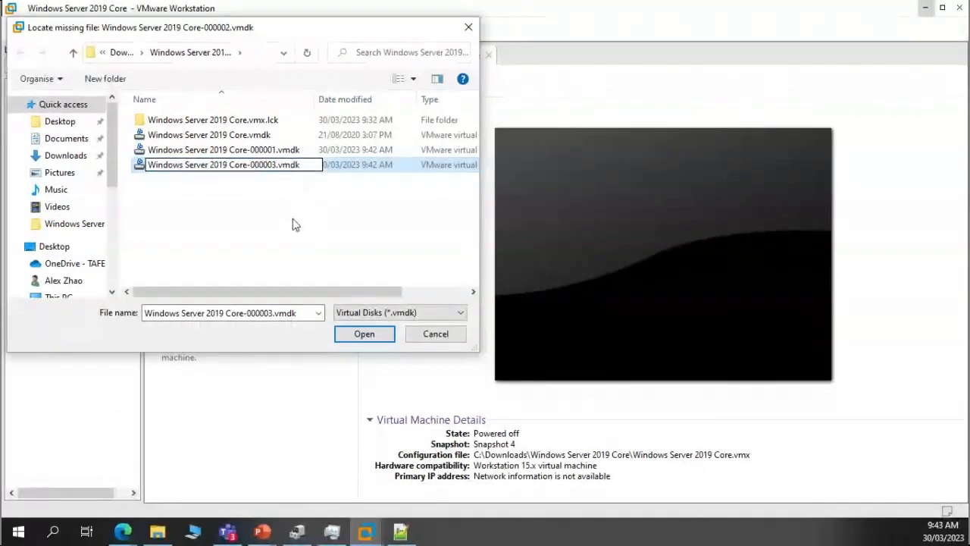
key("BackSpace")
type("2")
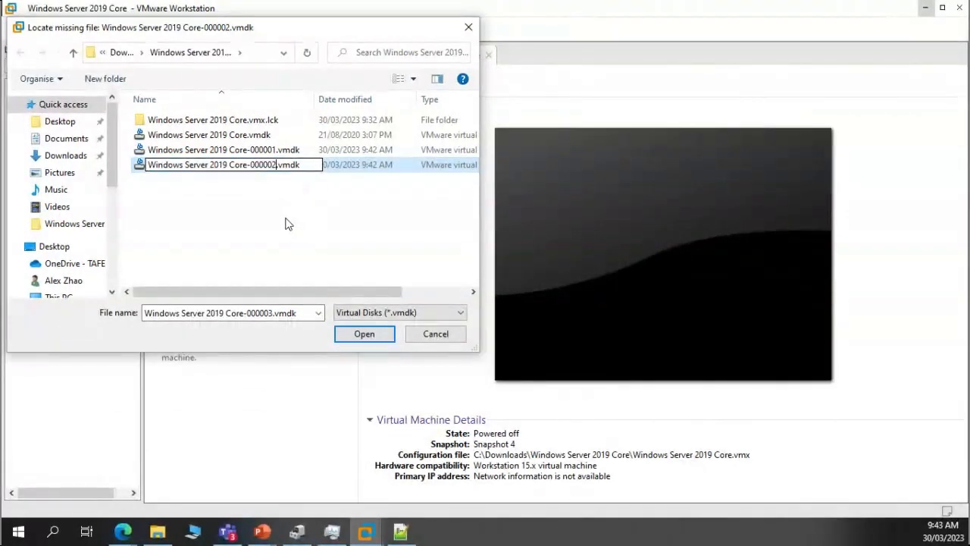
left_click(291, 221)
Open Windows Server 2019 Core-000002.vmdk as the missing disk and declare the virtual machine as copied
left_click(277, 166)
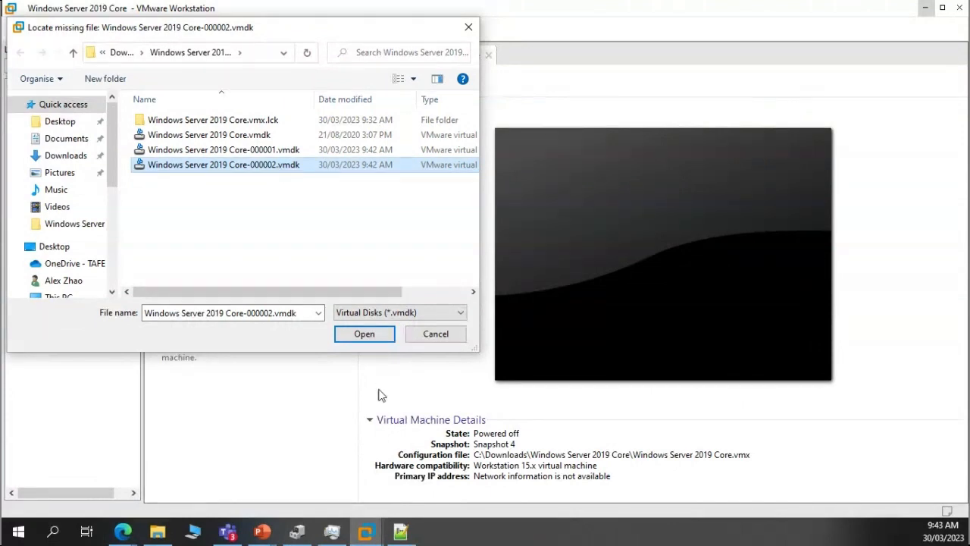
left_click(364, 333)
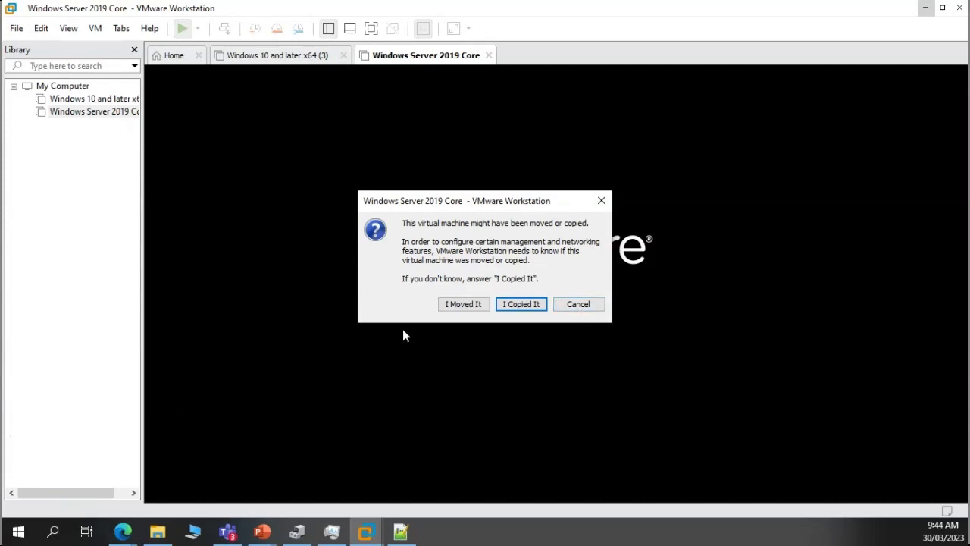
left_click(529, 305)
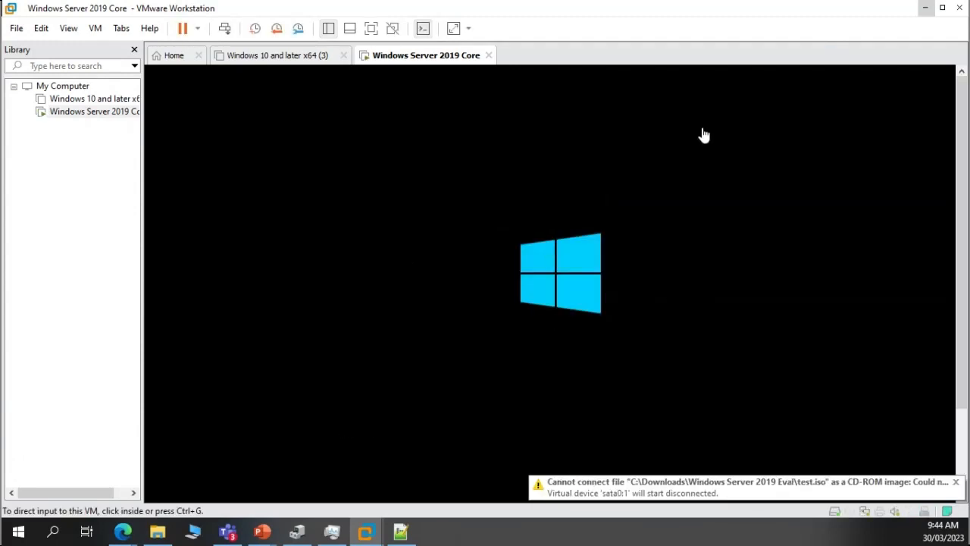
Power off the Windows Server 2019 Core virtual machine and switch to the PowerPoint slide show
left_click(197, 29)
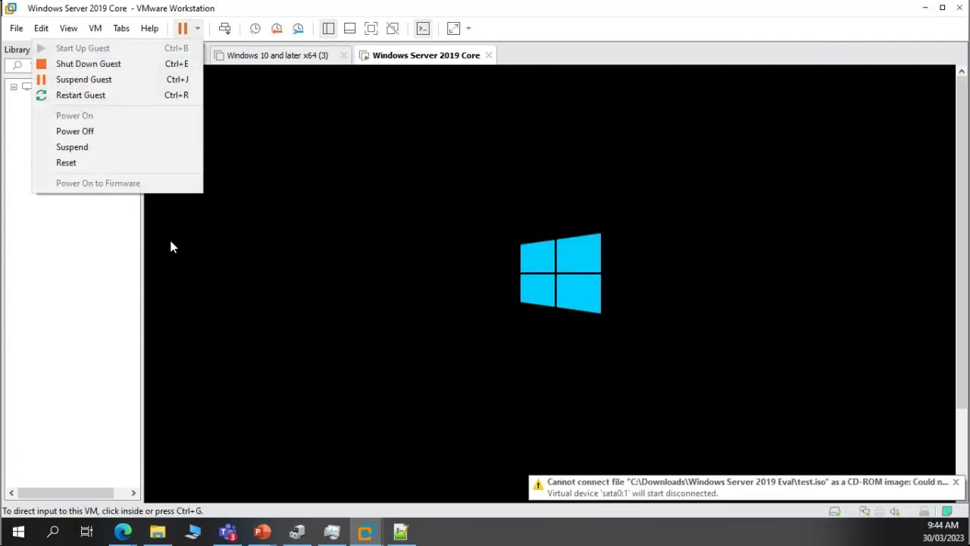
left_click(75, 131)
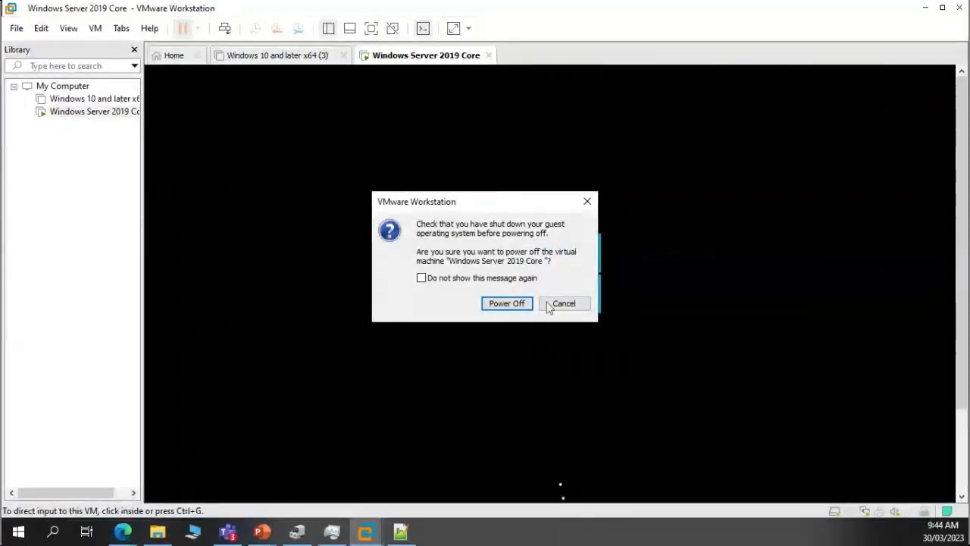
left_click(506, 303)
mouse_move(261, 532)
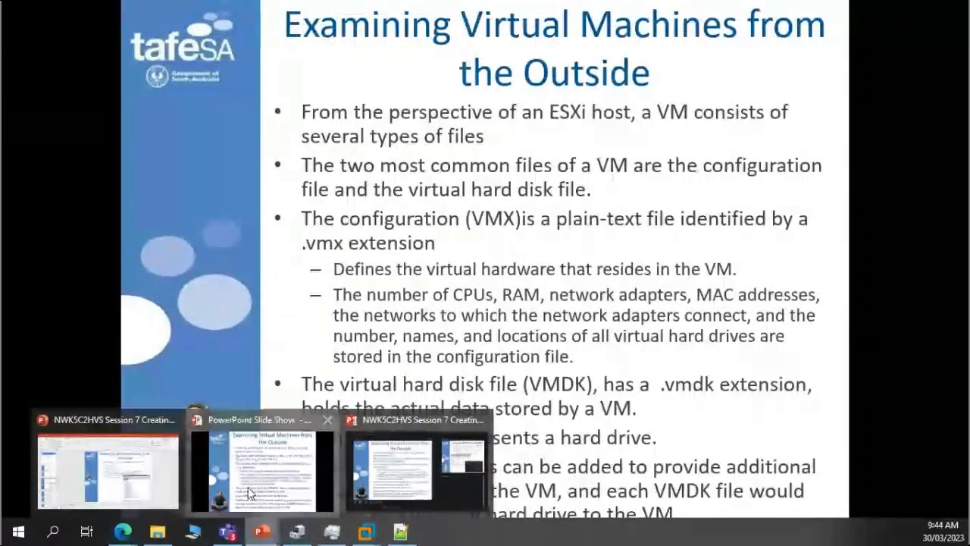
left_click(249, 492)
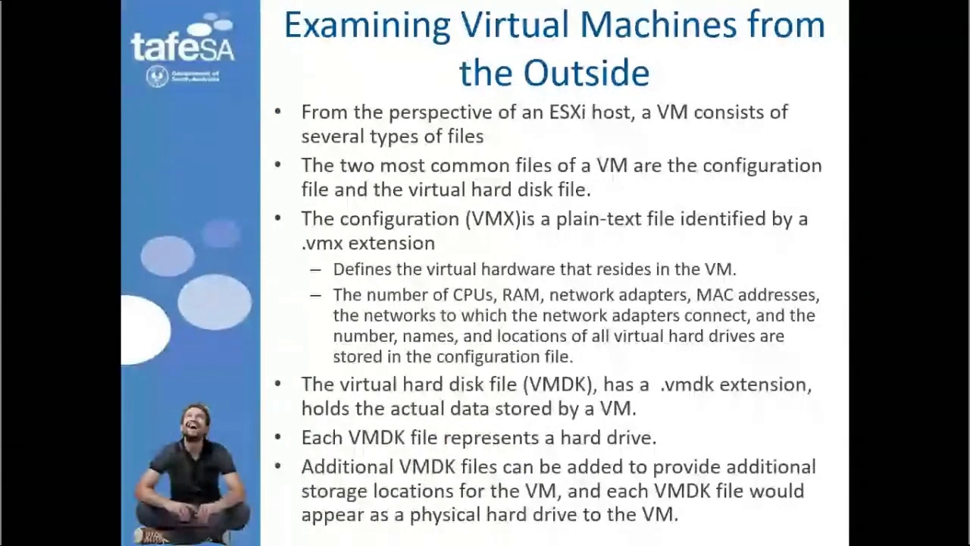
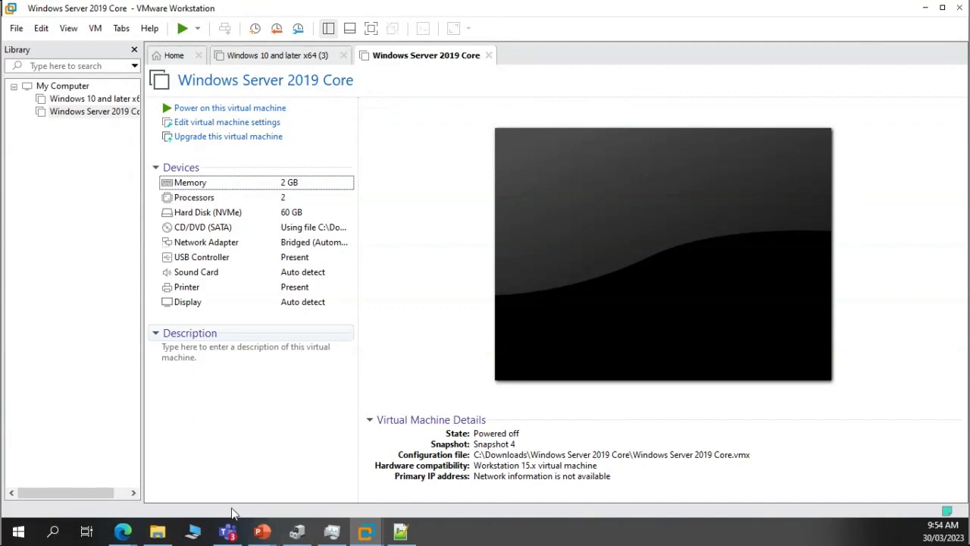
Switch to the PowerPoint slide show and end it at the slide Running VMs from Previous Versions of ESXi
left_click(258, 533)
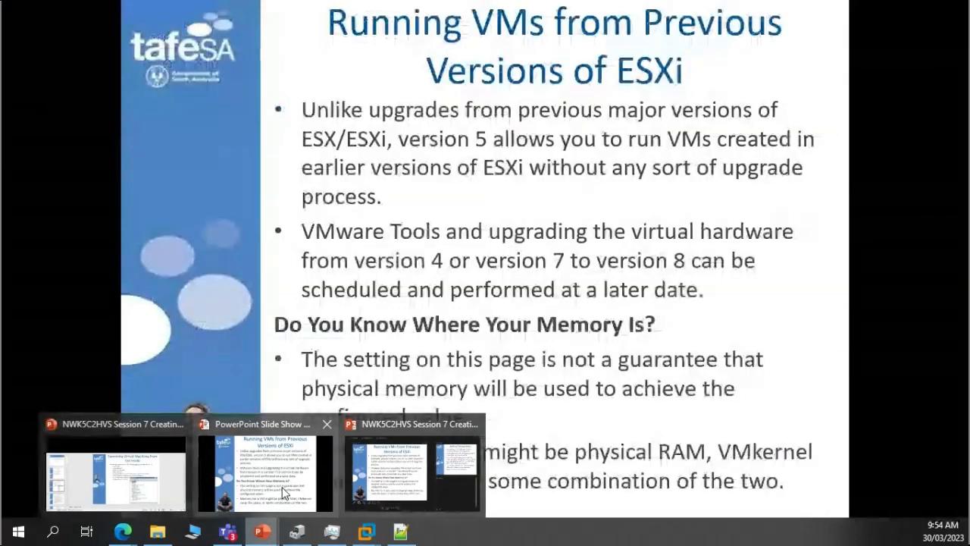
left_click(281, 494)
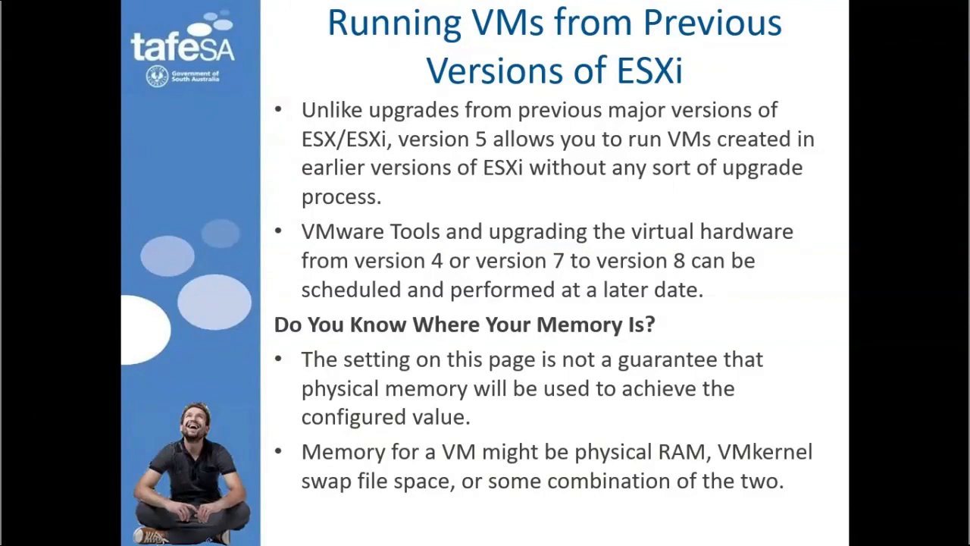
key("Escape")
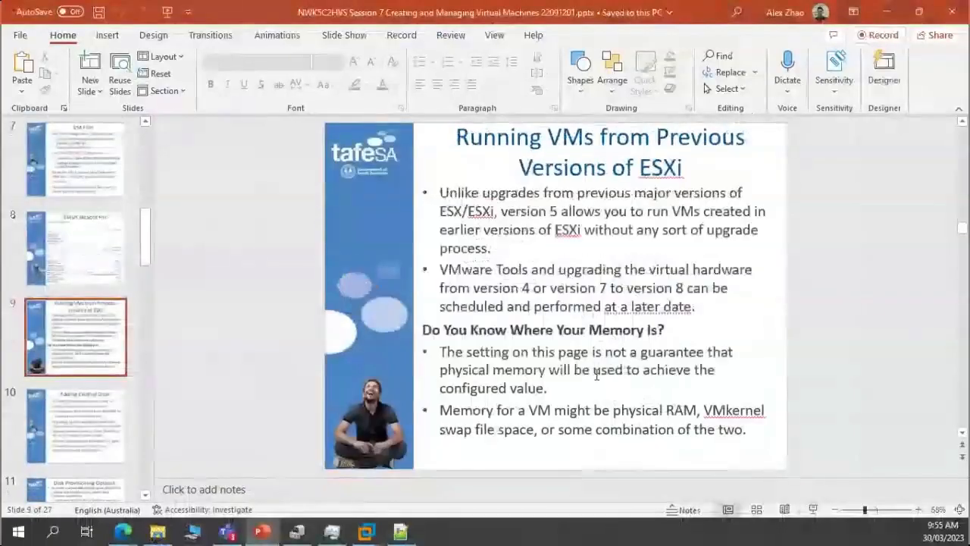
Switch to VMware Workstation's home page and open the Memory section of the Preferences
left_click(394, 527)
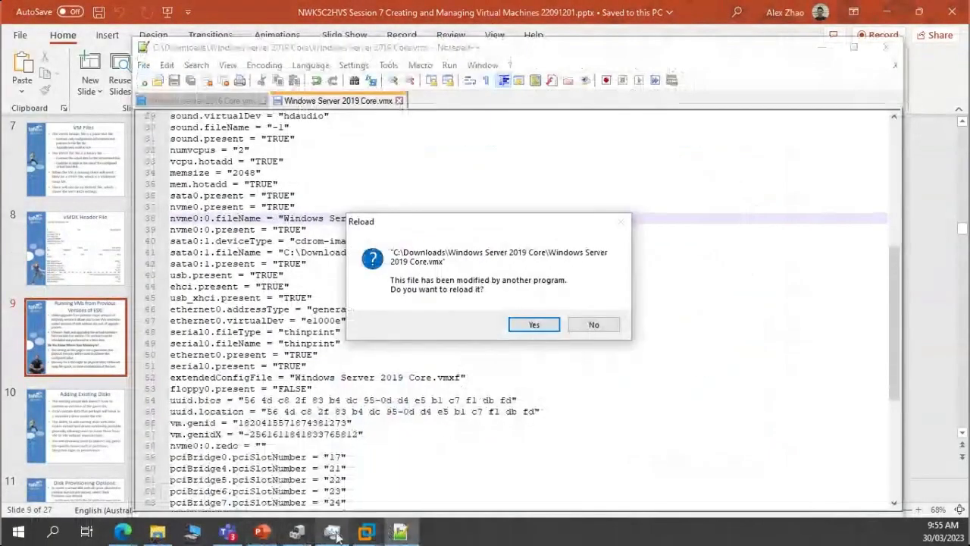
left_click(364, 533)
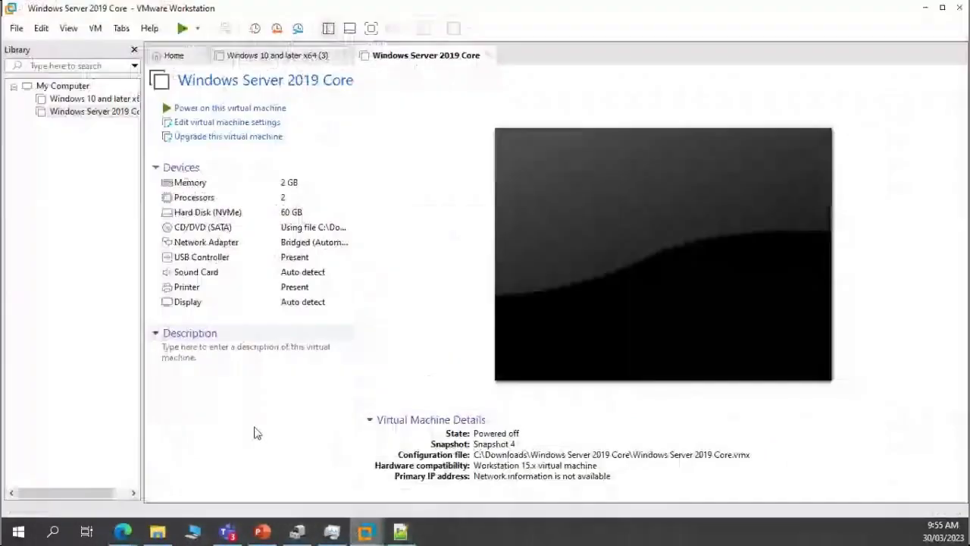
left_click(176, 55)
left_click(79, 32)
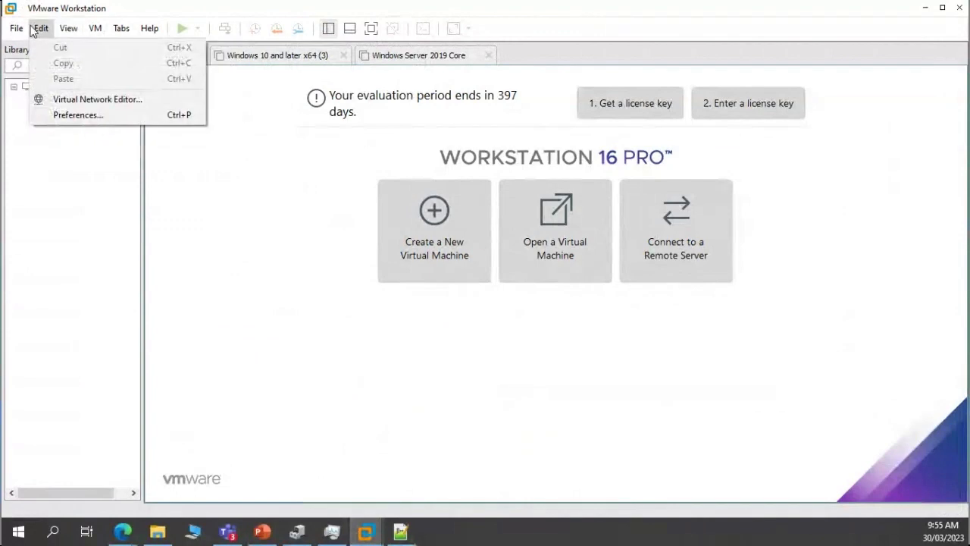
left_click(91, 111)
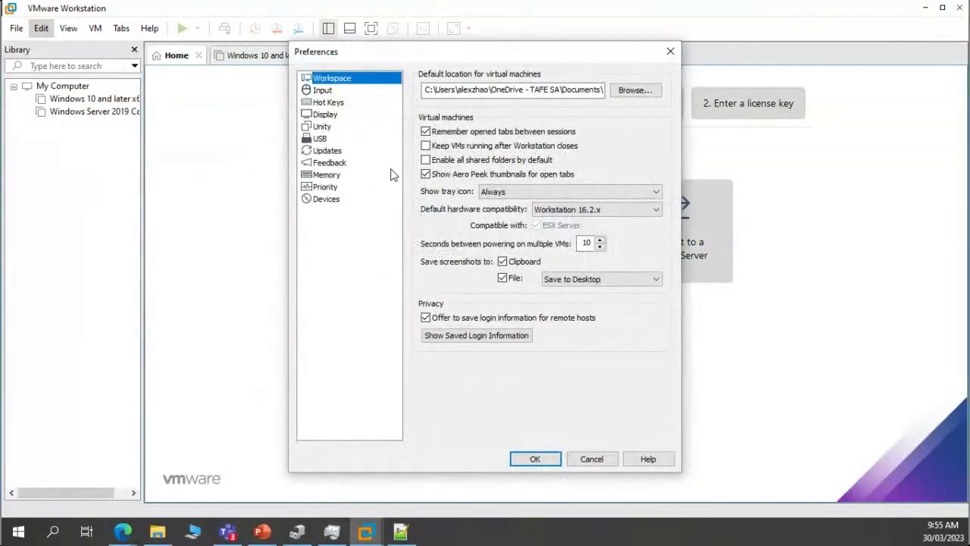
left_click(329, 176)
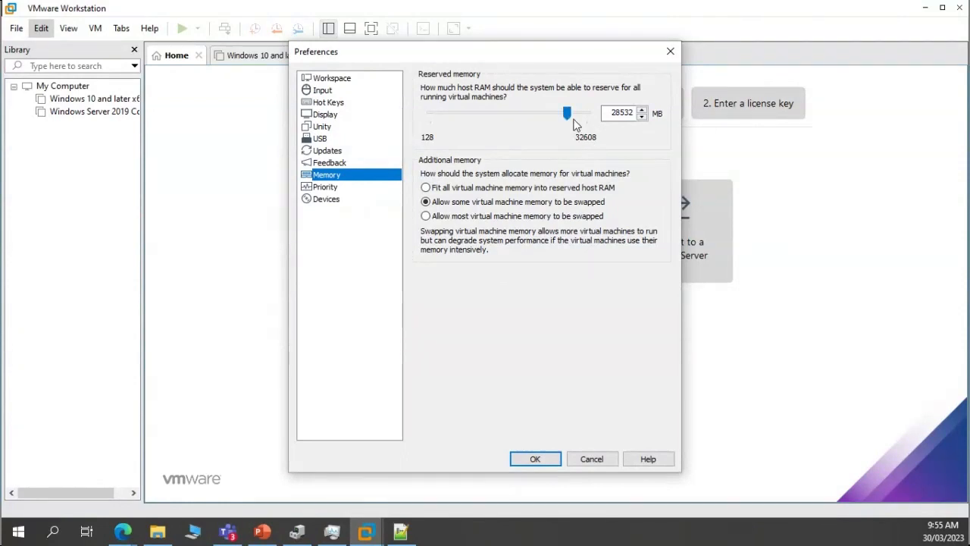
Try reserved host RAM amounts of 27588, 28769 and 28327 MB for running virtual machines, and cancel the Preferences
left_click(614, 115)
left_click_drag(612, 113, 635, 112)
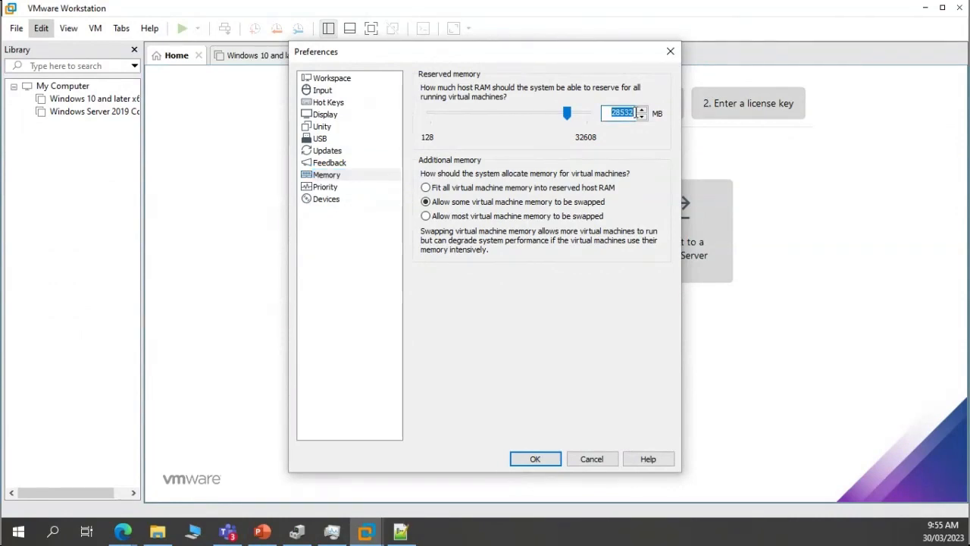
left_click(569, 115)
mouse_move(571, 118)
left_mouse_down()
mouse_move(596, 119)
mouse_move(552, 116)
mouse_move(578, 115)
mouse_move(568, 128)
left_mouse_up()
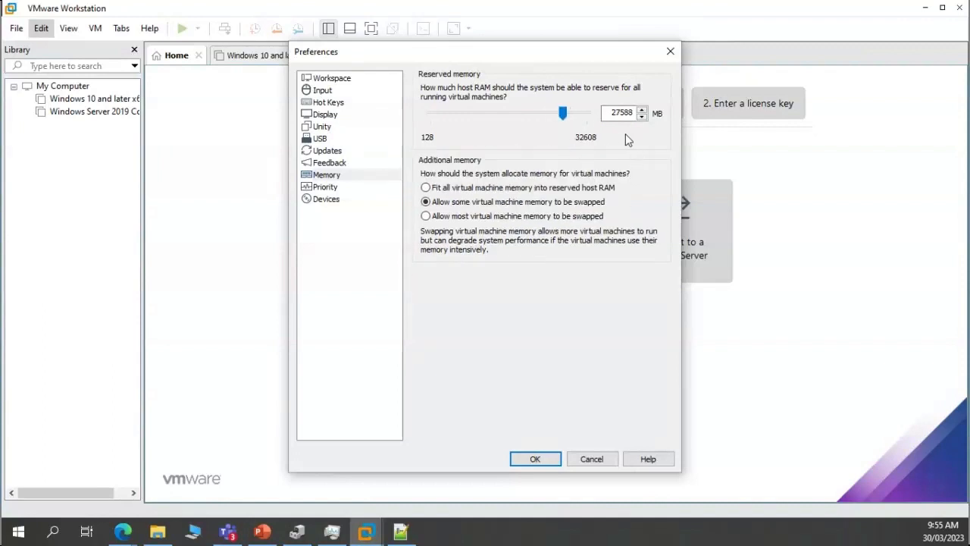
left_click_drag(564, 115, 573, 121)
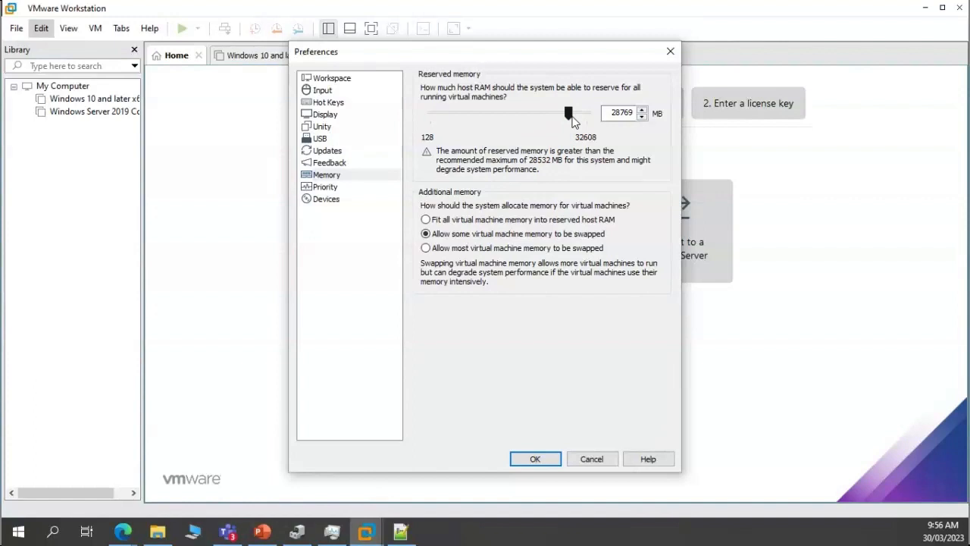
left_click_drag(570, 115, 566, 116)
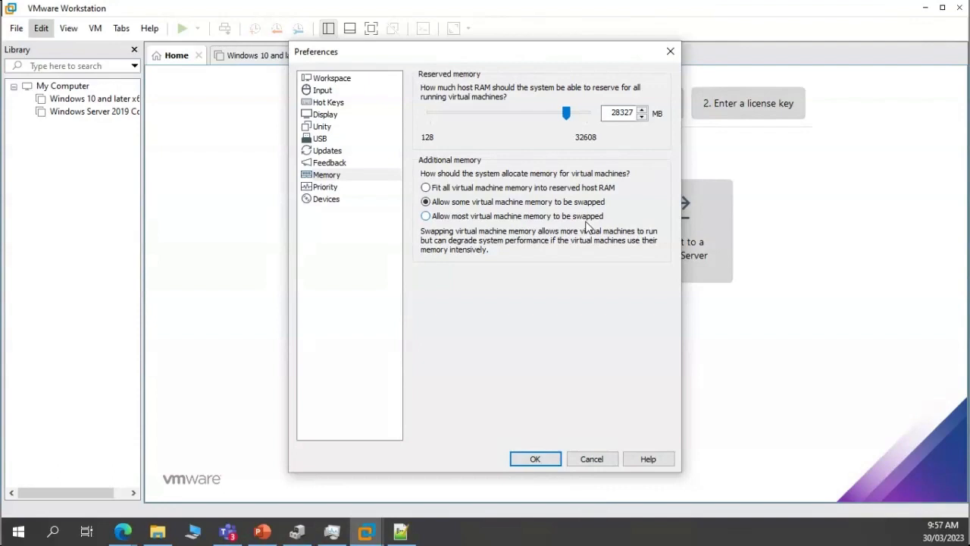
left_click(592, 459)
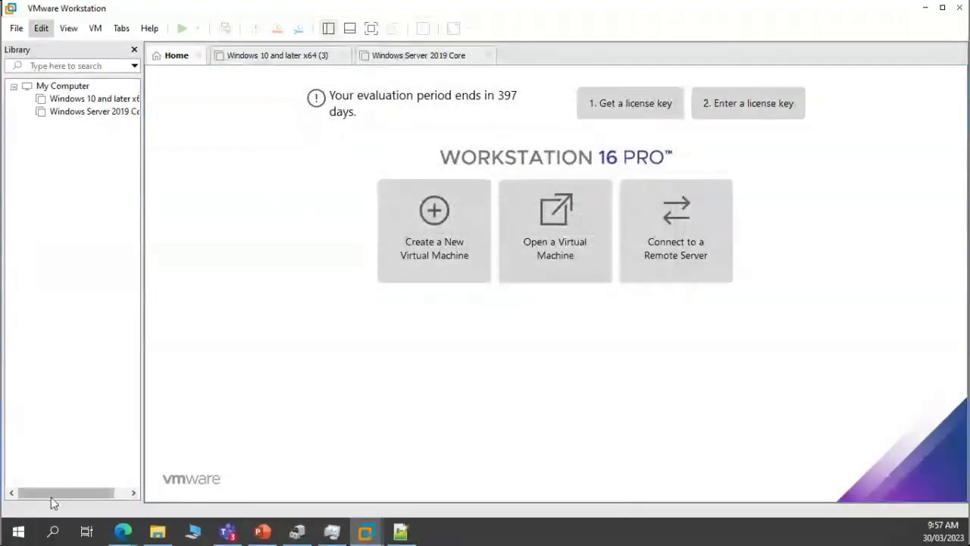
Switch to PowerPoint, start the slide show from slide 9 and advance to the slide Adding Existing Disks
left_click(262, 532)
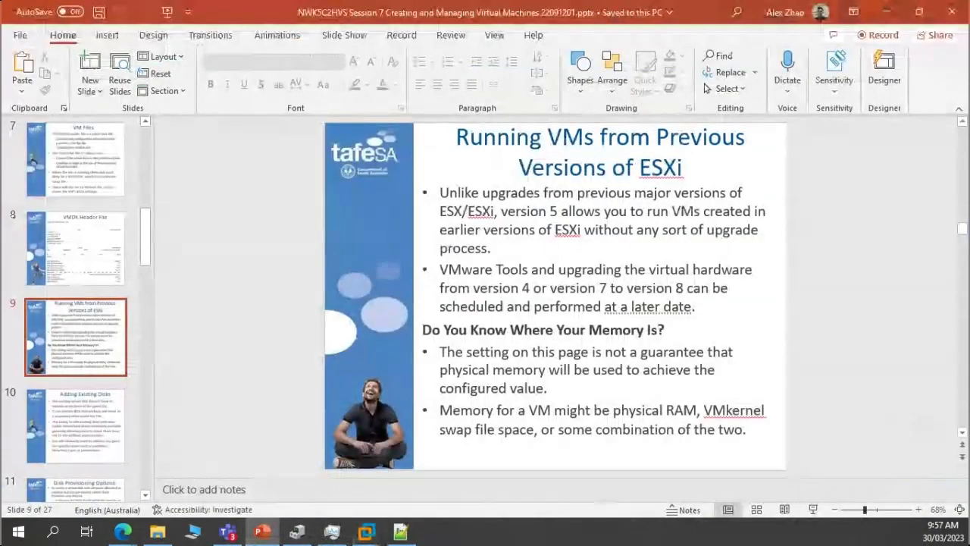
left_click(810, 511)
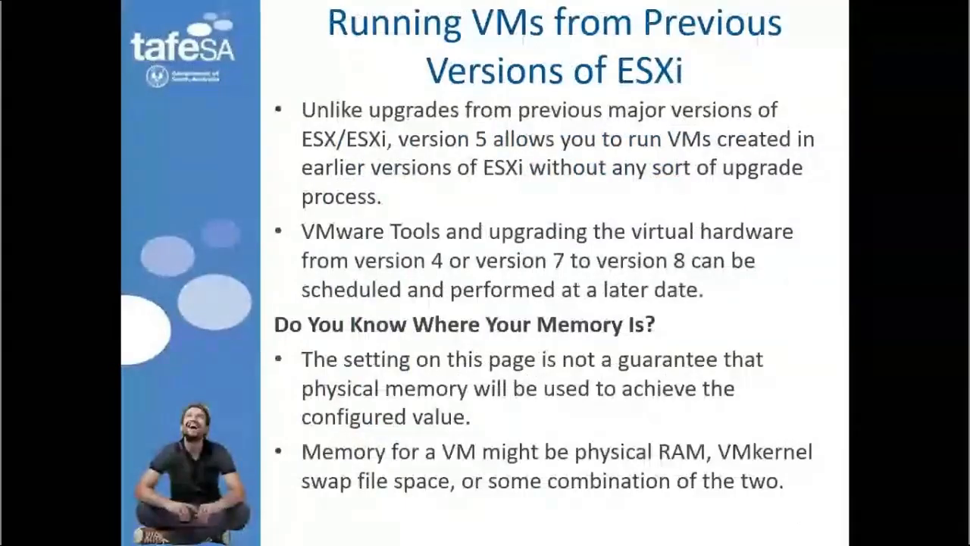
key("Right")
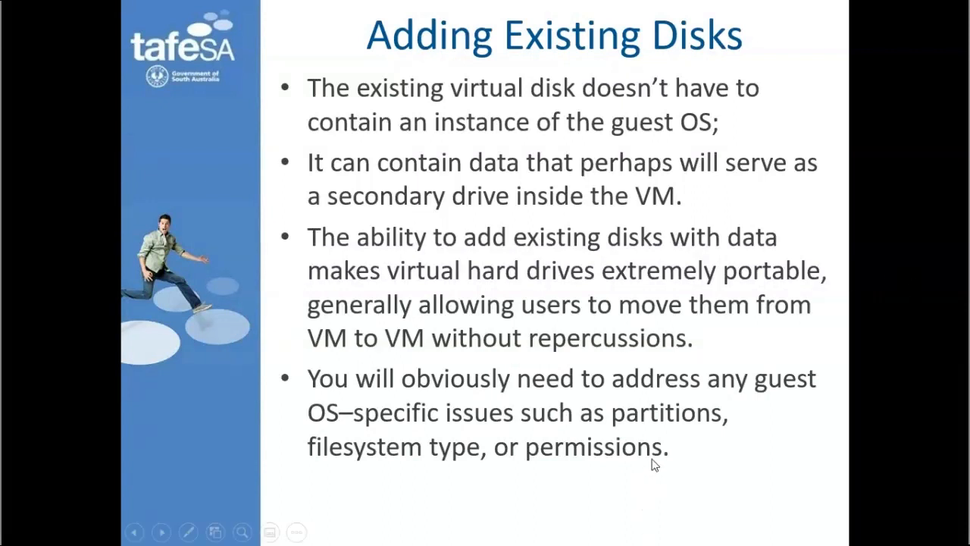
Switch back to VMware Workstation and start the New Virtual Machine Wizard
key("alt+Tab")
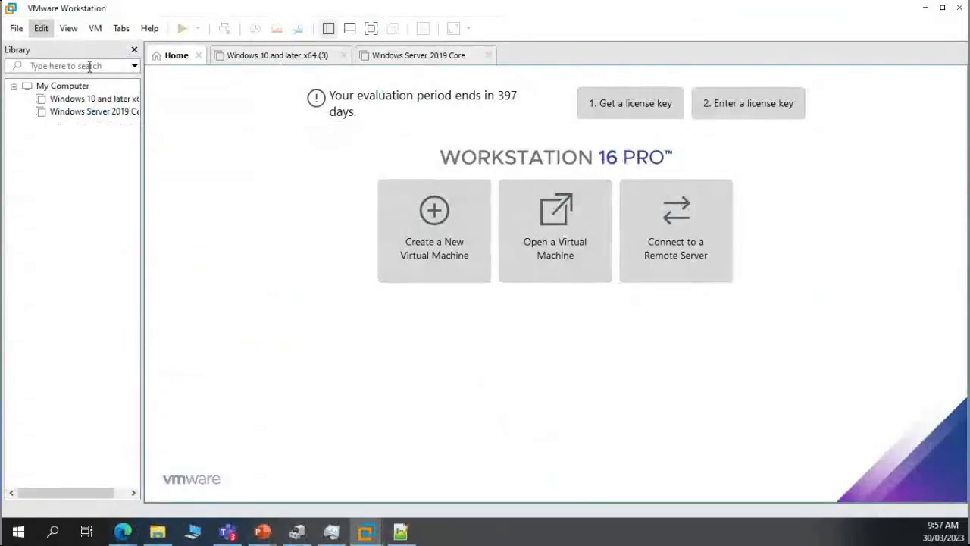
left_click(20, 30)
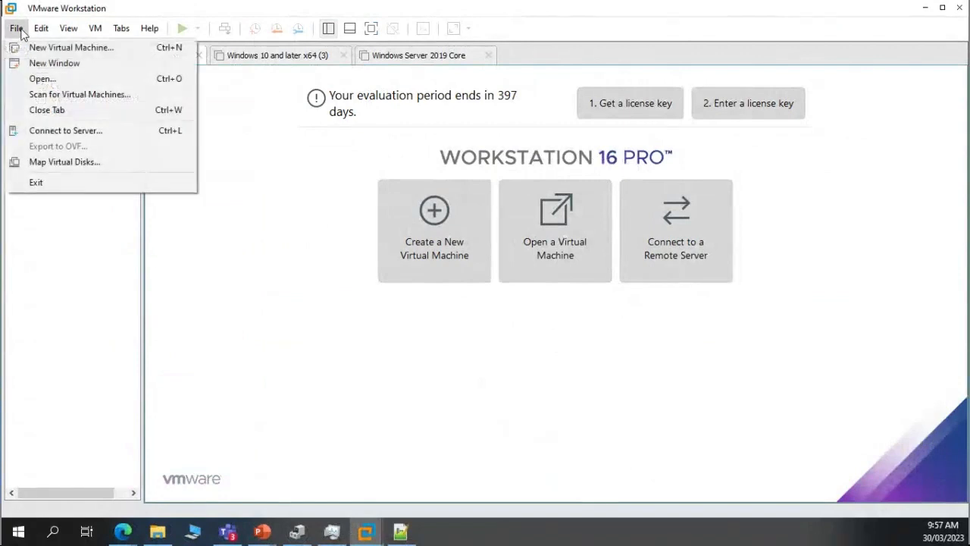
left_click(77, 62)
left_click(15, 28)
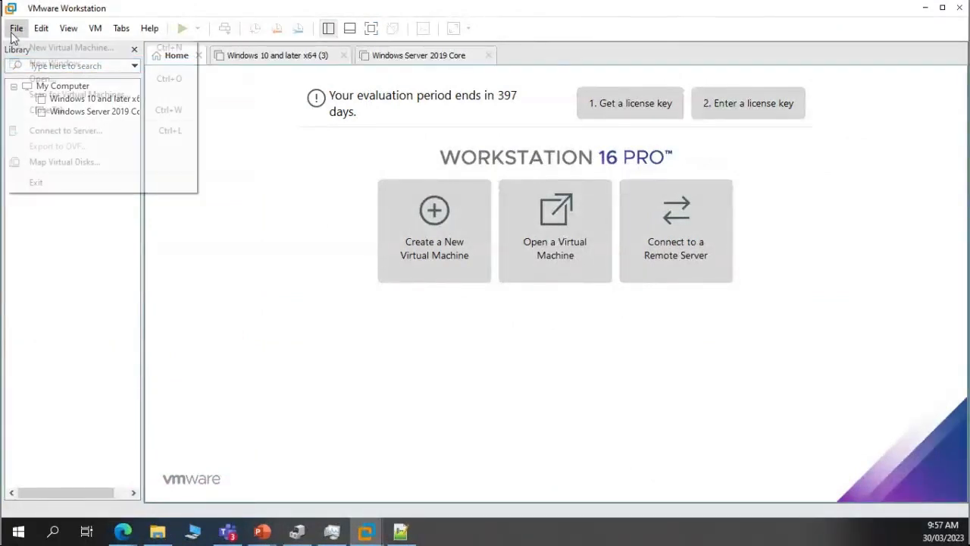
left_click(34, 53)
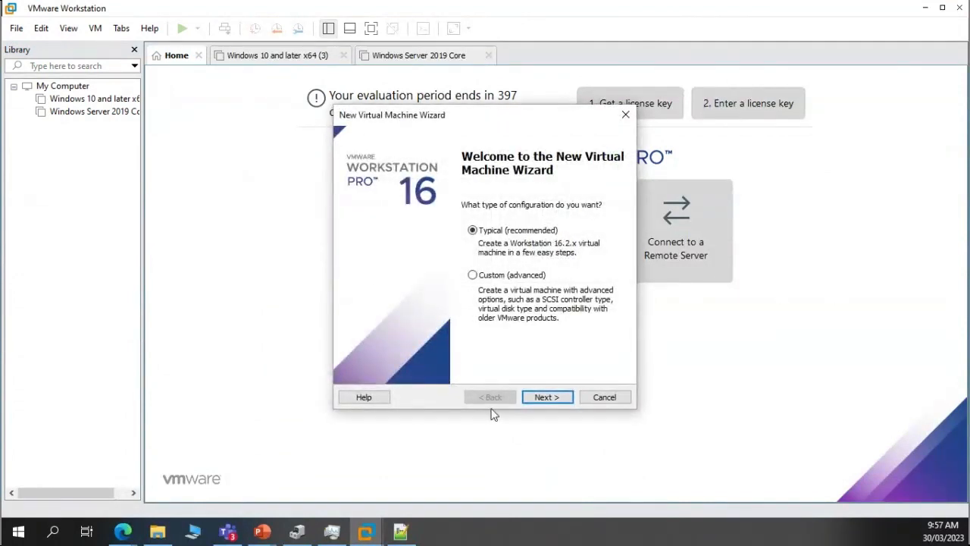
Choose the Custom (advanced) configuration, accept Workstation 16.2.x compatibility, and keep the option to install the operating system later
left_click(521, 279)
left_click(549, 396)
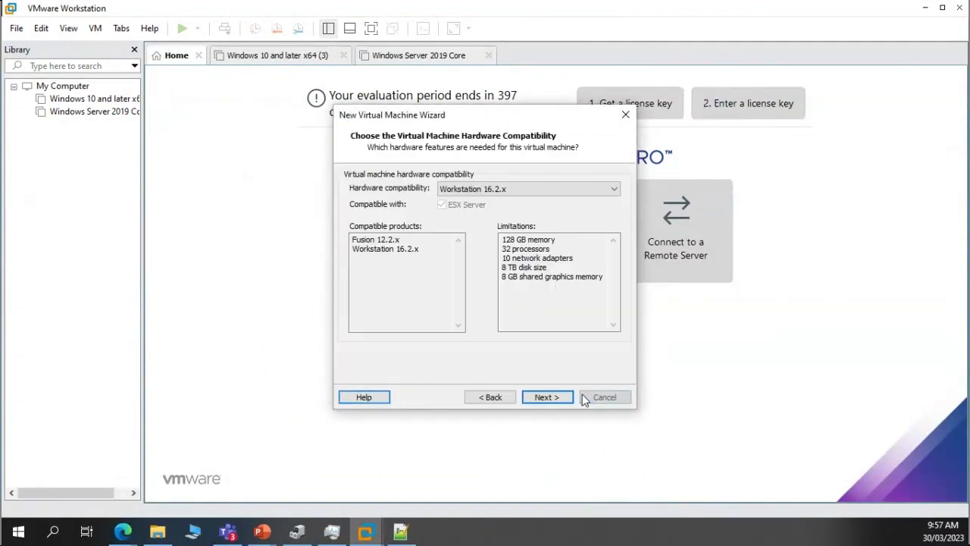
left_click(563, 396)
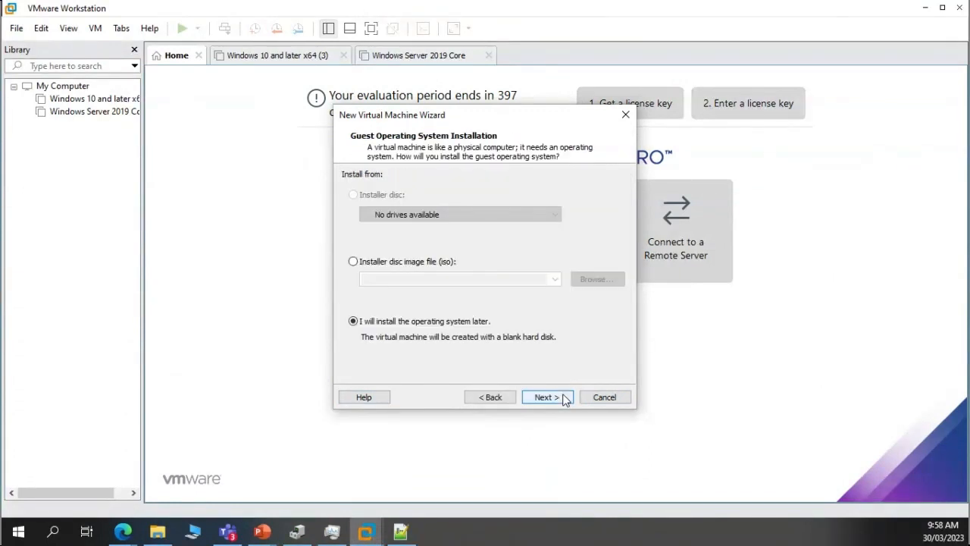
left_click(563, 399)
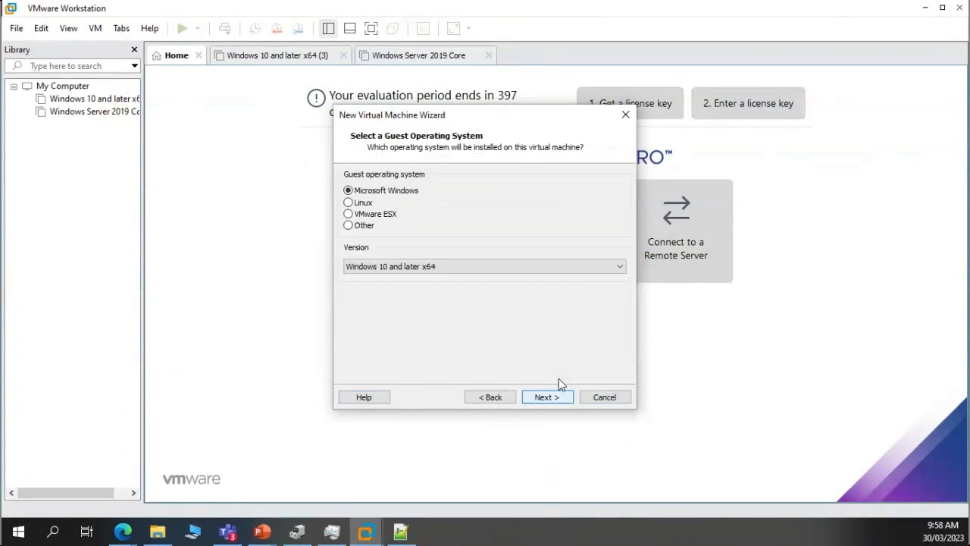
Set the guest operating system to Windows Server 2019 and name the virtual machine Windows Server 2019test
left_click(478, 266)
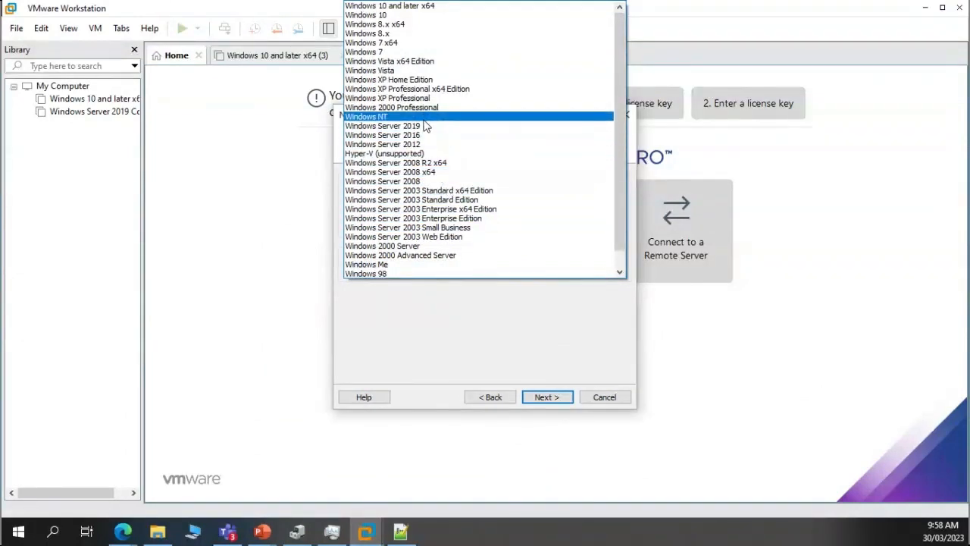
left_click(395, 126)
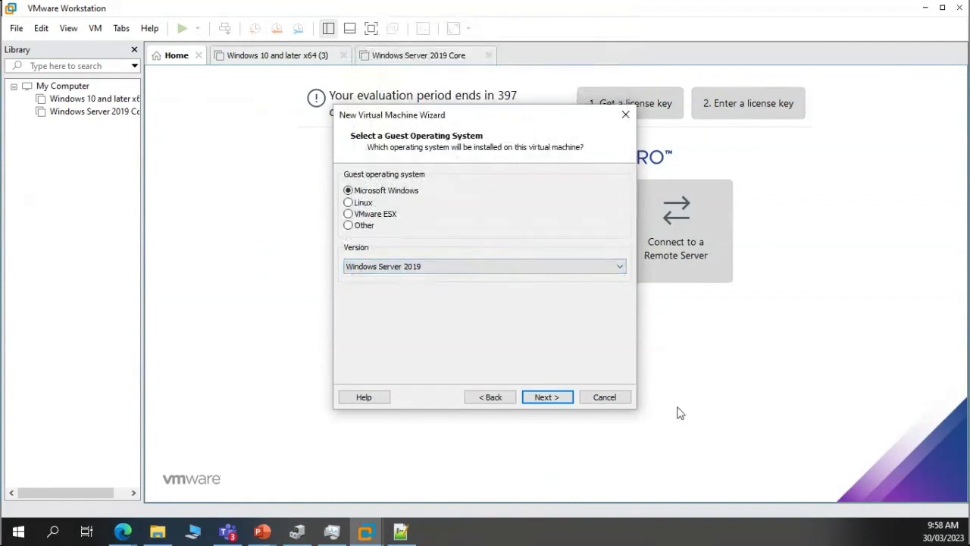
left_click(560, 403)
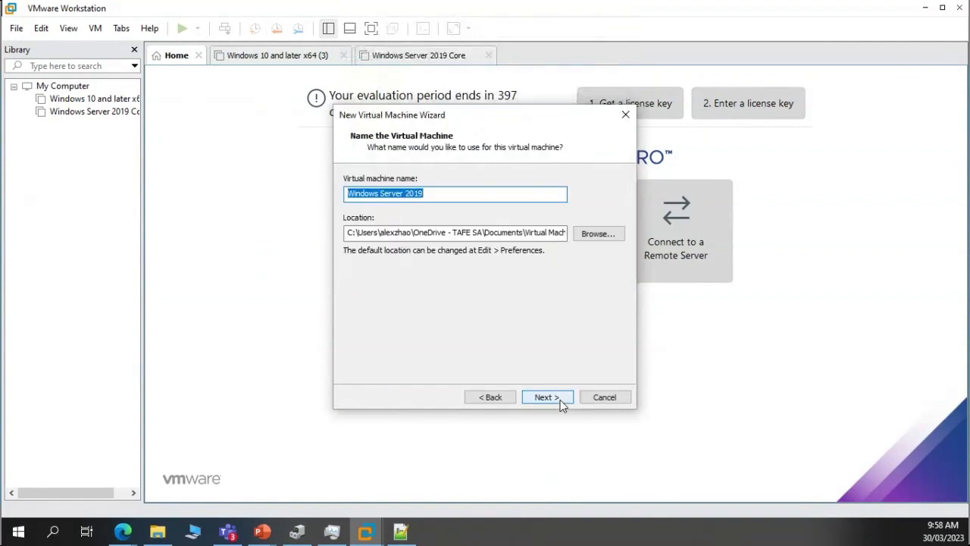
left_click(456, 193)
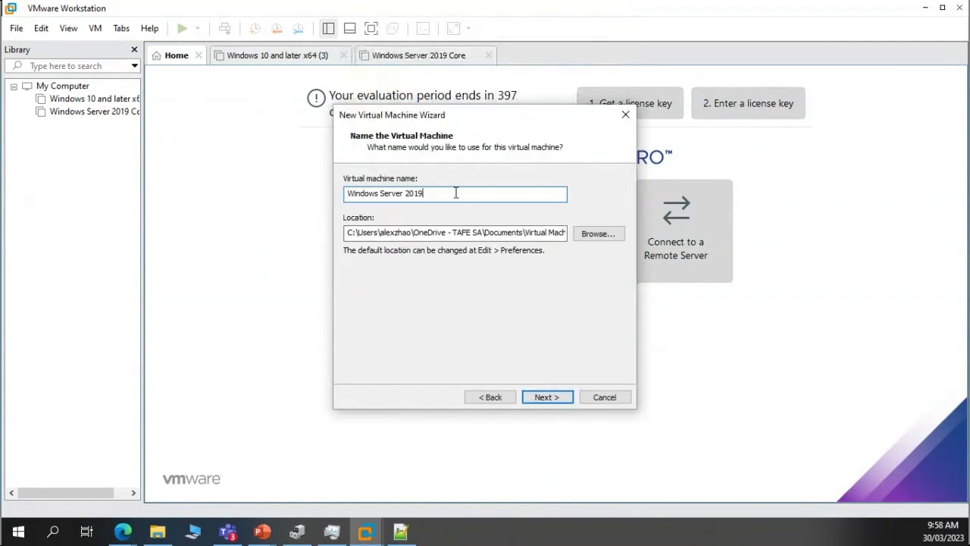
type("test")
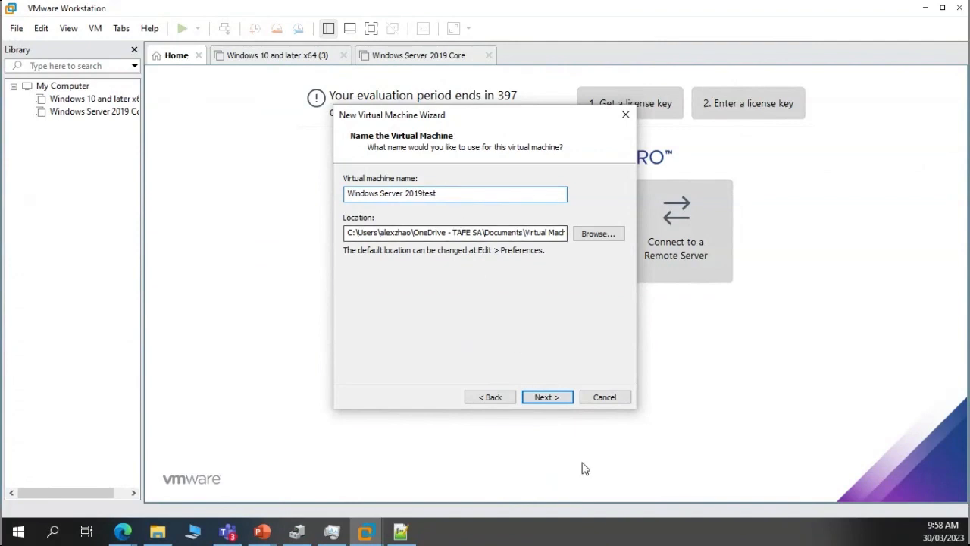
left_click(554, 403)
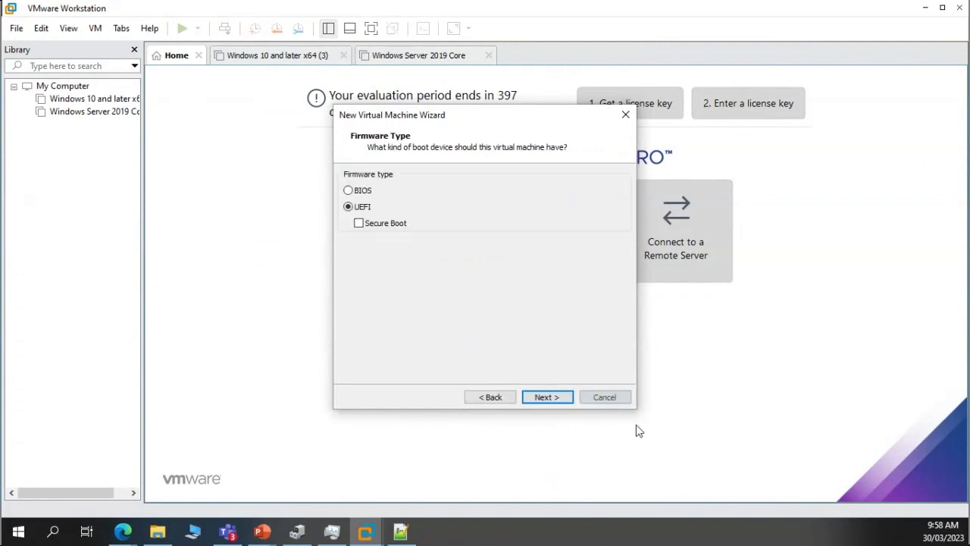
Accept the default hardware settings: UEFI firmware, processors, 2048 MB memory, network, LSI Logic SAS controller and NVMe disk type
left_click(552, 400)
left_click(564, 397)
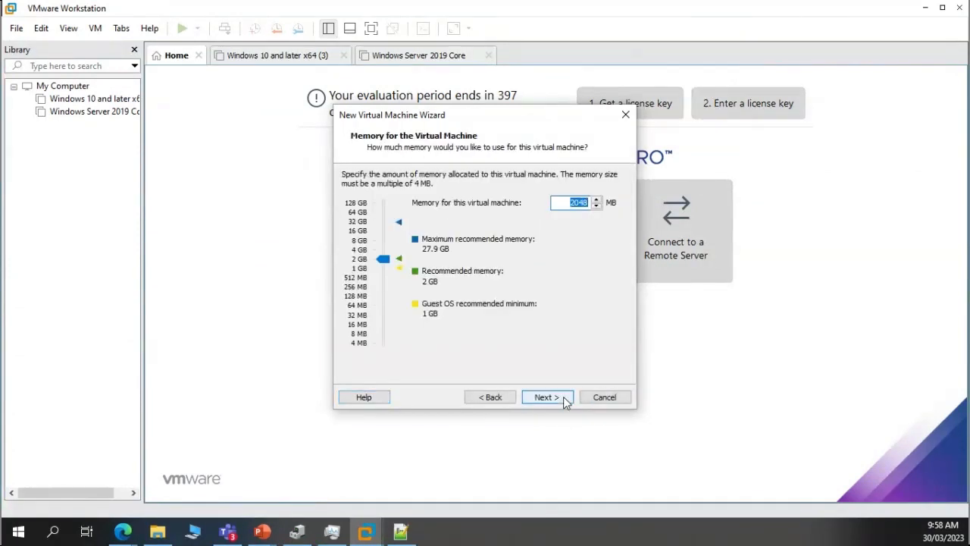
left_click(563, 397)
left_click(563, 396)
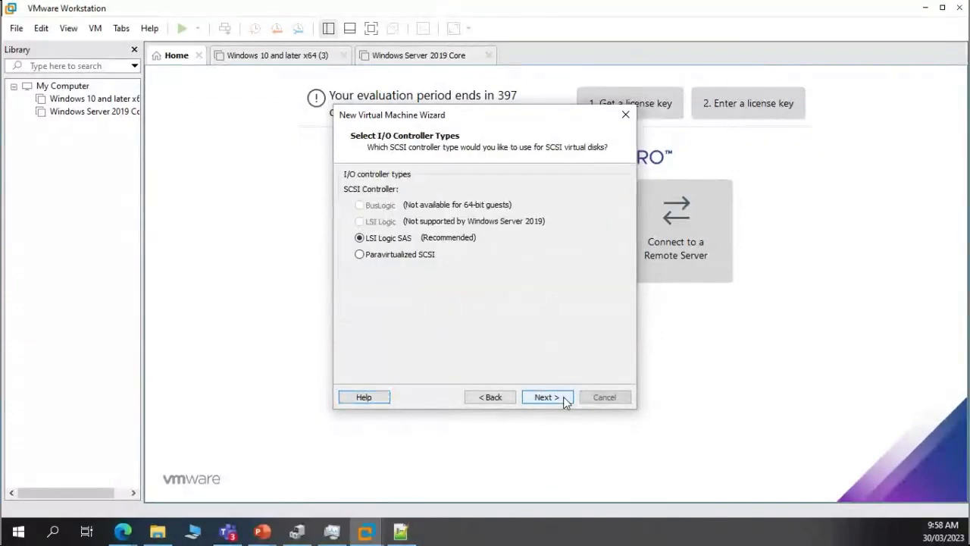
left_click(564, 396)
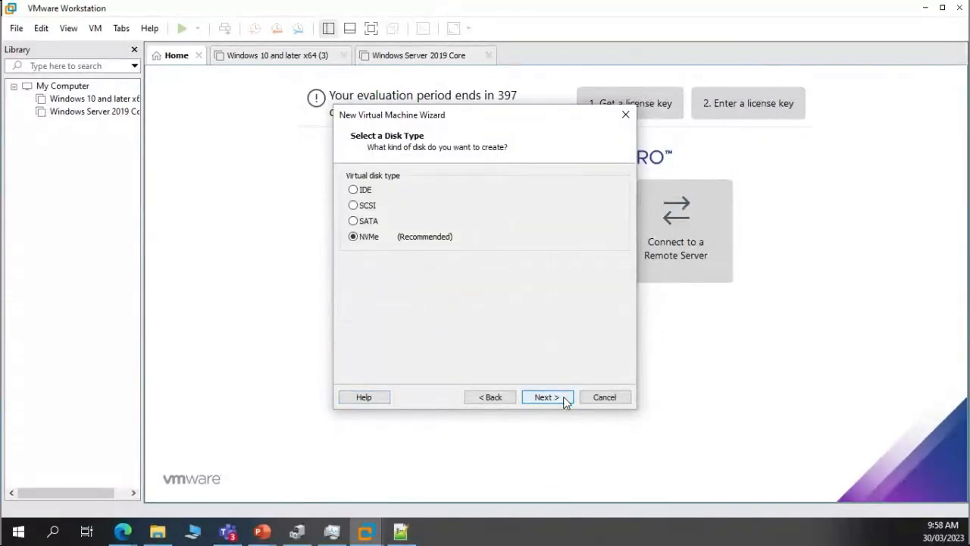
left_click(563, 396)
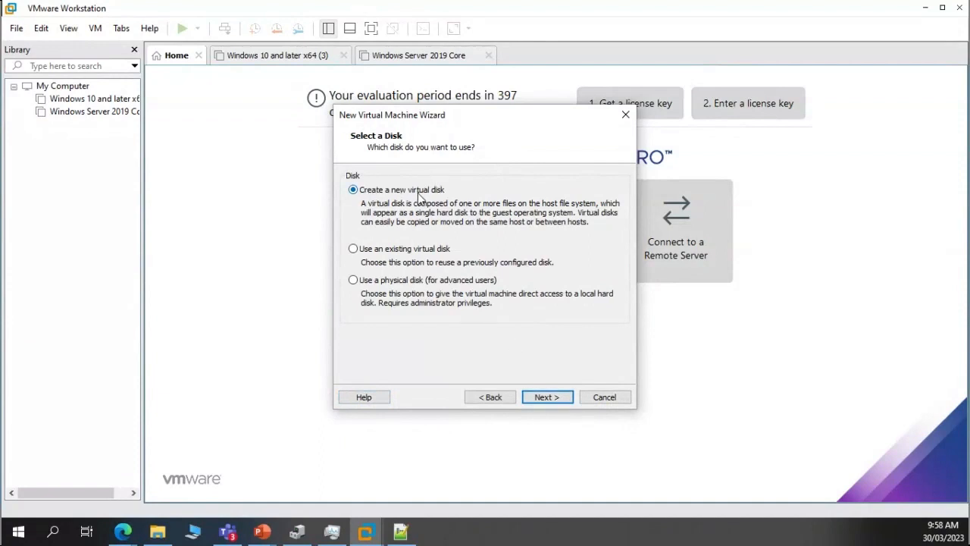
Choose to use an existing virtual disk and select Windows Server 2019 Core.vmdk from the Windows Server 2019 Core folder
left_click(385, 255)
left_click(549, 398)
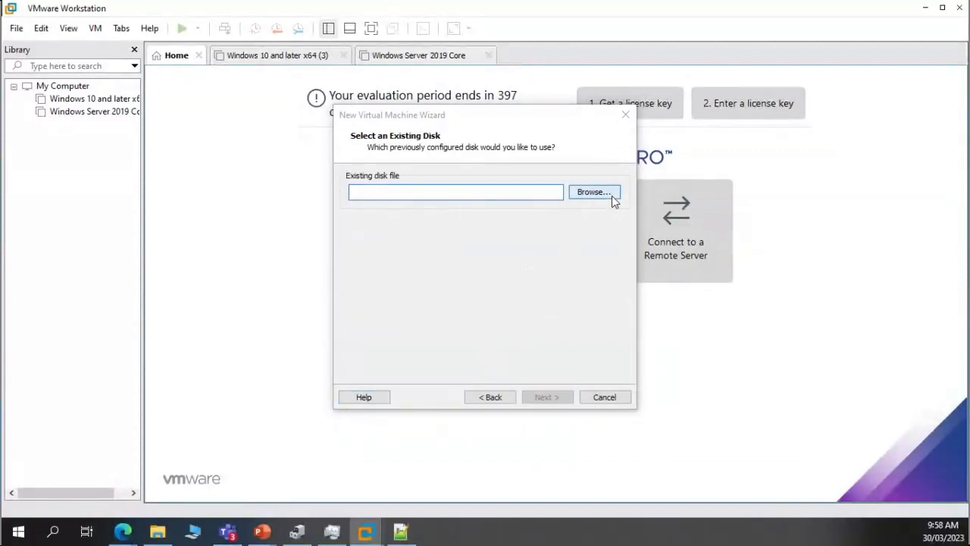
left_click(612, 196)
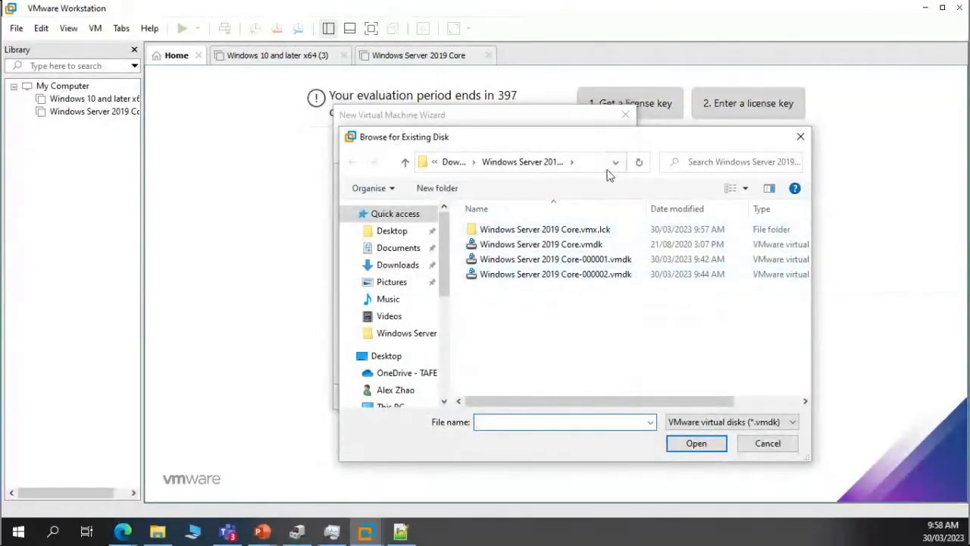
left_click(434, 162)
left_click(474, 162)
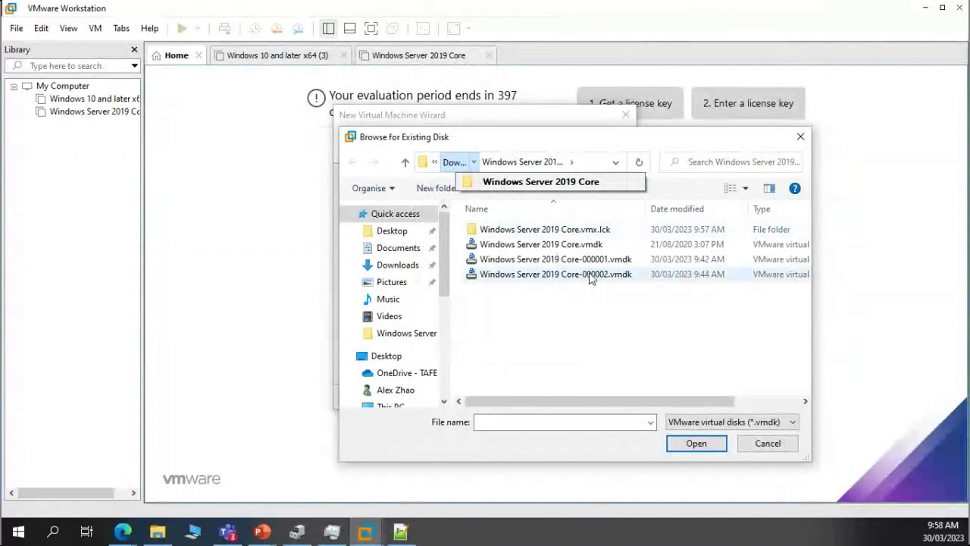
left_click(580, 246)
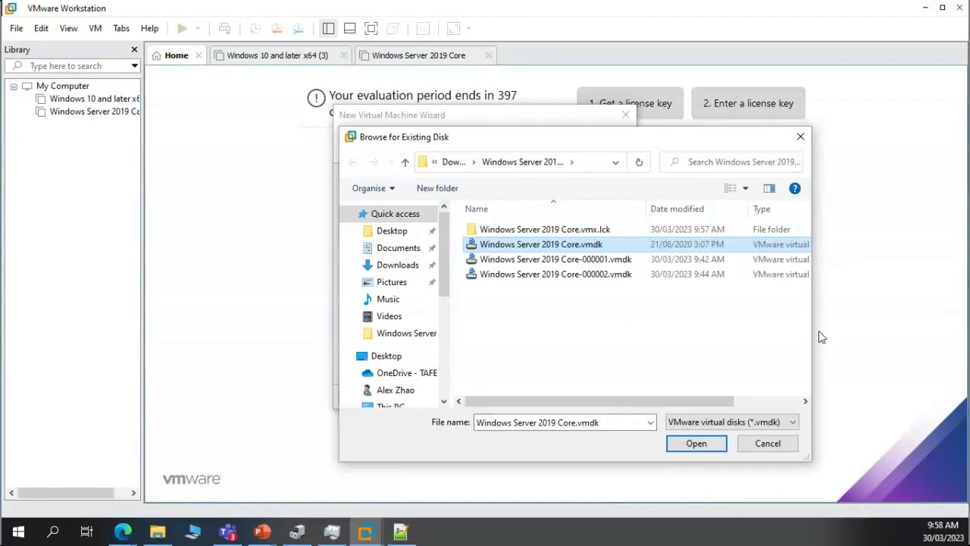
left_click(698, 444)
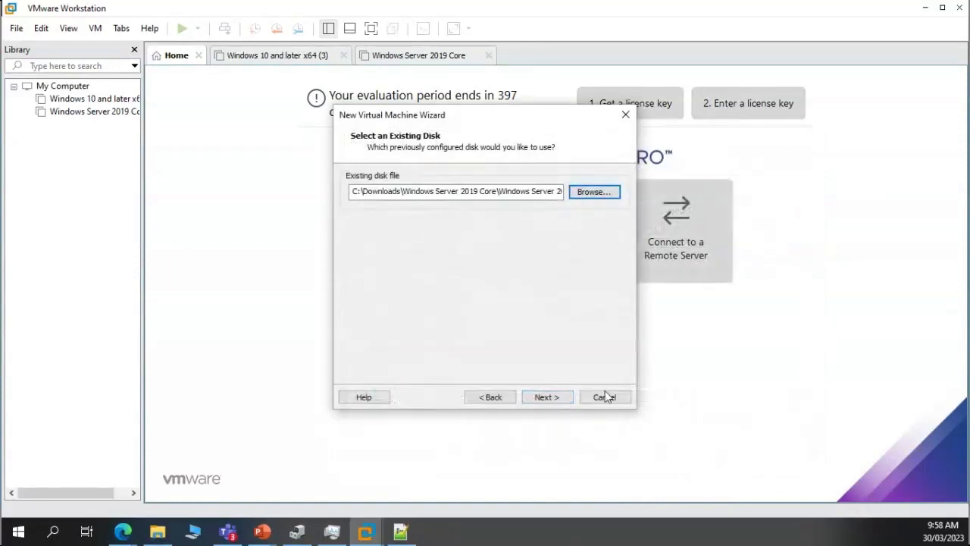
Keep the existing disk format and finish creating the virtual machine
left_click(552, 396)
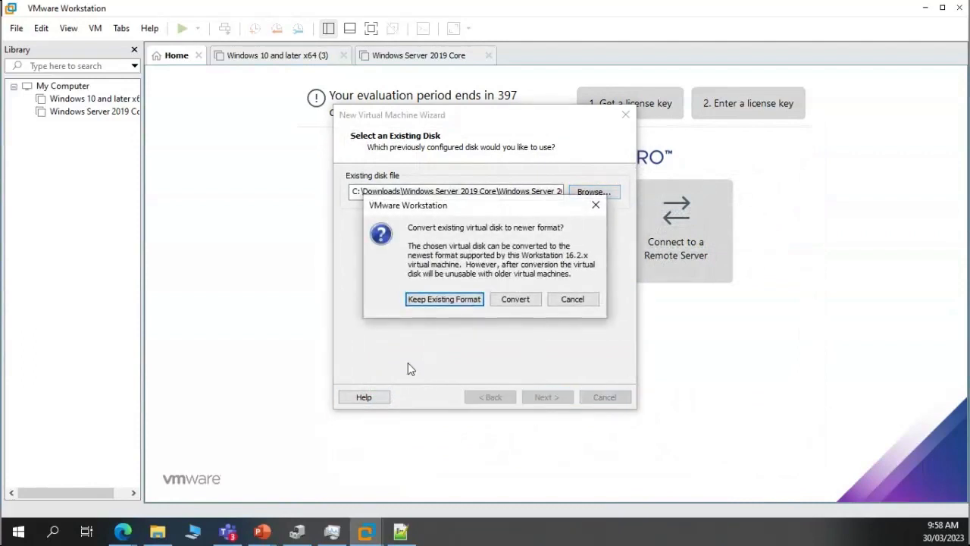
left_click(445, 308)
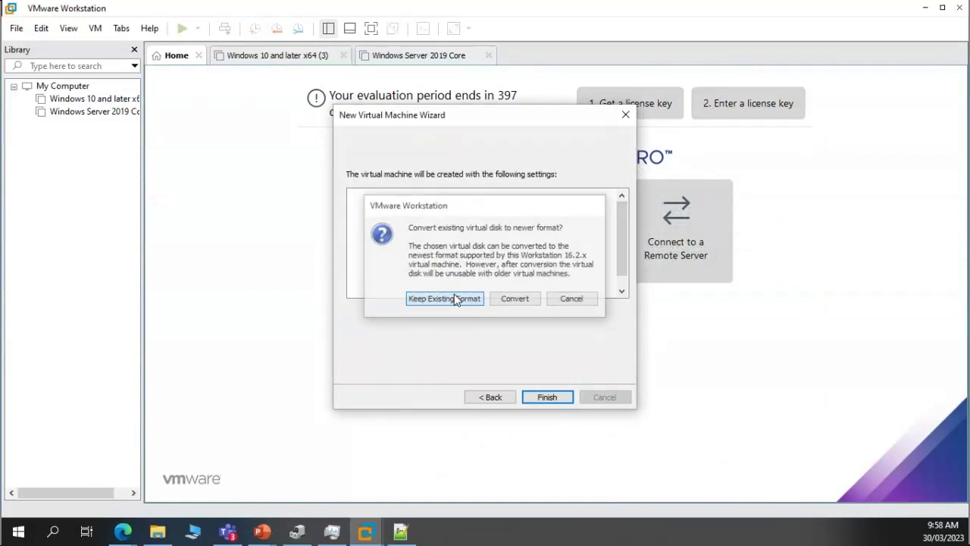
left_click(544, 395)
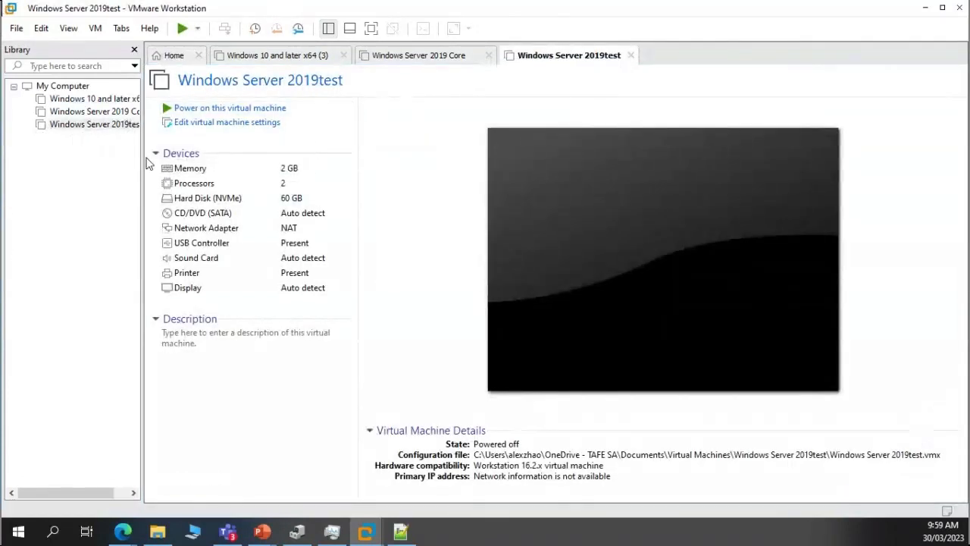
Widen the library, power on Windows Server 2019test, agree to connect the sata0:1 device at every power-on, and dismiss the installation hint
left_click_drag(142, 170, 238, 171)
left_click(106, 125)
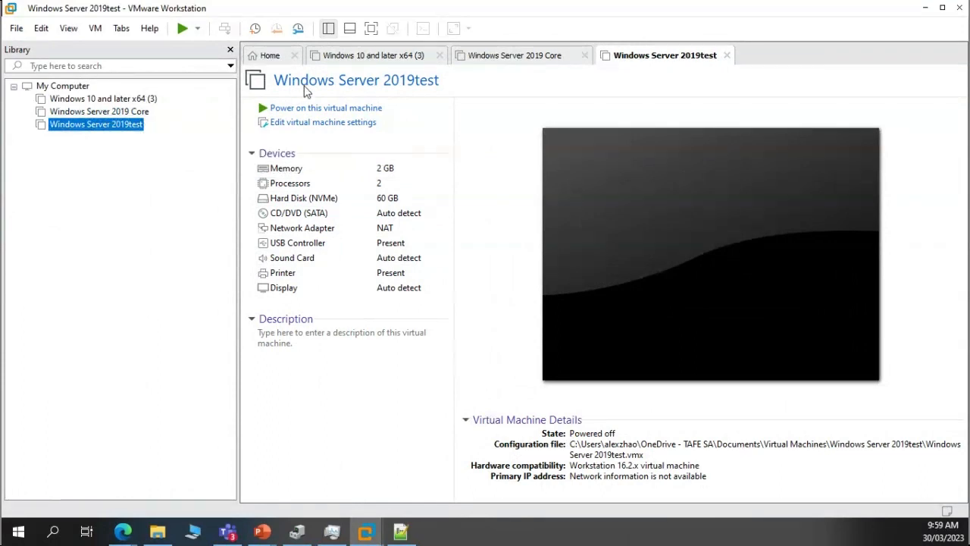
left_click(312, 110)
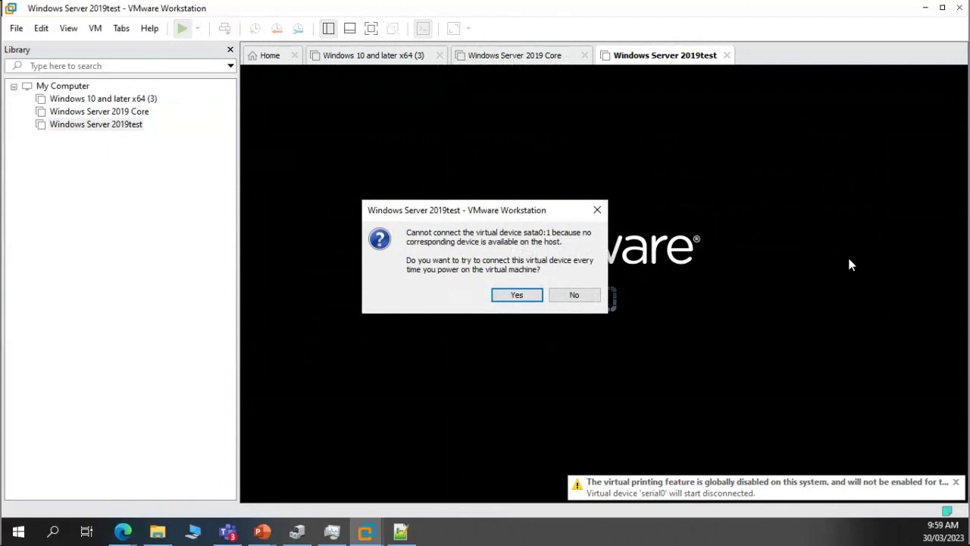
key("Return")
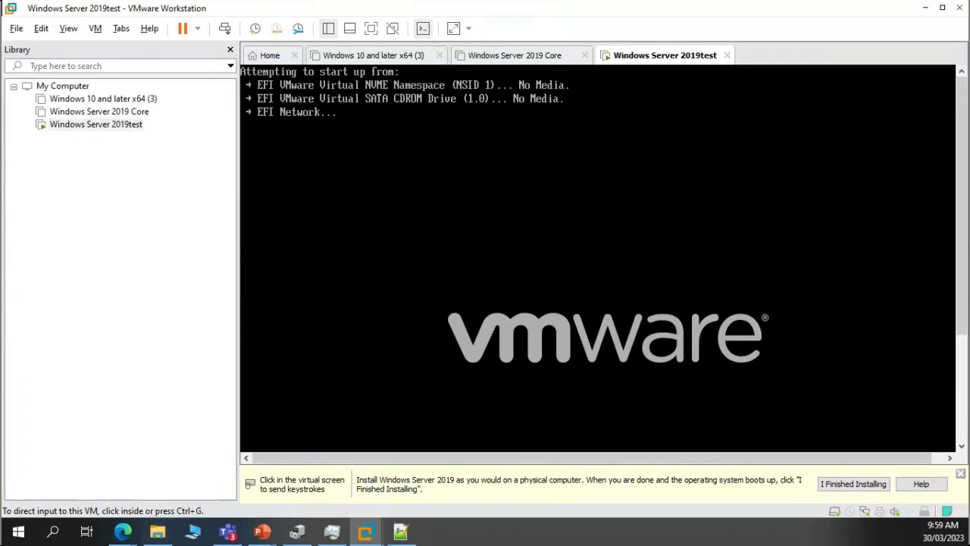
left_click(962, 475)
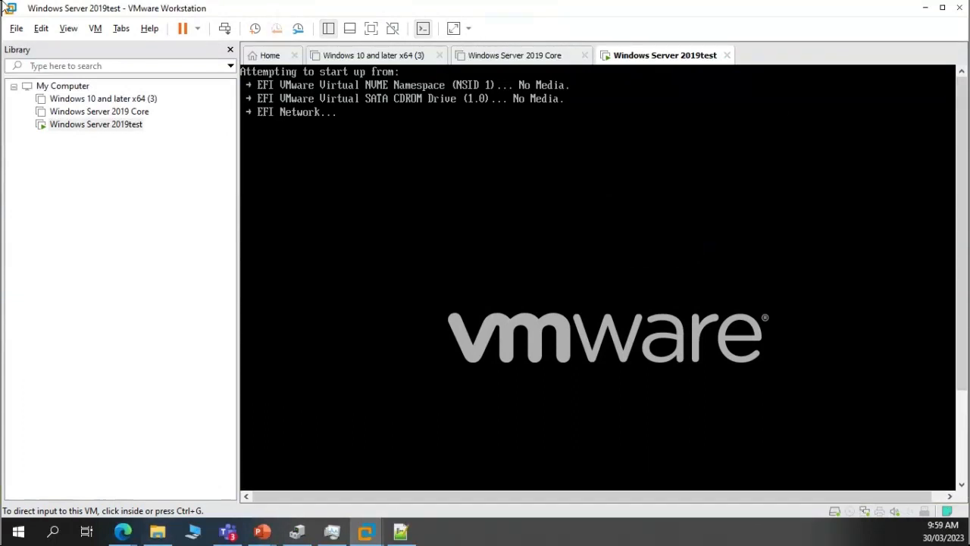
Remove the Windows Server 2019 Core virtual machine from the library without deleting it from disk
left_click(122, 113)
right_click(125, 113)
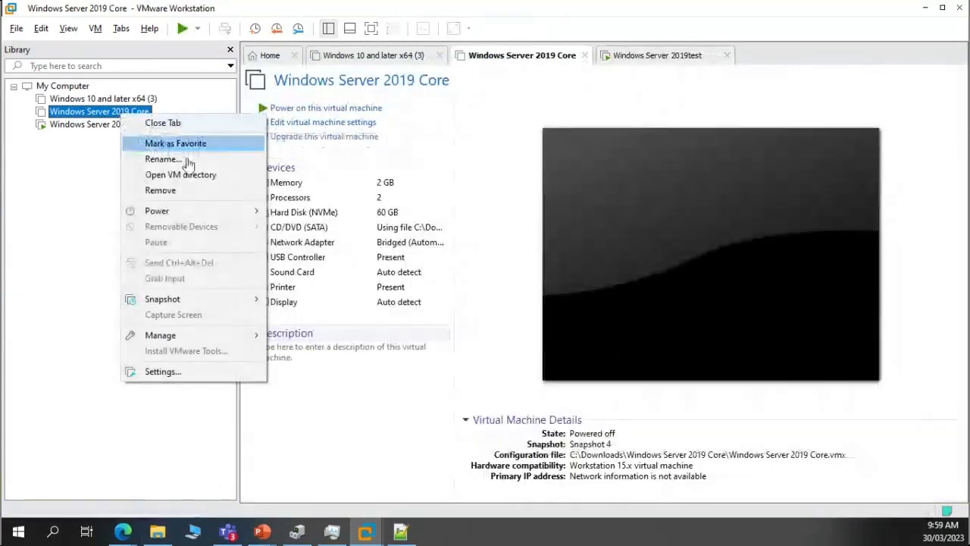
left_click(222, 196)
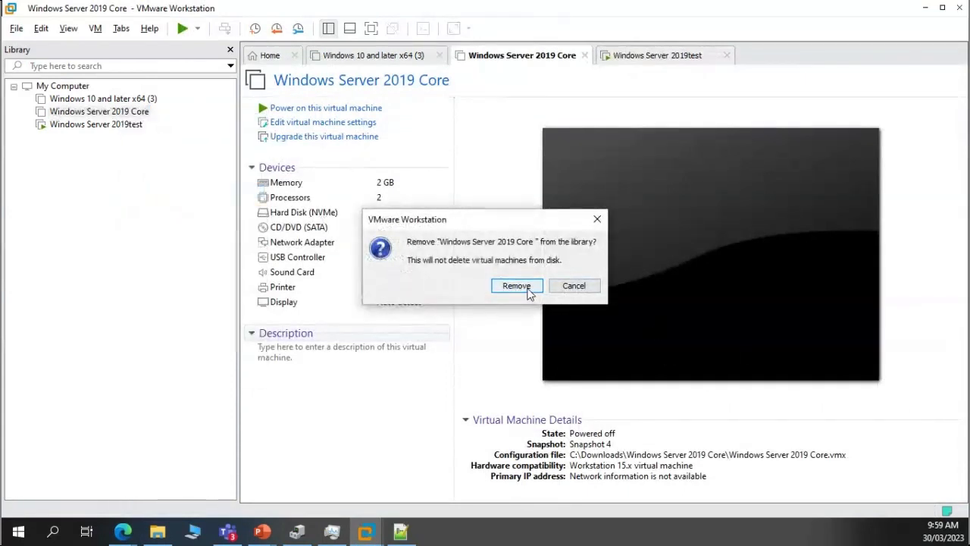
left_click(531, 290)
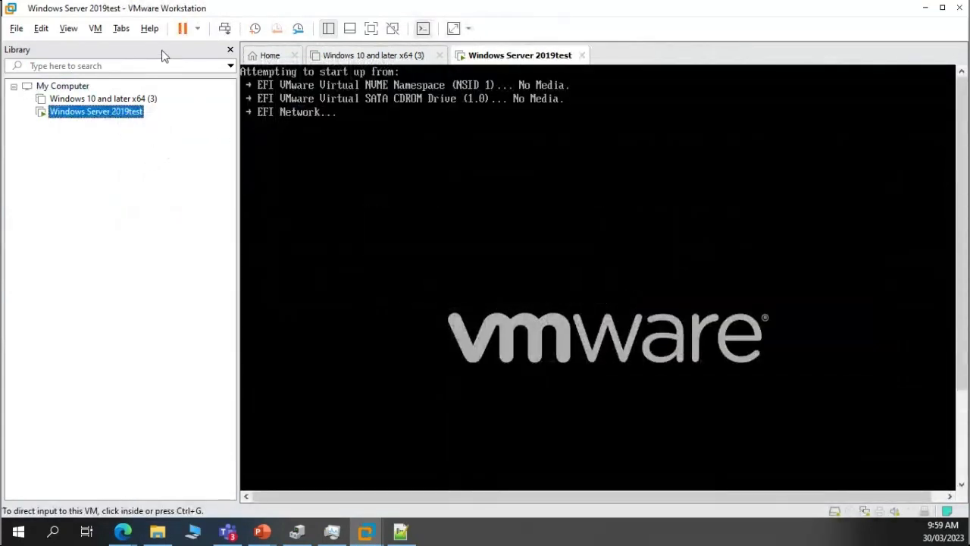
Reset the running Windows Server 2019test virtual machine
left_click(198, 29)
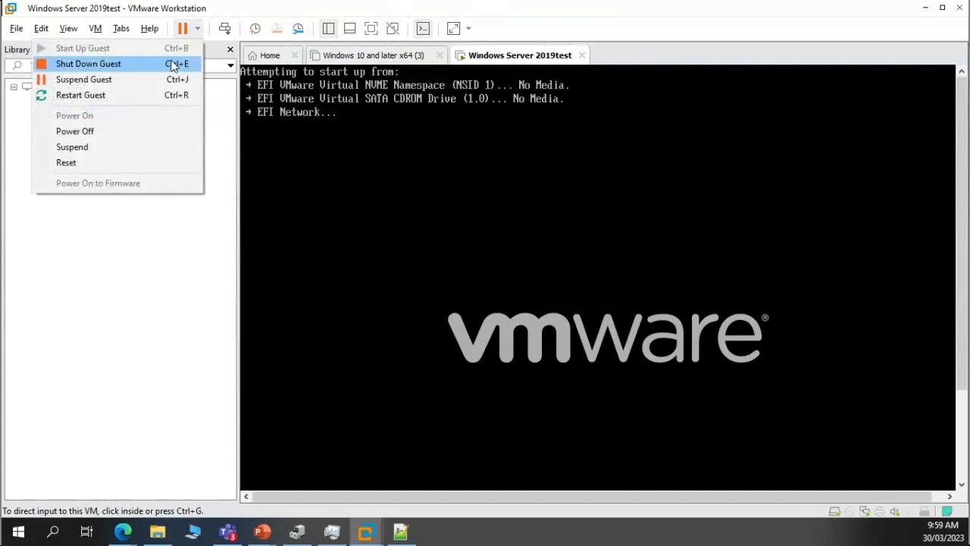
left_click(110, 163)
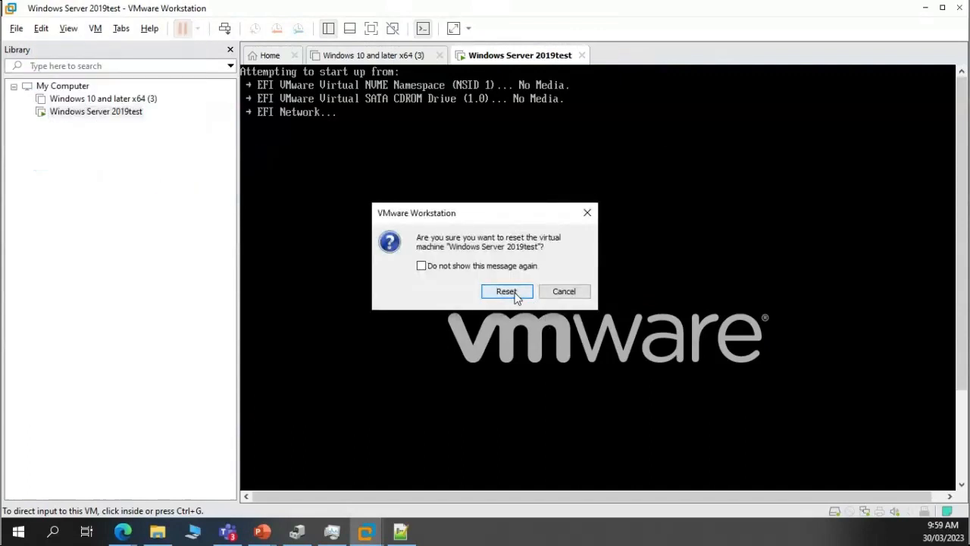
left_click(505, 289)
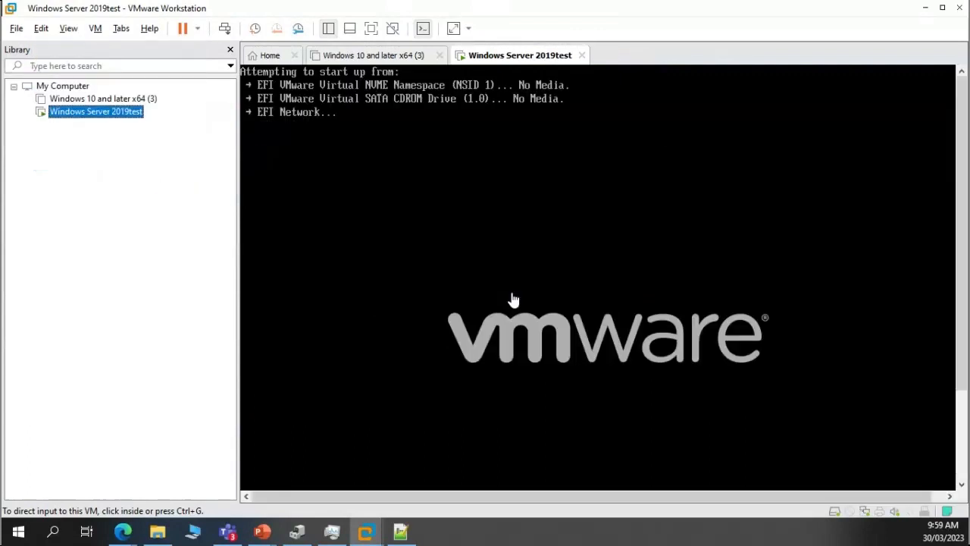
Power off the Windows Server 2019test virtual machine
right_click(47, 113)
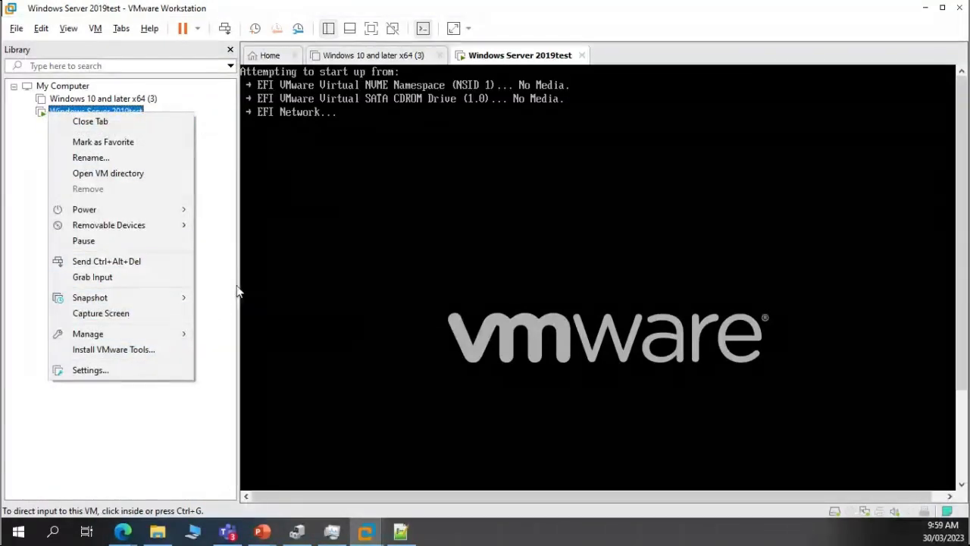
left_click(223, 342)
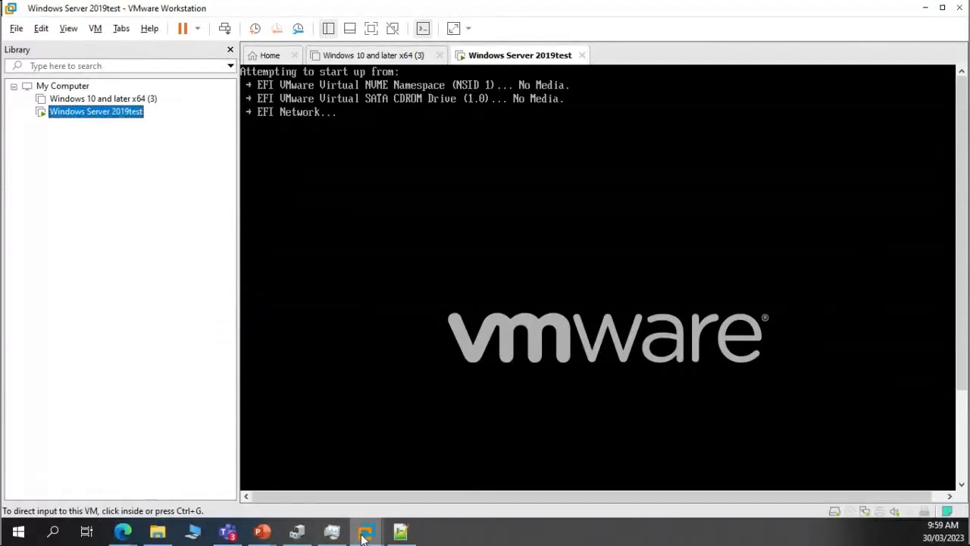
mouse_move(369, 534)
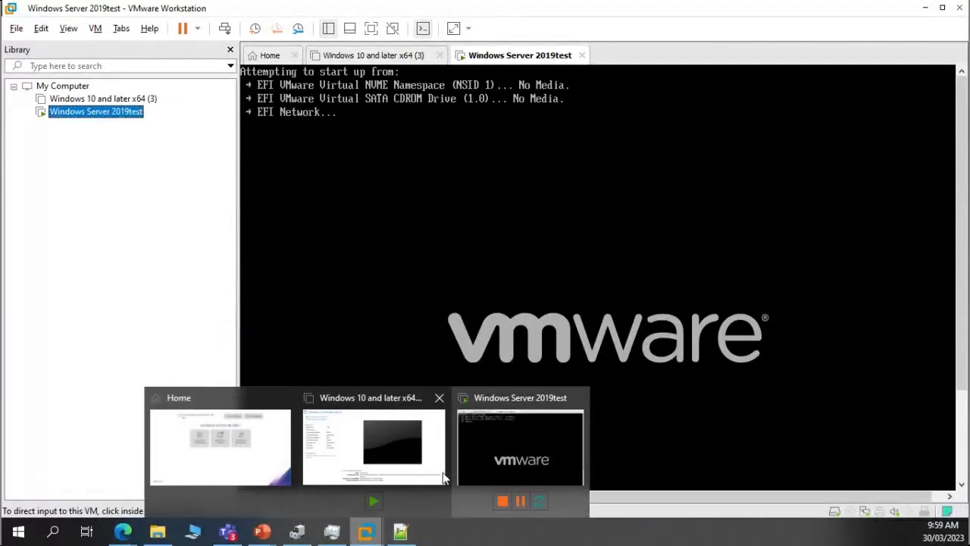
left_click(196, 30)
left_click(144, 135)
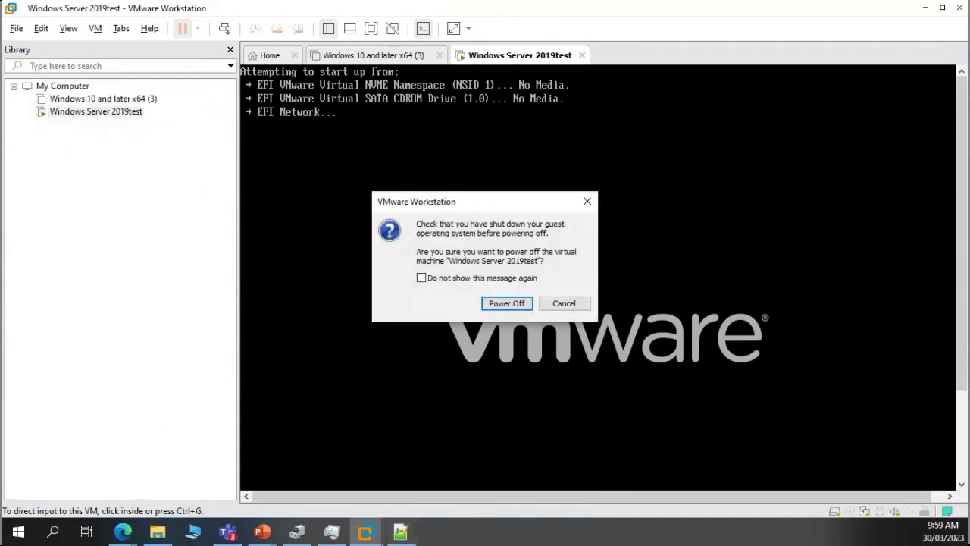
left_click(506, 303)
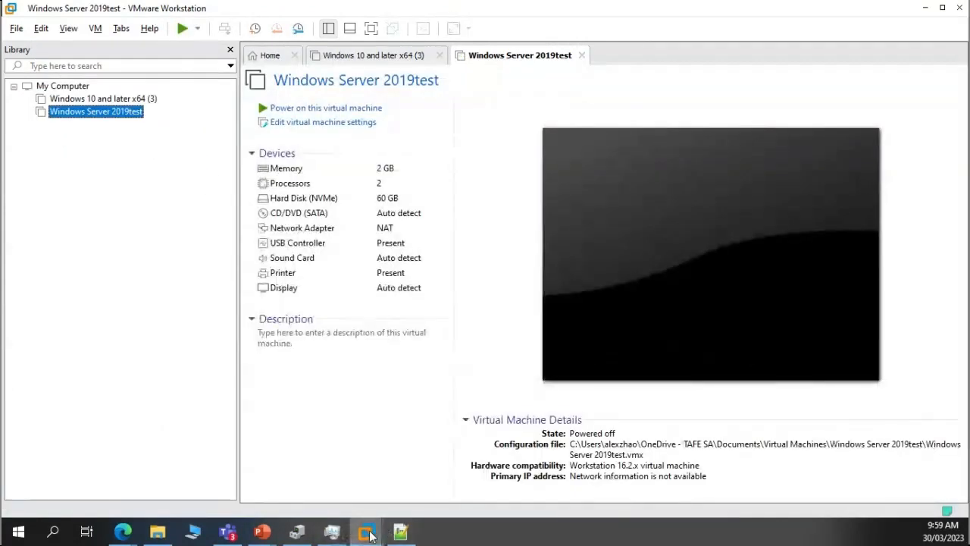
Switch to File Explorer and select Windows Server 2019 Core.vmdk in the Windows Server 2019 Core folder
left_click(158, 531)
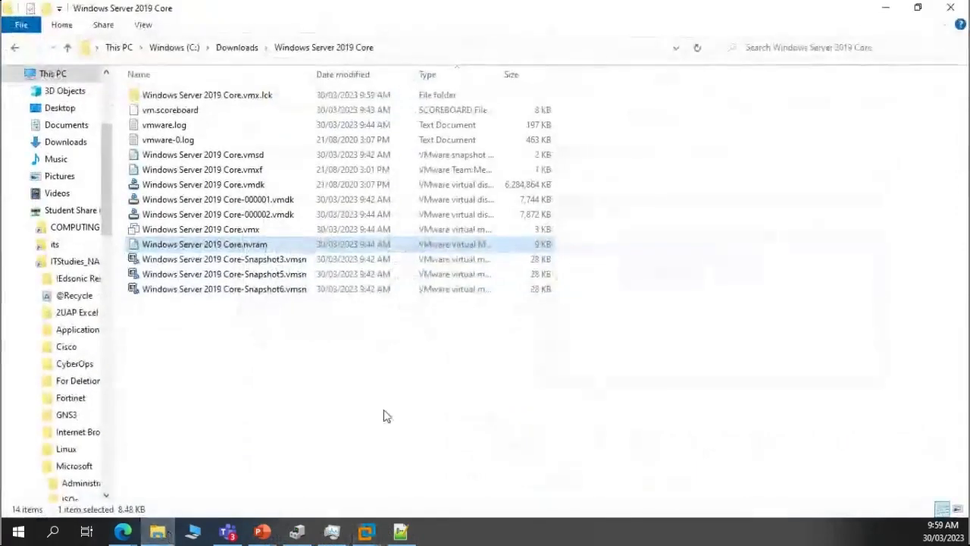
left_click(264, 185)
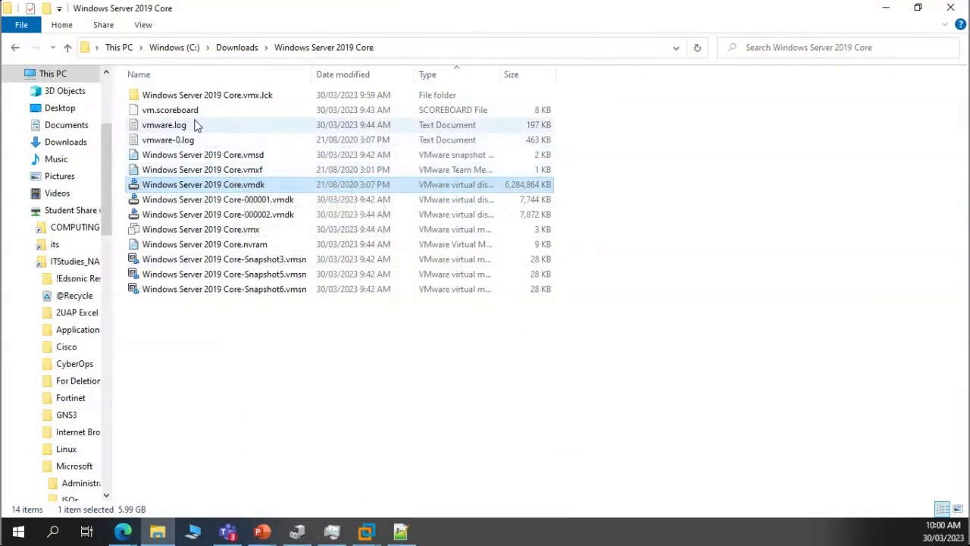
Open Windows Server 2019 Core.vmx in VMware Workstation and select that virtual machine in the library
left_click(234, 232)
double_click(233, 231)
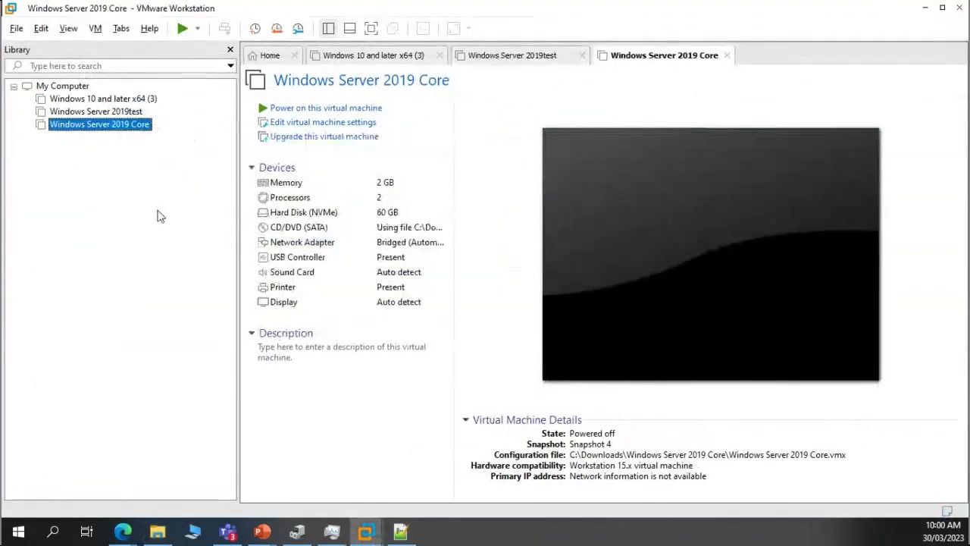
left_click(113, 113)
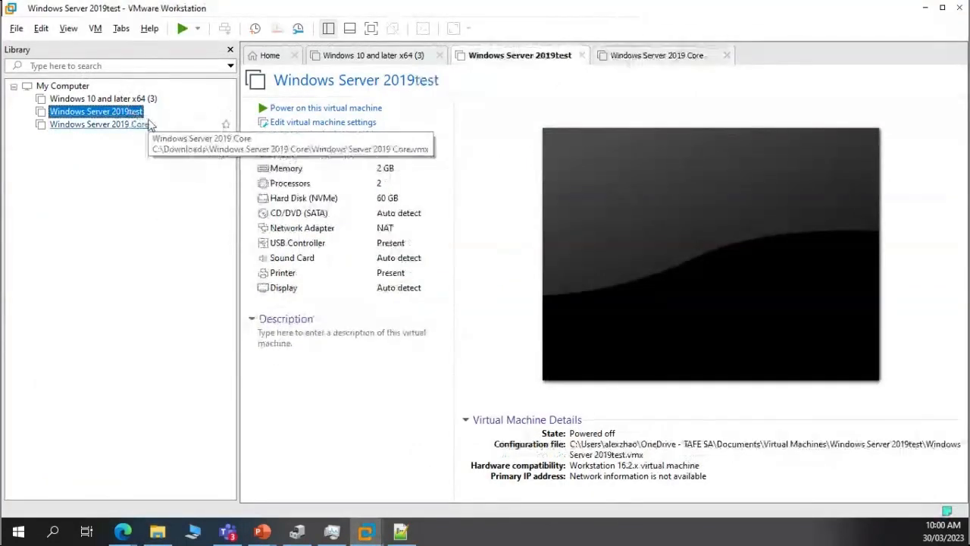
left_click(108, 127)
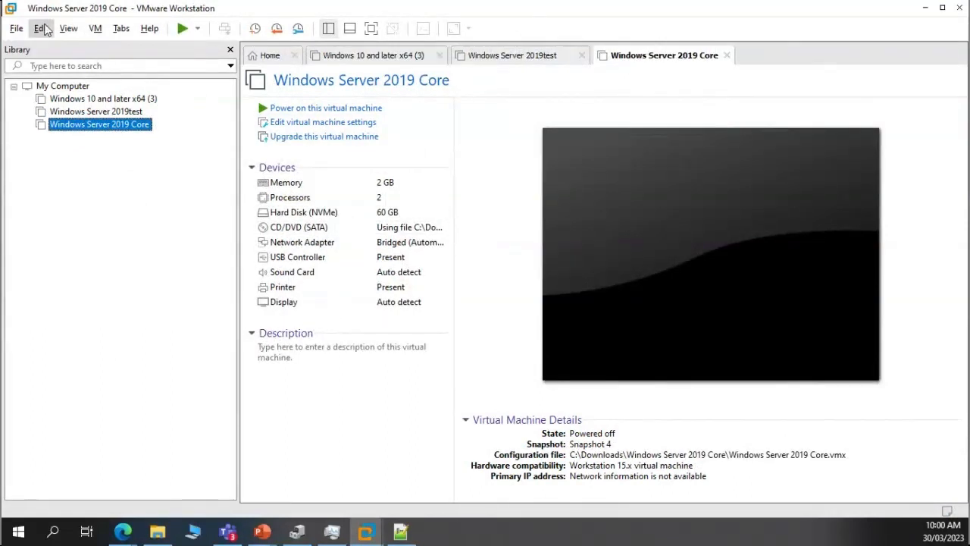
Open the Snapshot Manager for Windows Server 2019 Core and delete Snapshot 4
left_click(95, 28)
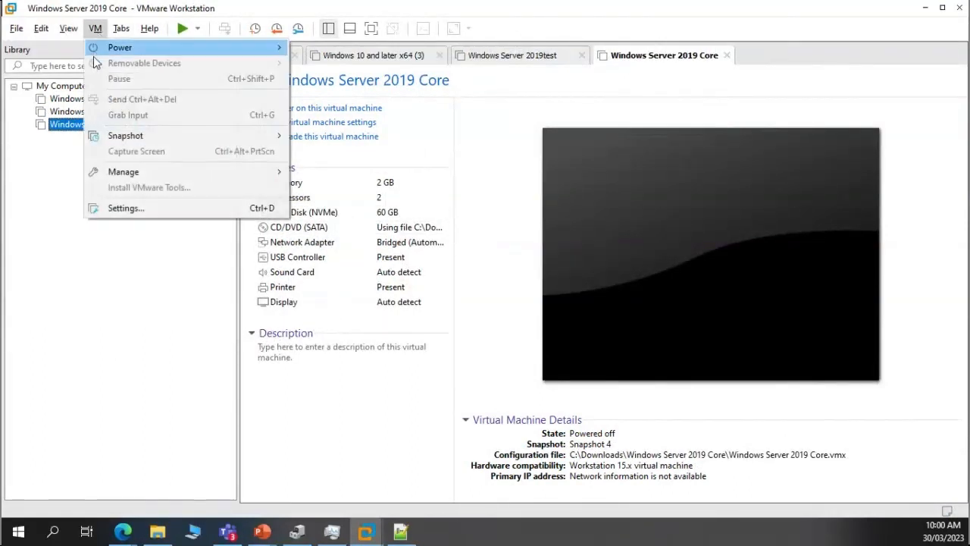
mouse_move(163, 137)
left_click(443, 171)
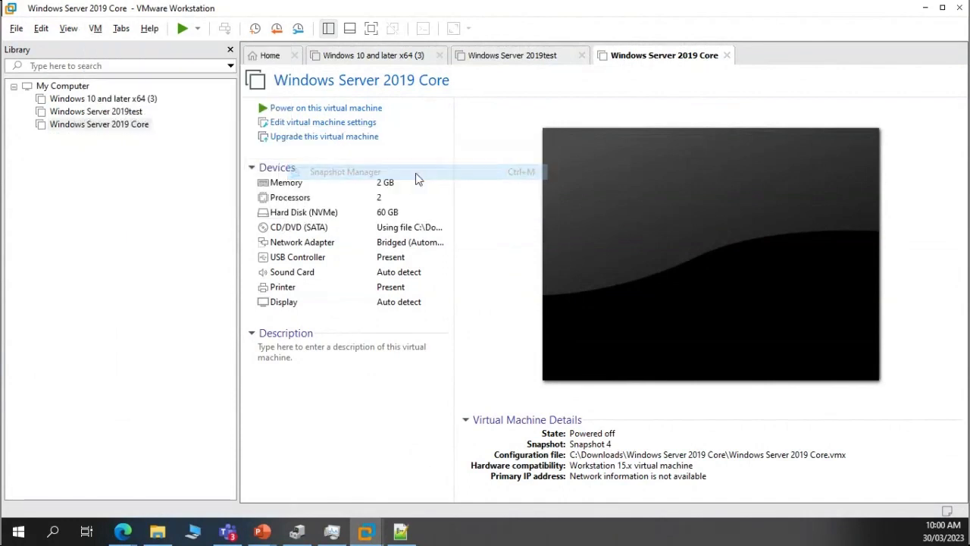
left_click(340, 207)
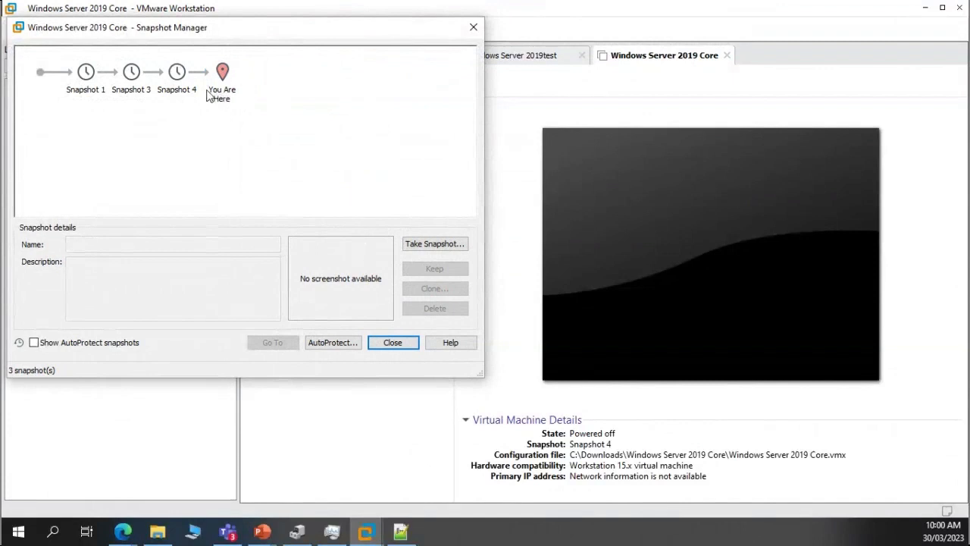
left_click(180, 82)
left_click(442, 311)
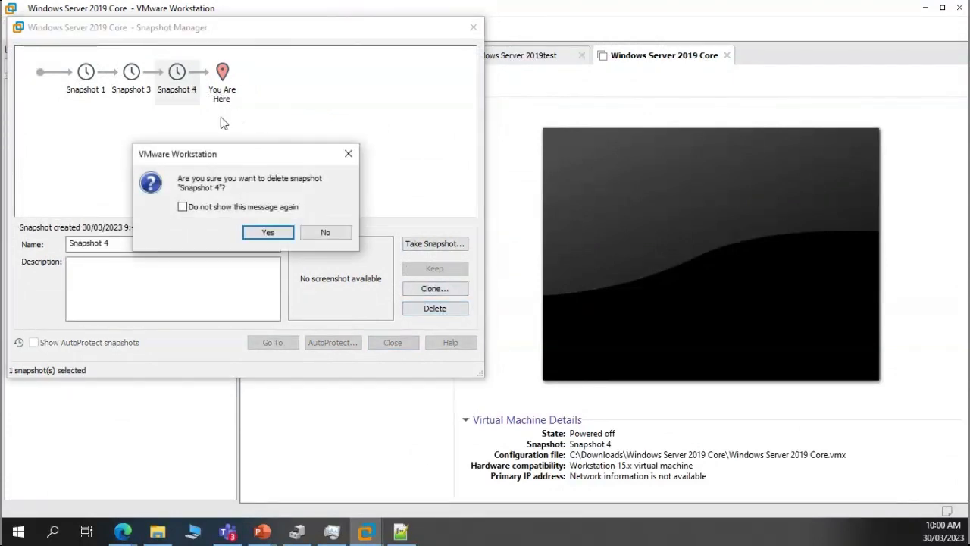
left_click(267, 232)
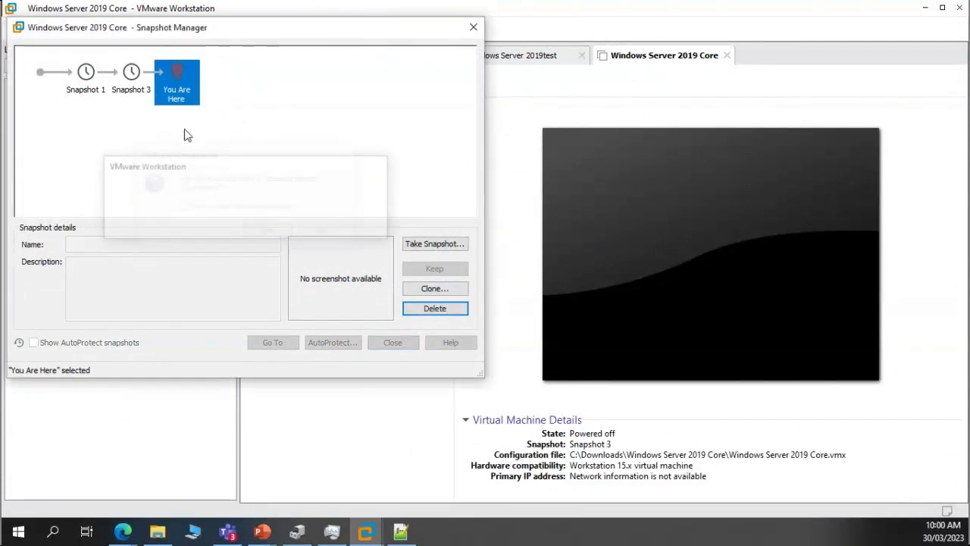
Delete Snapshot 3 and Snapshot 1 of Windows Server 2019 Core and close the Snapshot Manager
left_click(127, 86)
left_click(444, 309)
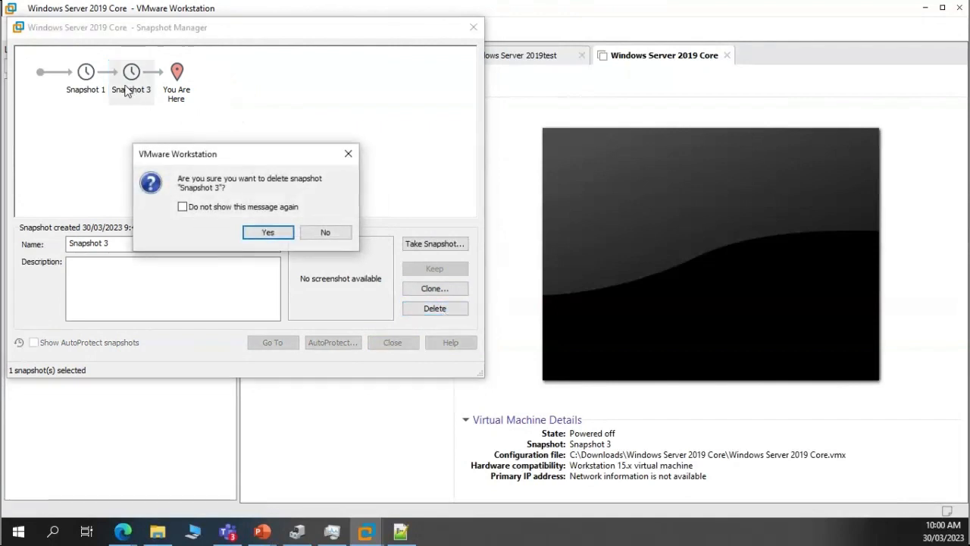
left_click(269, 232)
left_click(85, 76)
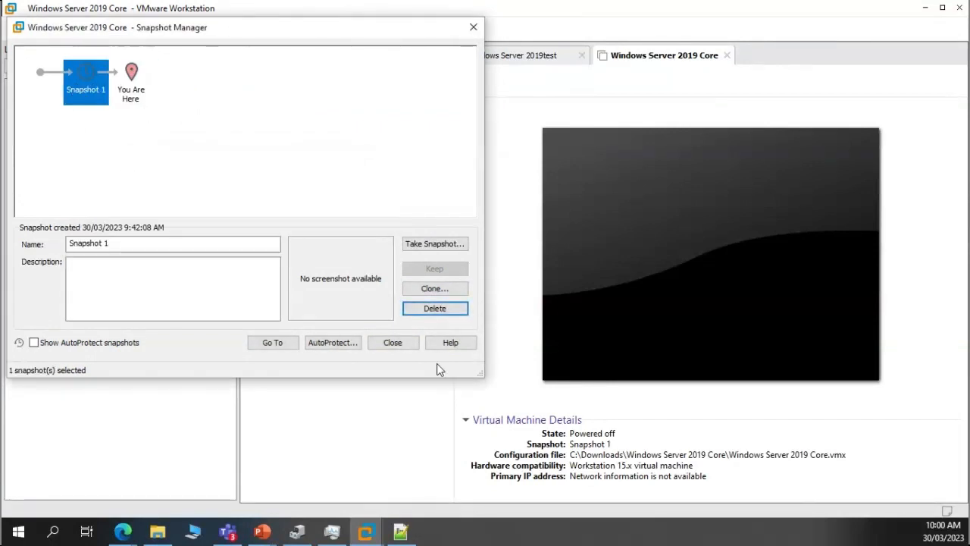
left_click(436, 308)
left_click(265, 234)
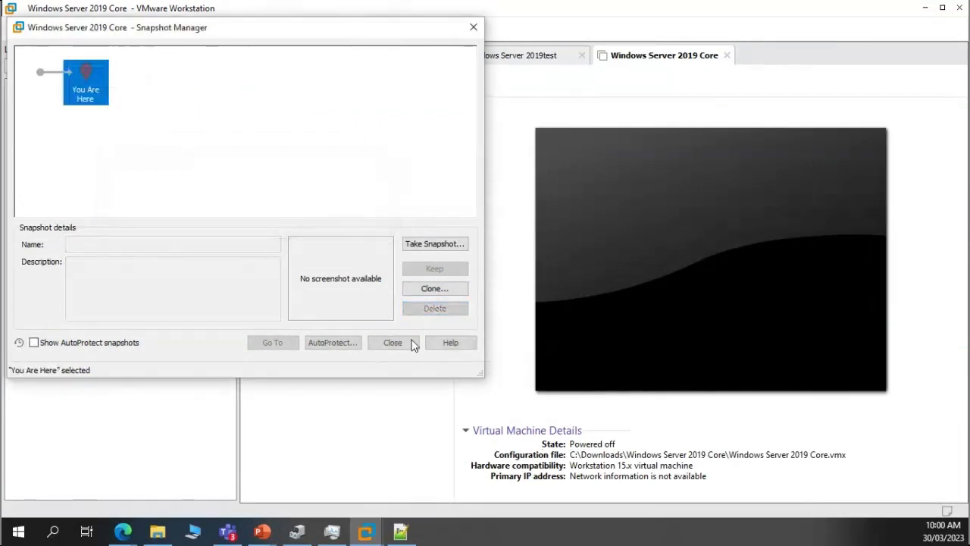
left_click(474, 25)
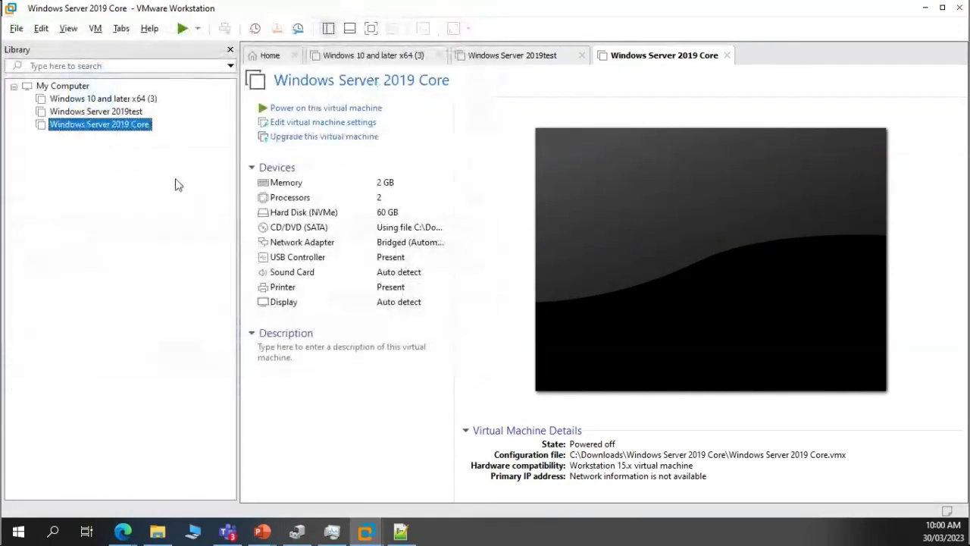
Remove the Windows Server 2019 Core virtual machine from the library
right_click(126, 129)
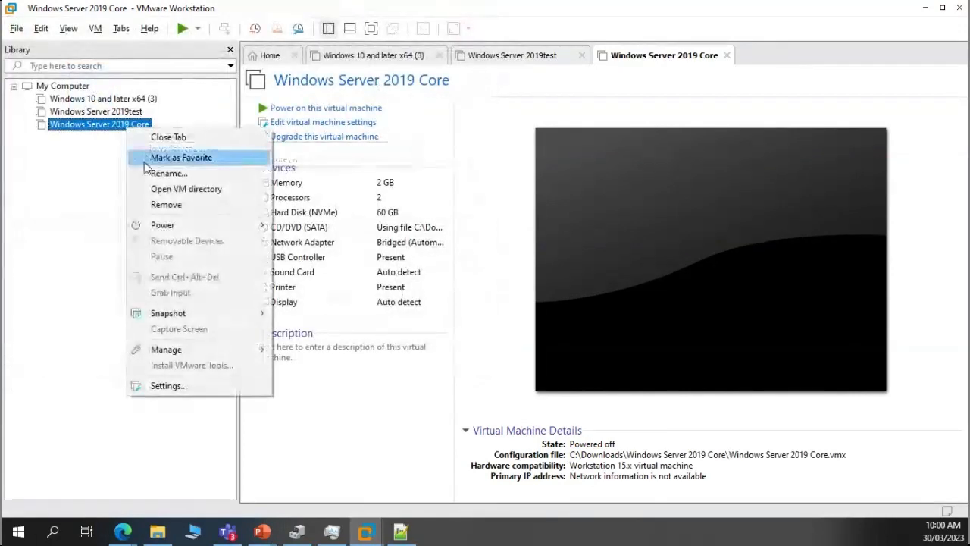
left_click(186, 205)
left_click(519, 286)
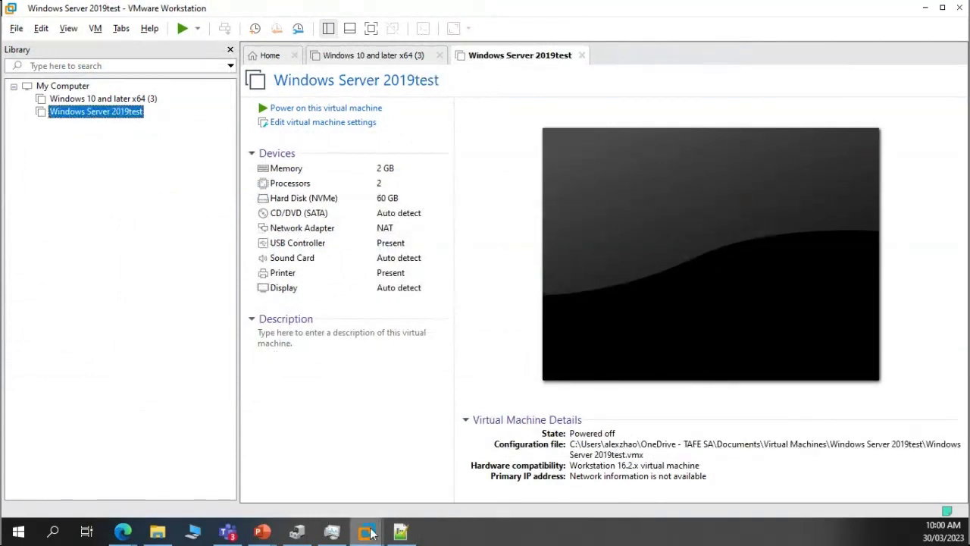
Switch to File Explorer and copy Windows Server 2019 Core.vmdk from its folder into C:\Downloads
left_click(159, 533)
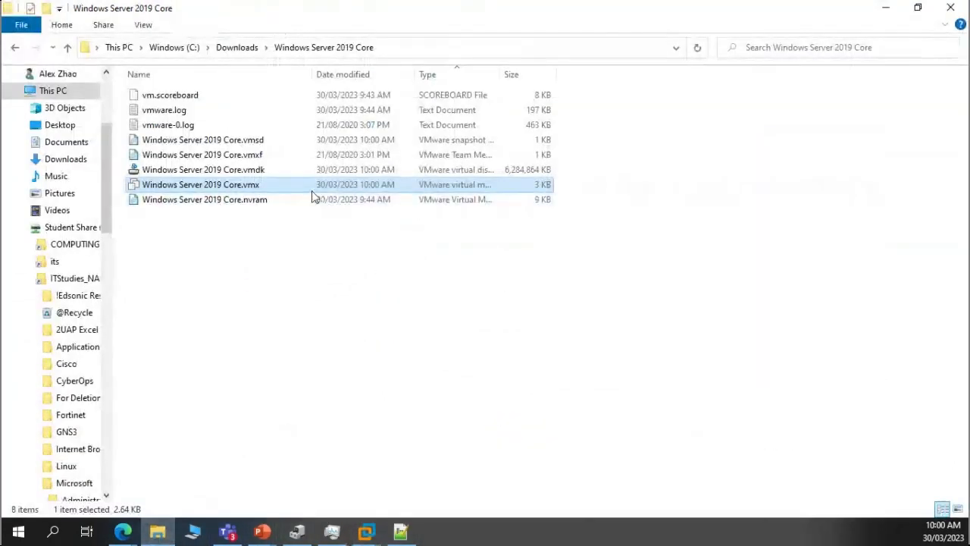
left_click(260, 172)
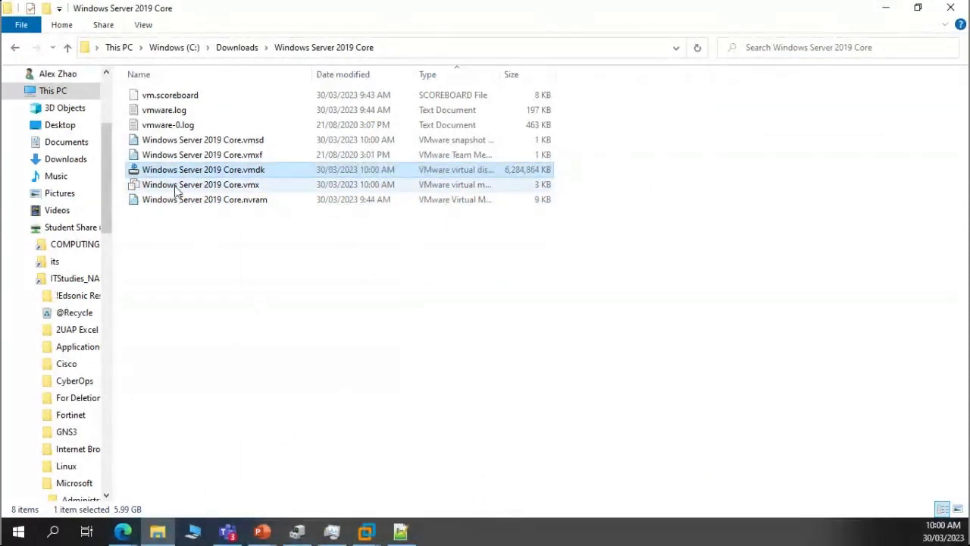
left_click(241, 49)
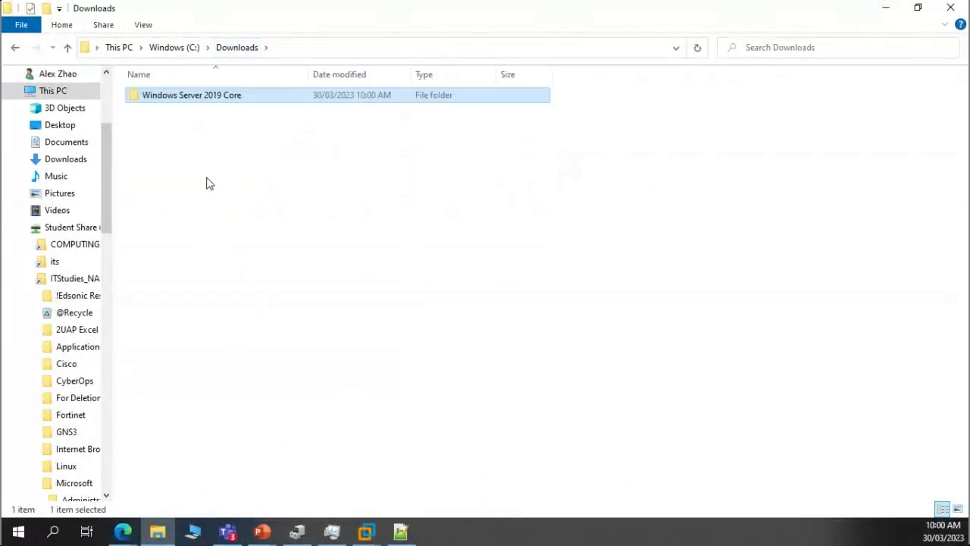
right_click(210, 162)
left_click(135, 259)
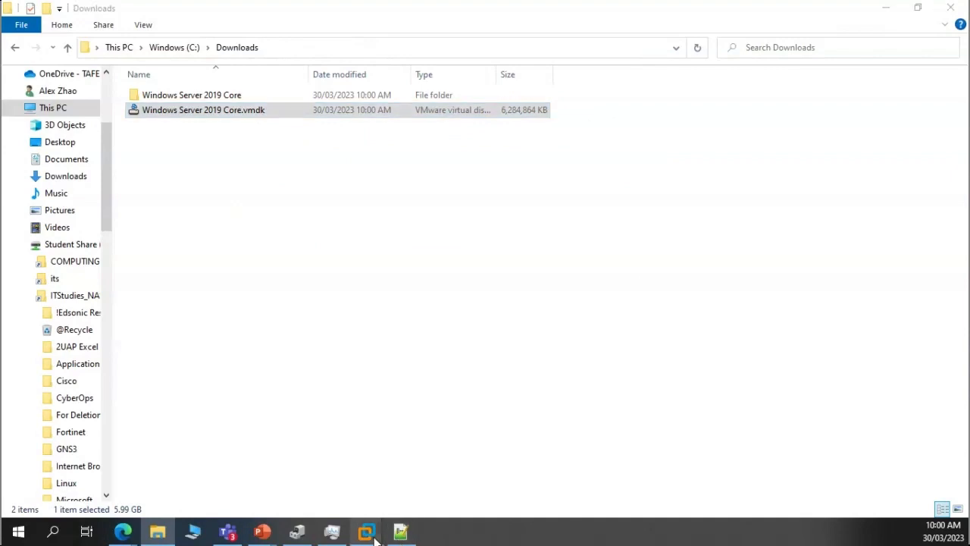
Switch to VMware Workstation and remove the NVMe hard disk in the Windows Server 2019test virtual machine settings
mouse_move(374, 537)
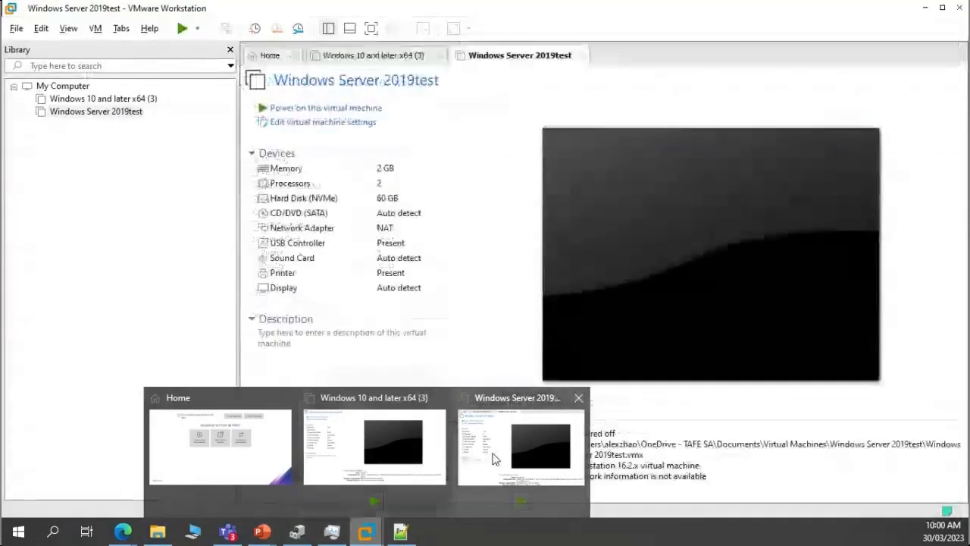
left_click(493, 455)
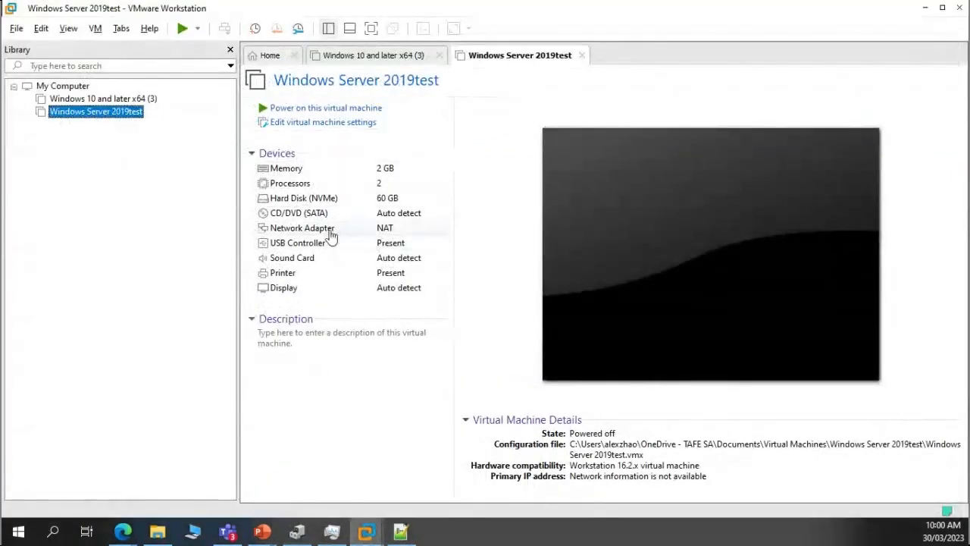
left_click(338, 126)
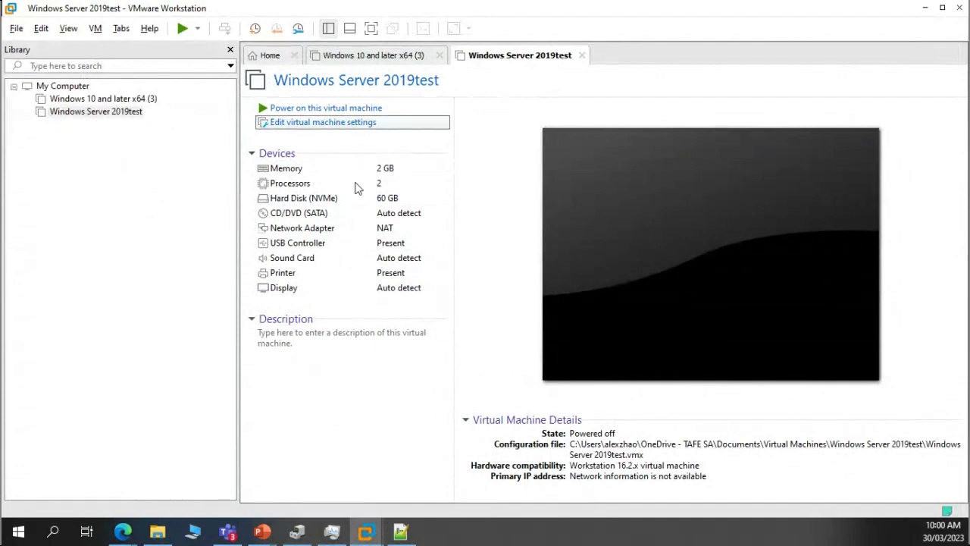
left_click(312, 98)
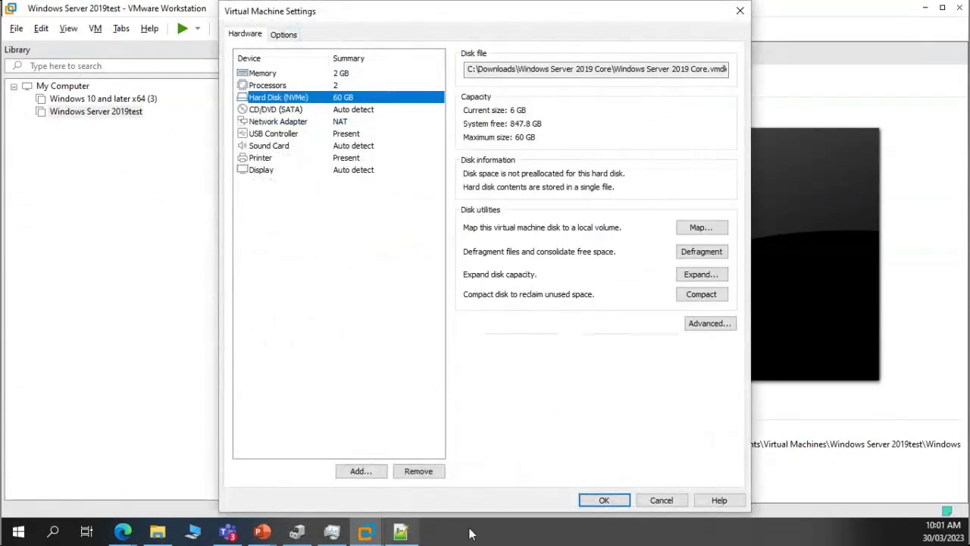
left_click(417, 471)
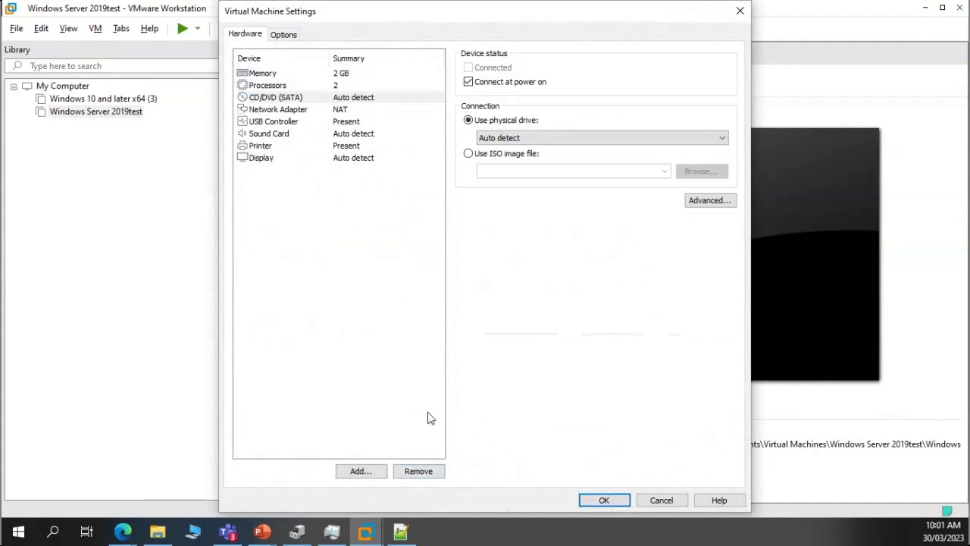
Try to add the existing Windows Server 2019 Core.vmdk as an NVMe hard disk, then cancel the wizard and the virtual machine settings
left_click(362, 472)
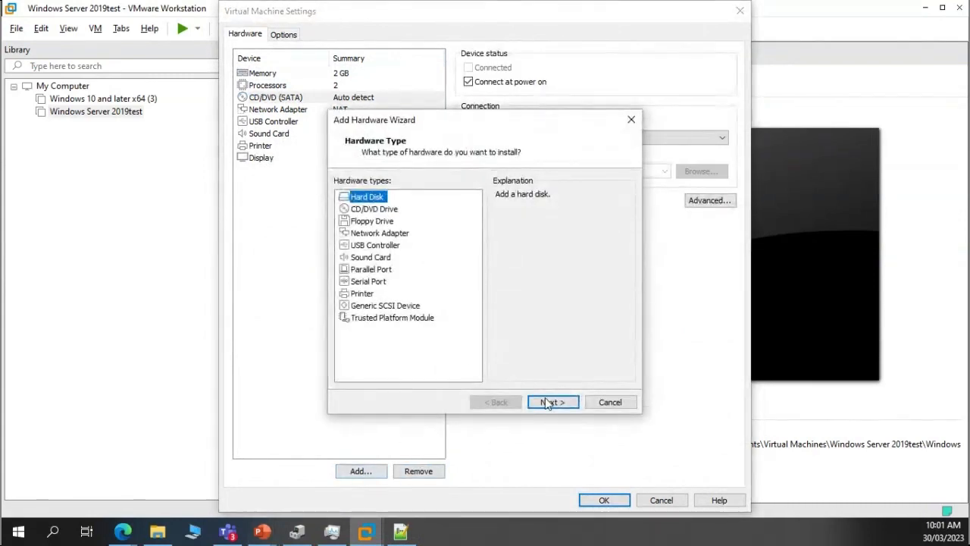
left_click(547, 404)
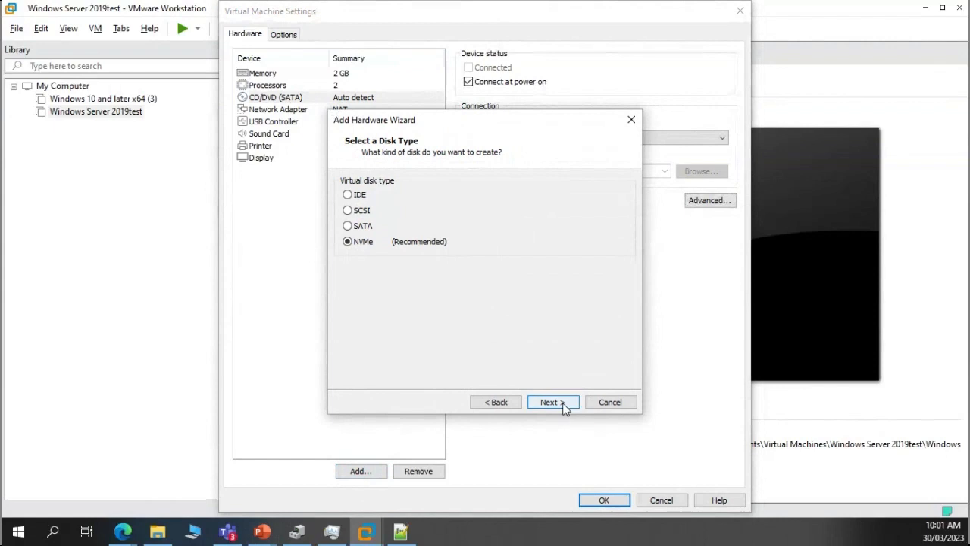
left_click(561, 402)
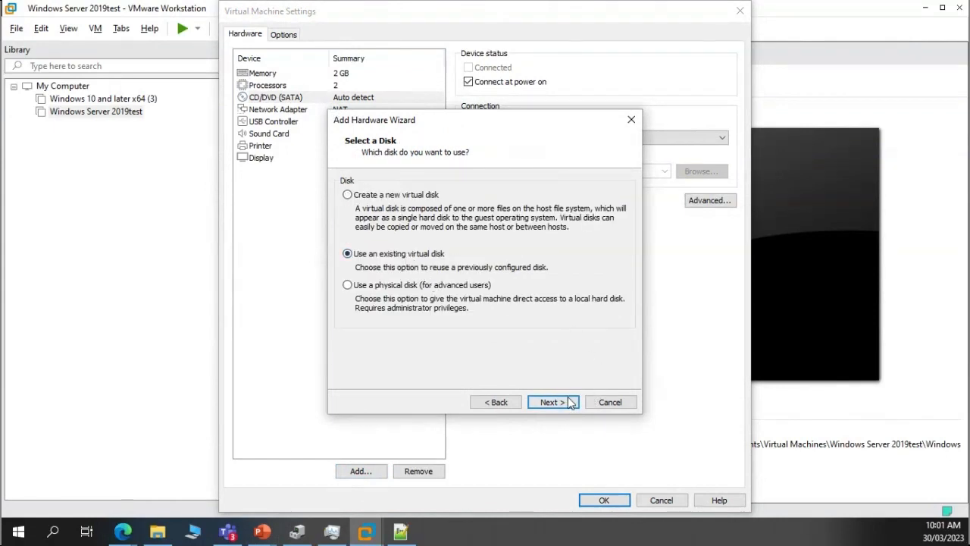
left_click(571, 402)
left_click(582, 196)
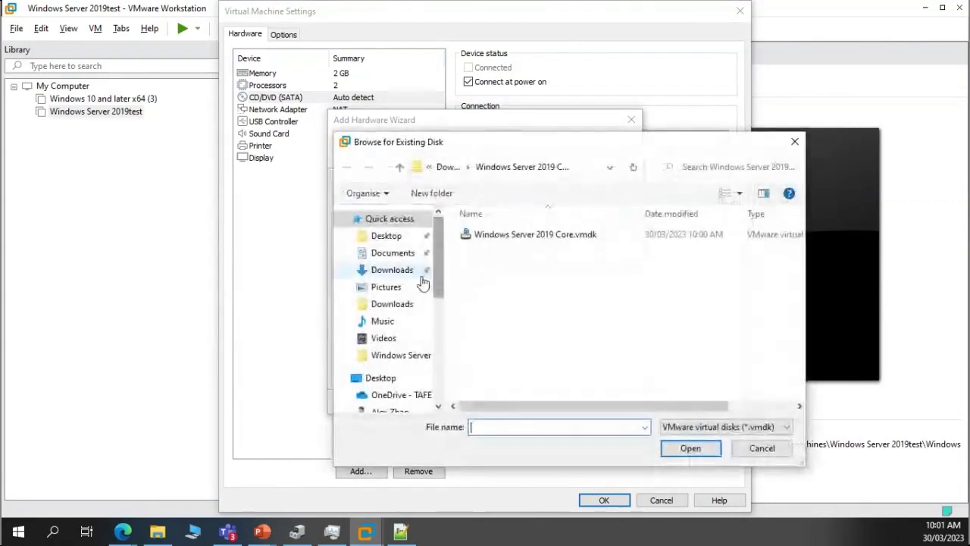
double_click(541, 237)
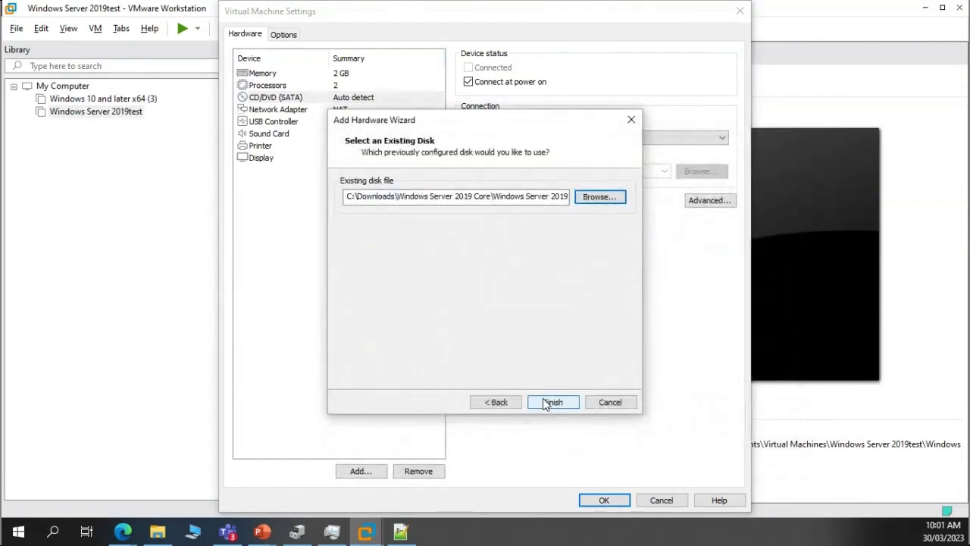
left_click(547, 402)
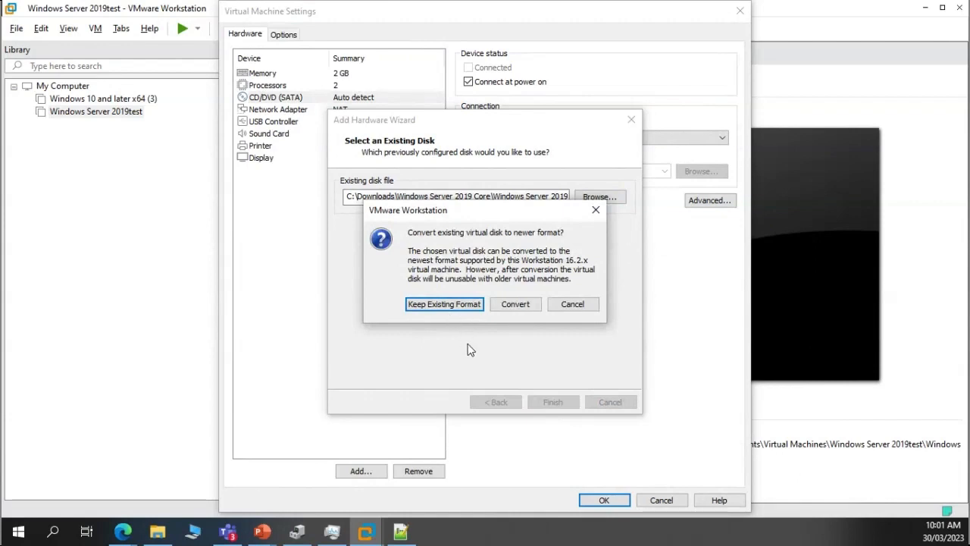
left_click(596, 212)
left_click(632, 119)
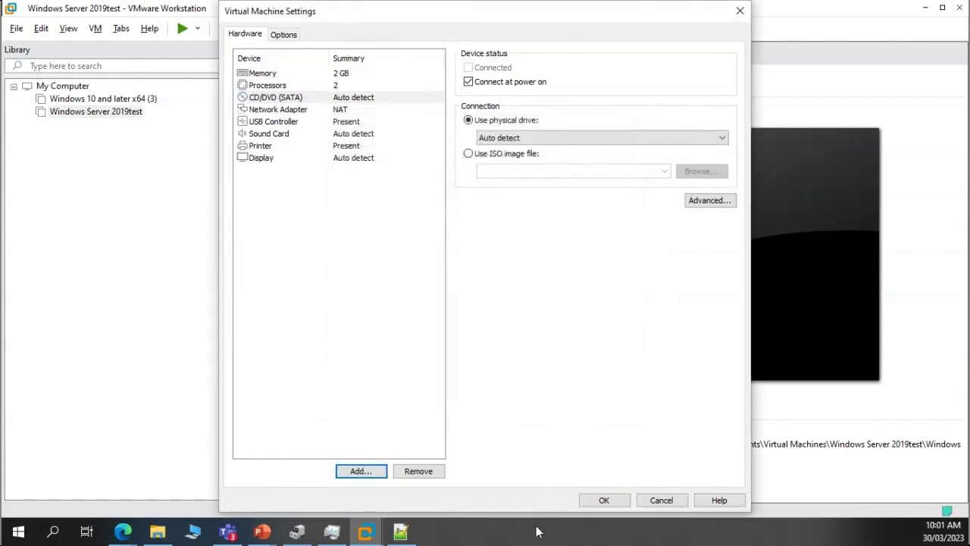
left_click(645, 506)
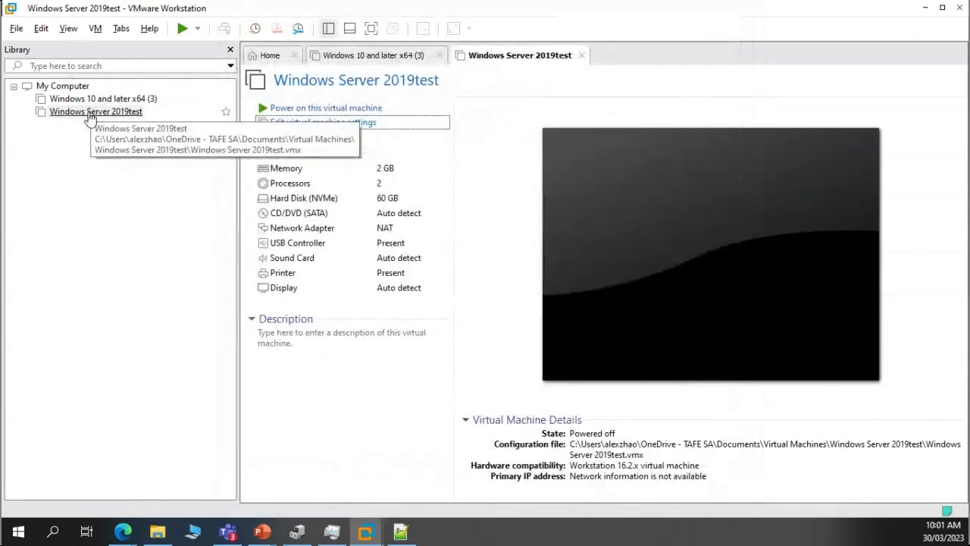
Remove the Windows Server 2019test virtual machine from the library without deleting it from disk
right_click(88, 113)
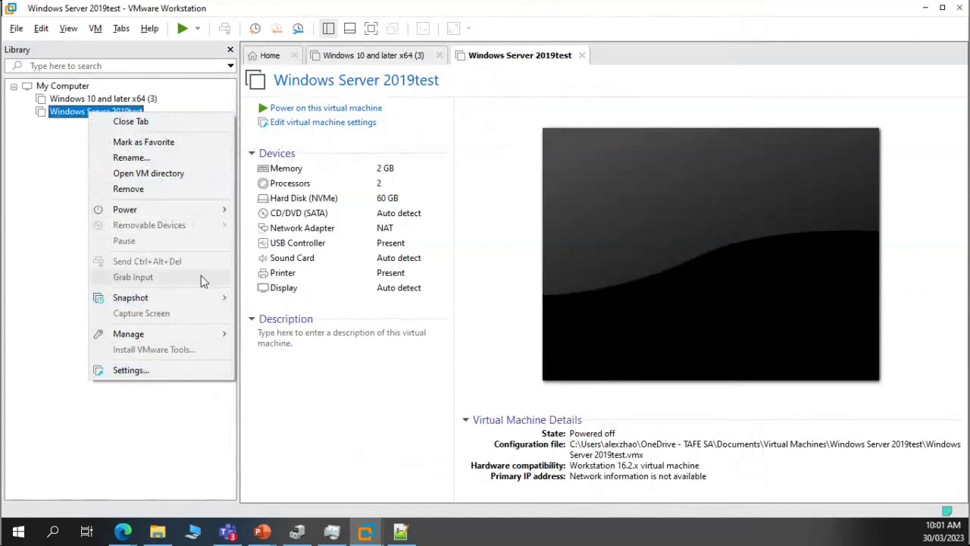
left_click(151, 188)
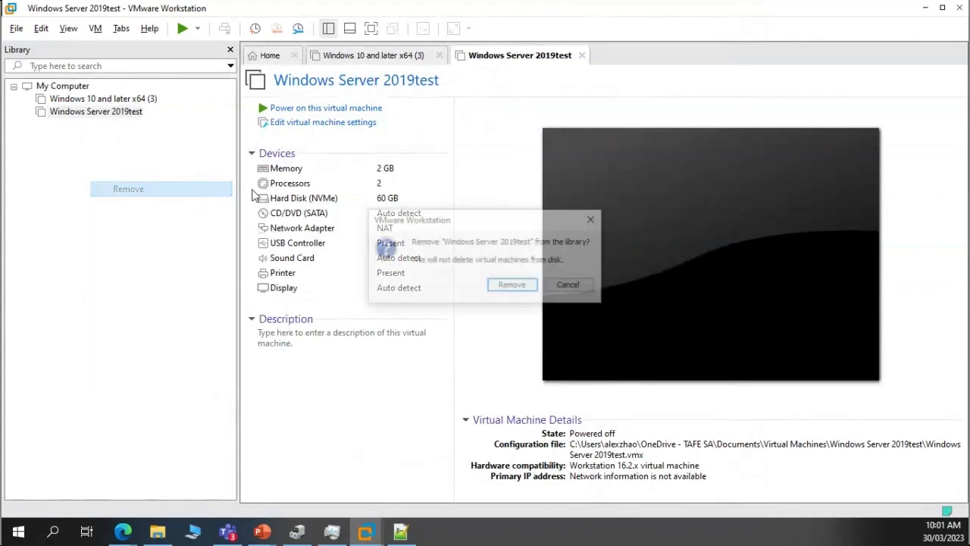
left_click(514, 285)
Start a custom new virtual machine and set its hardware compatibility to Workstation 12.x
left_click(16, 28)
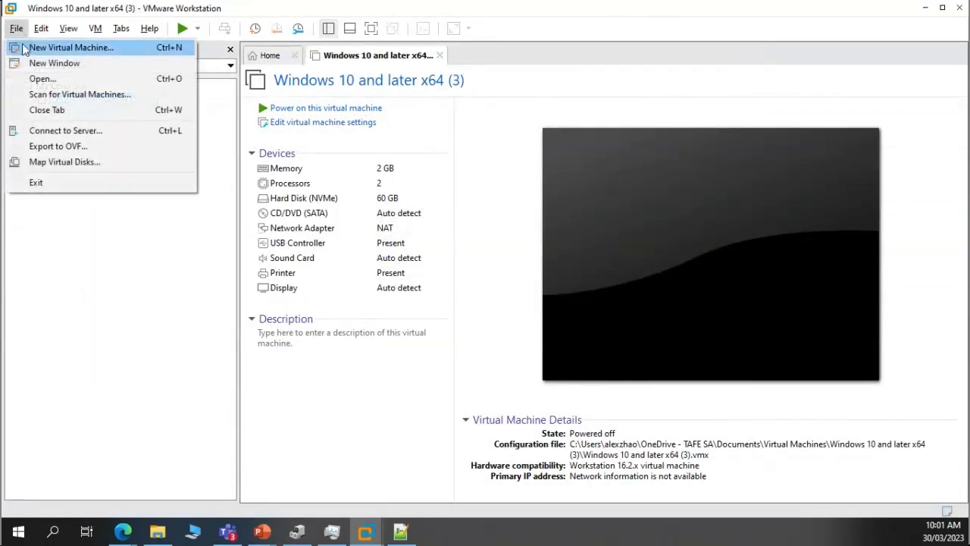
left_click(96, 50)
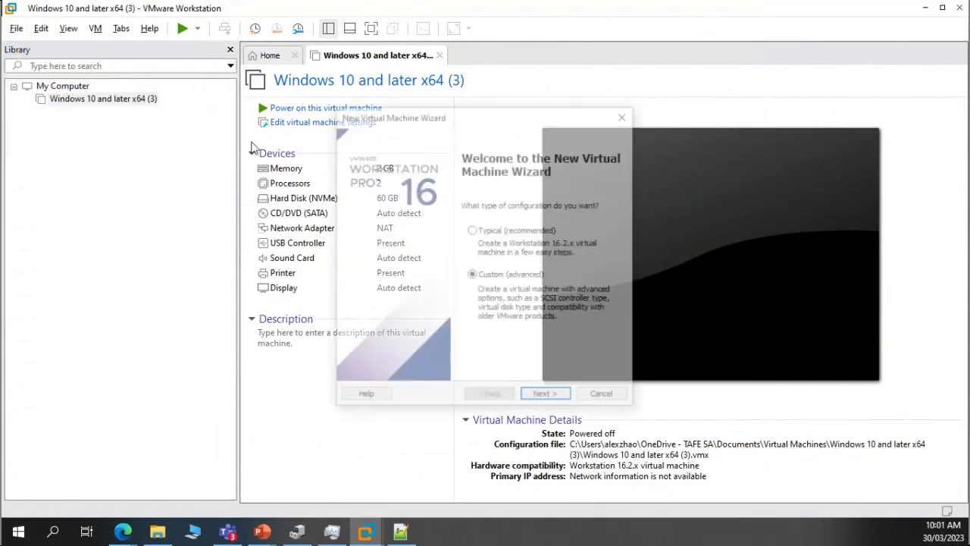
left_click(547, 397)
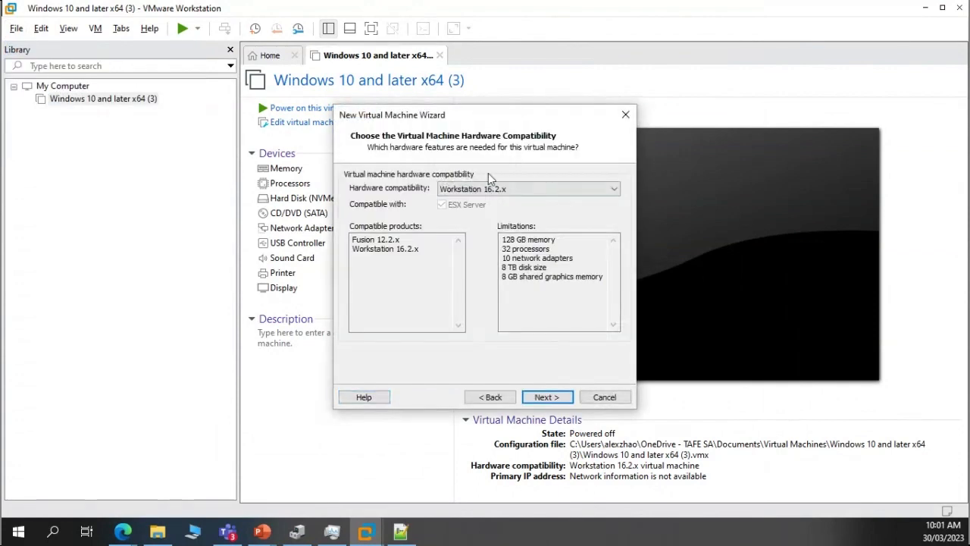
left_click(494, 189)
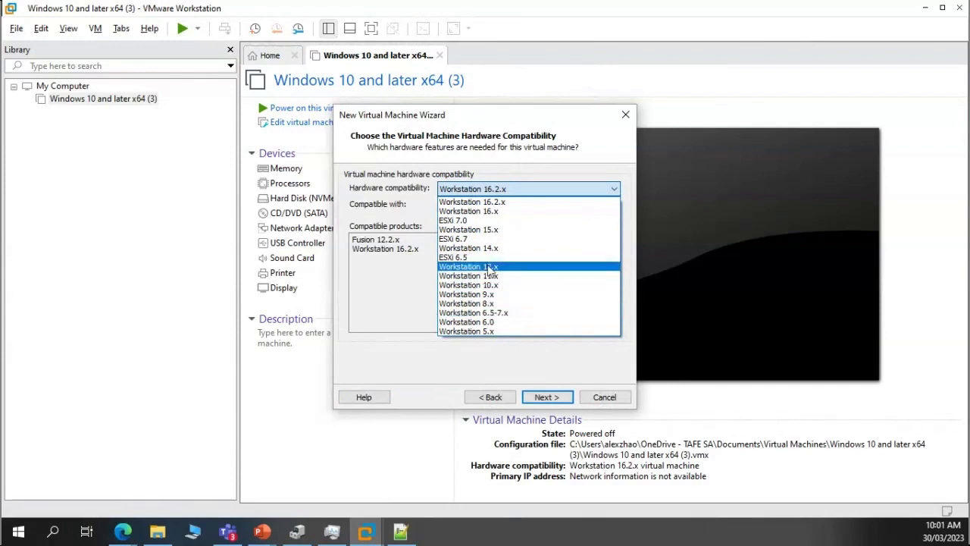
left_click(504, 267)
left_click(546, 397)
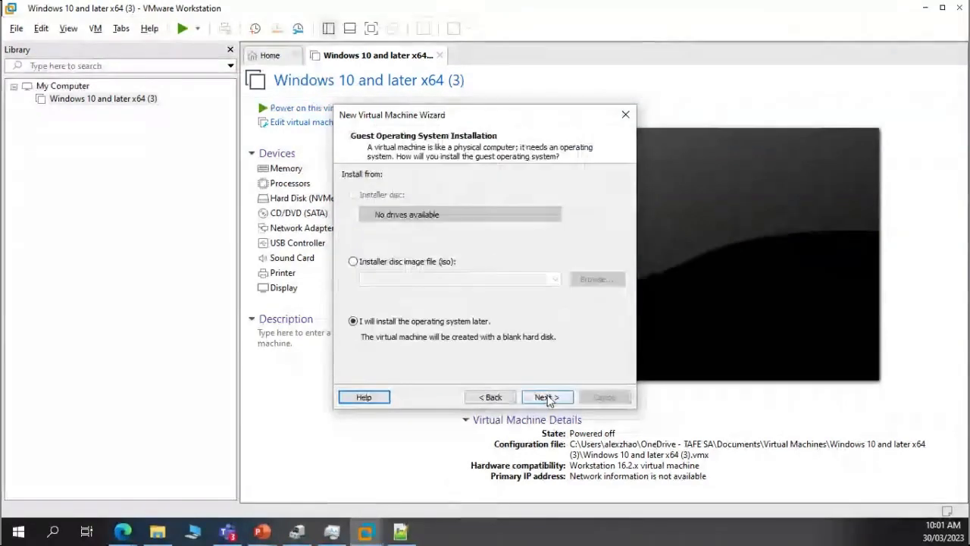
Choose to install the operating system later, with Microsoft Windows and Windows Server 2019 as the guest, and accept the compatibility prompt
left_click(548, 397)
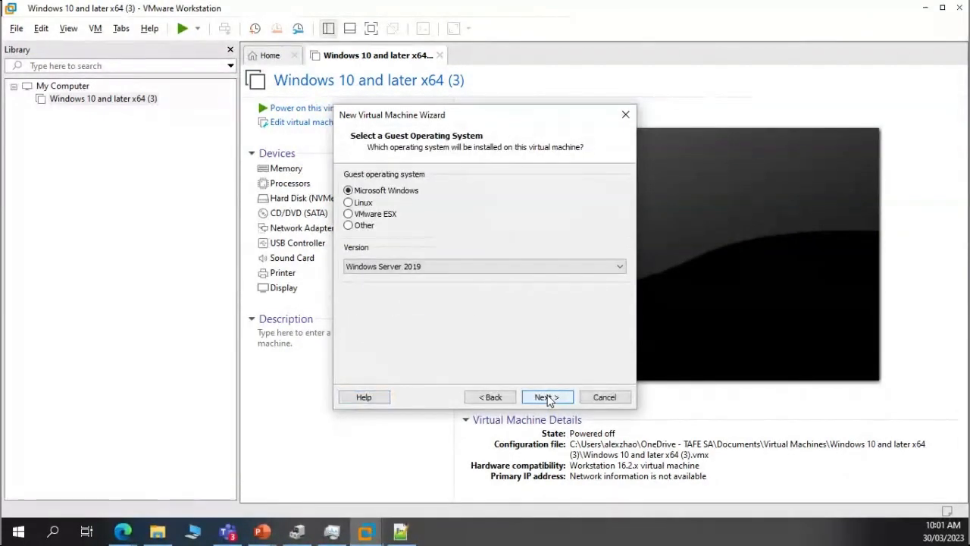
left_click(547, 397)
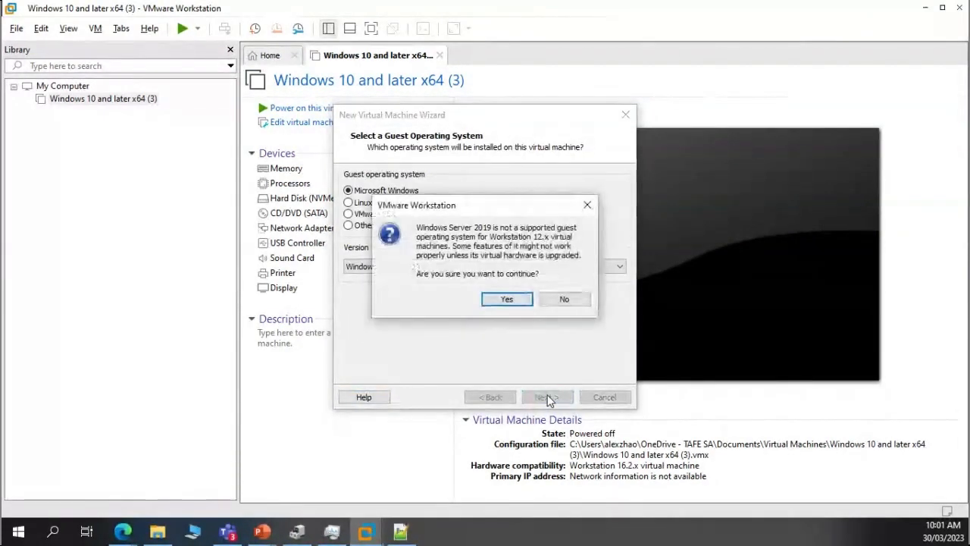
left_click(505, 300)
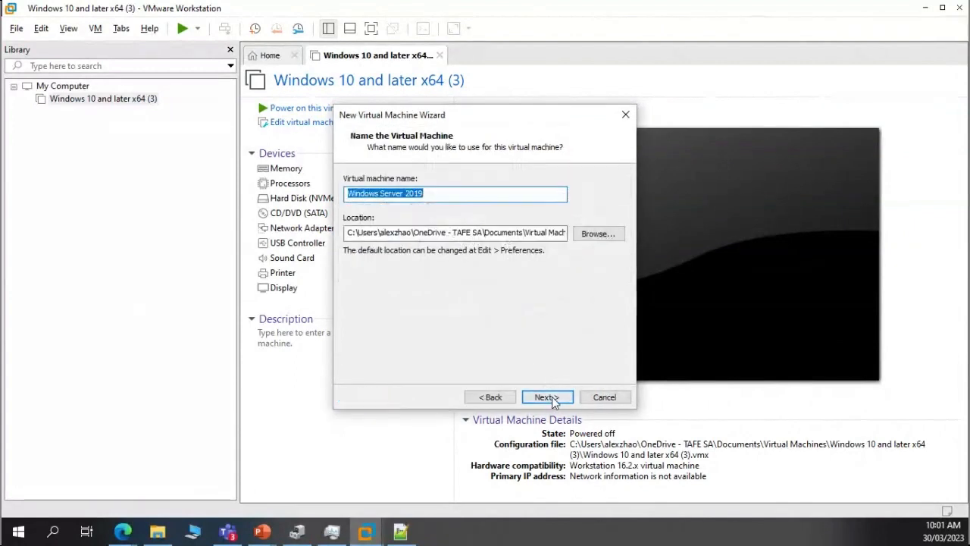
Name the virtual machine Windows Server 2019test2 and keep its default location
left_click(597, 234)
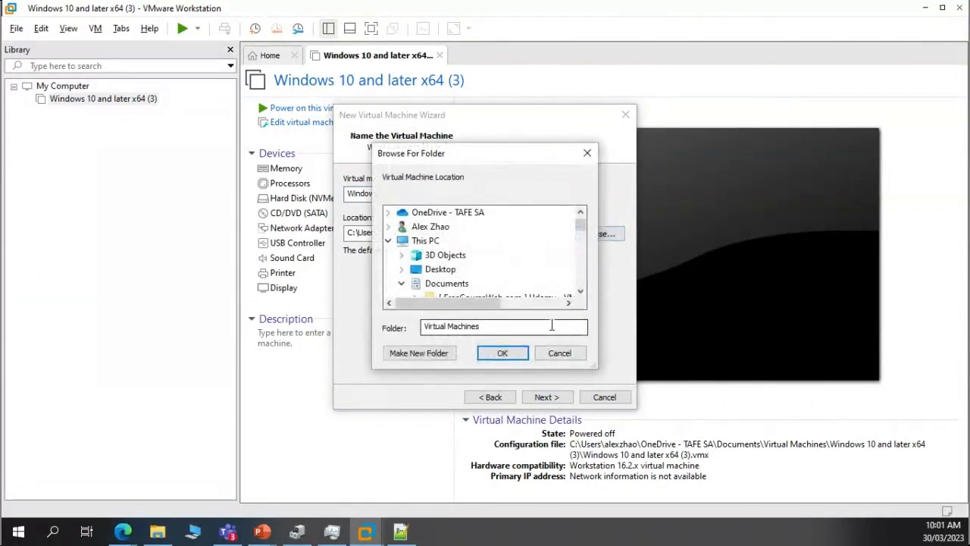
left_click(565, 356)
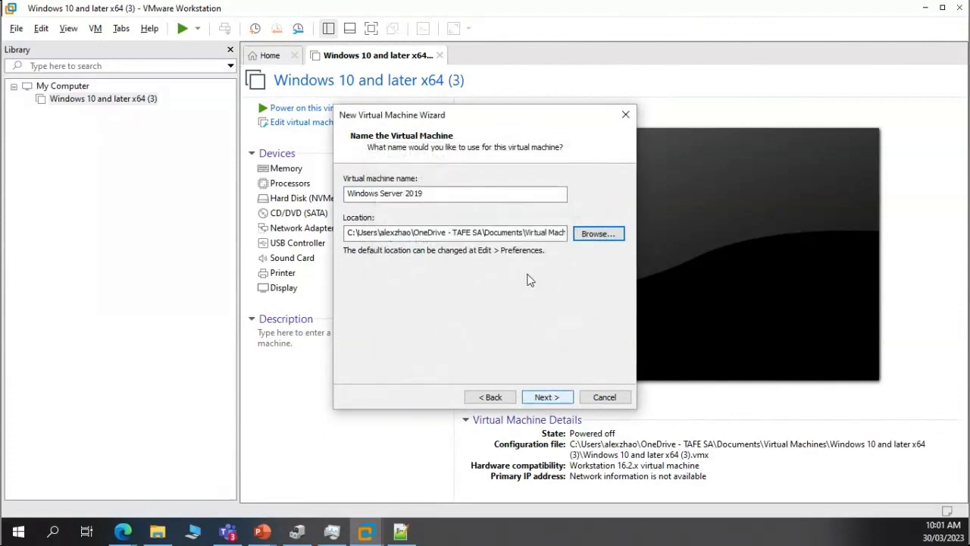
left_click(481, 194)
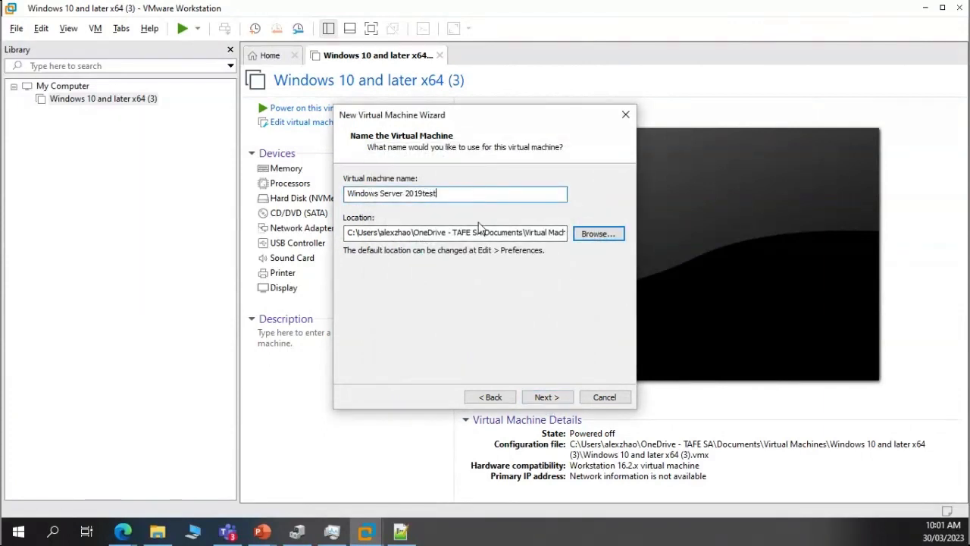
left_click(556, 400)
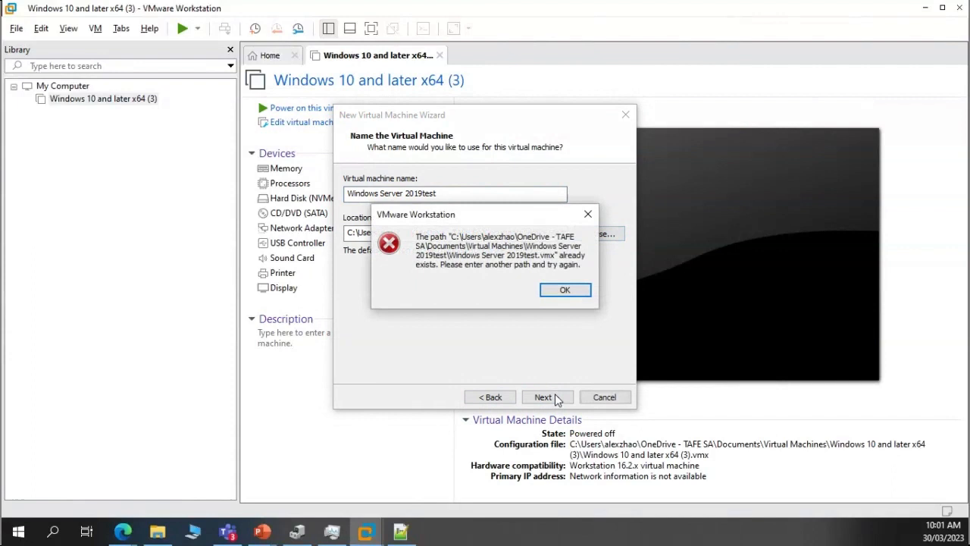
left_click(570, 291)
type("2")
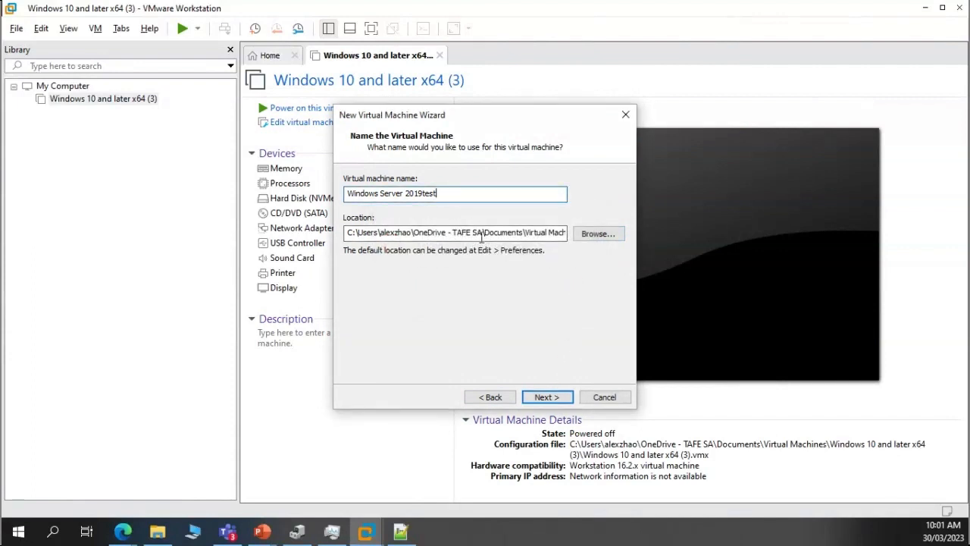
left_click(545, 402)
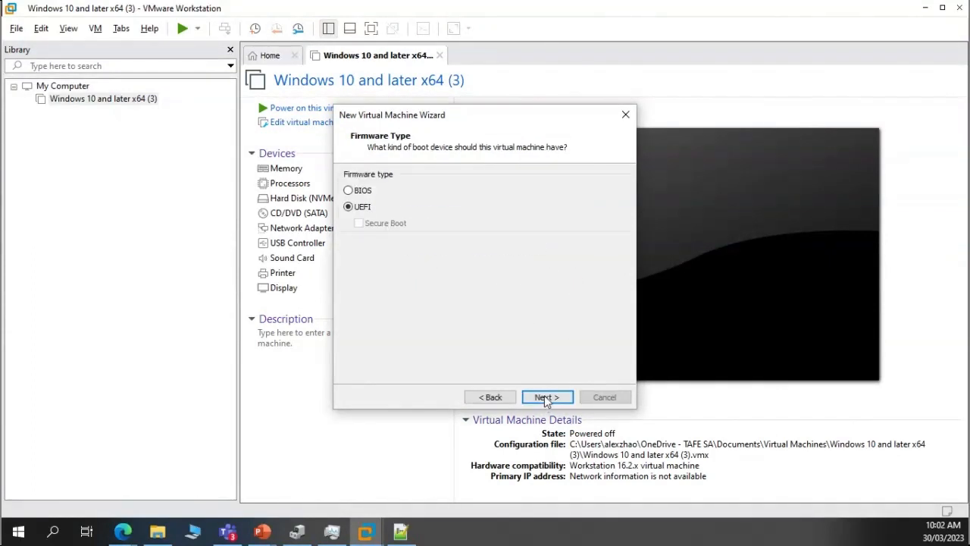
Set the new virtual machine's firmware type to BIOS and accept the default processor configuration
left_click(546, 399)
left_click(485, 396)
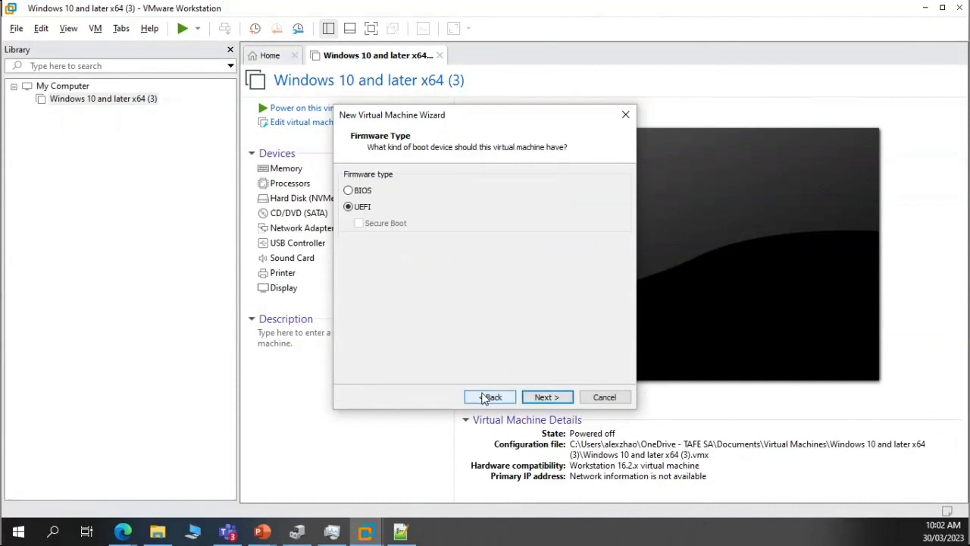
left_click(552, 396)
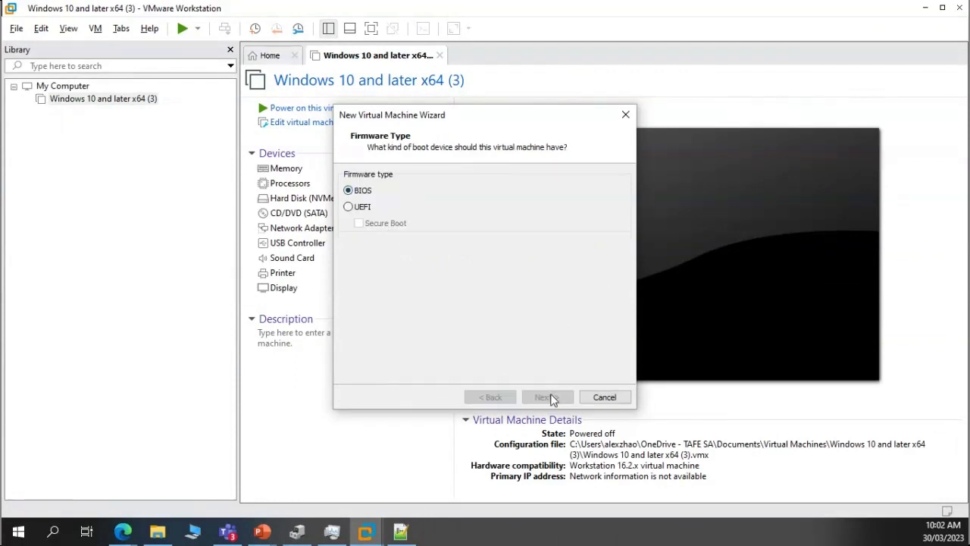
left_click(544, 393)
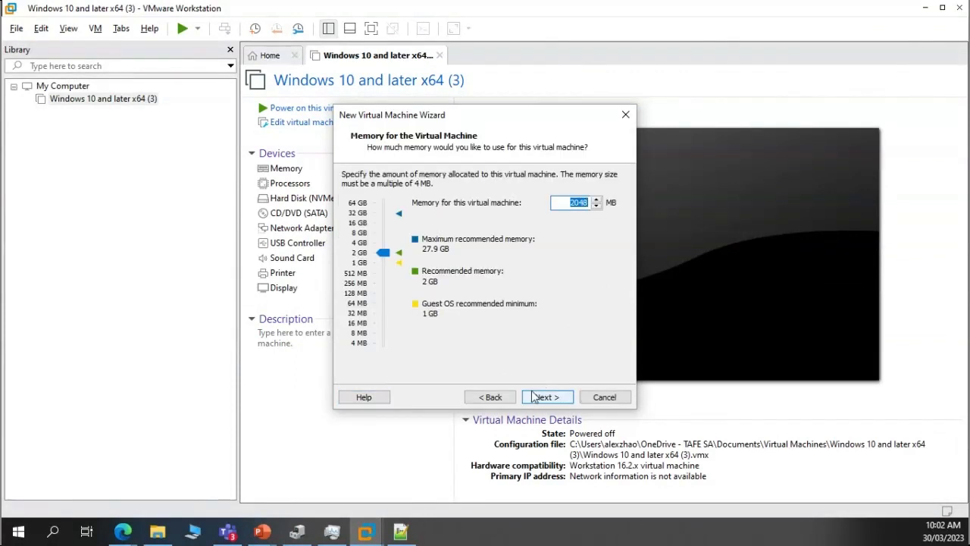
Accept 2048 MB of memory, NAT networking, the default controller and the IDE disk type for the new virtual machine
left_click(541, 399)
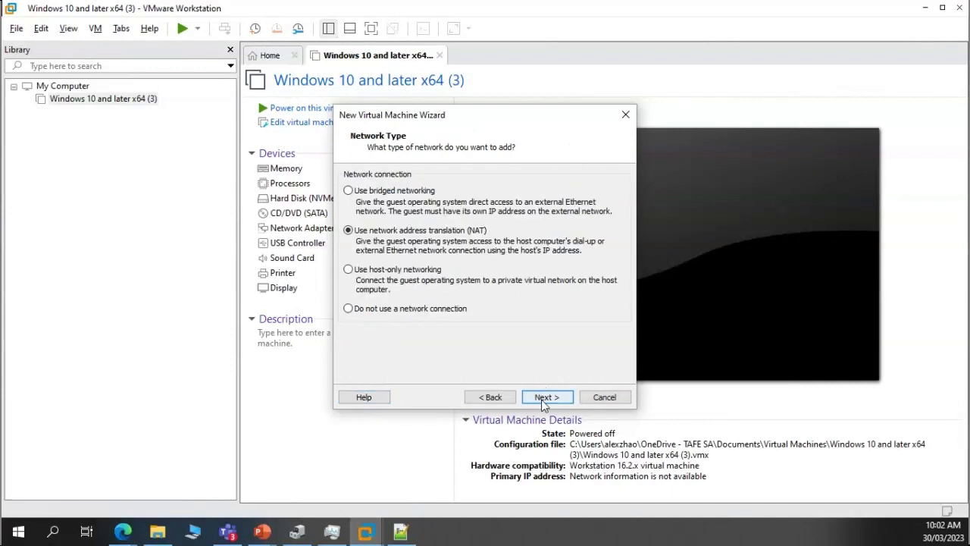
left_click(540, 396)
left_click(544, 402)
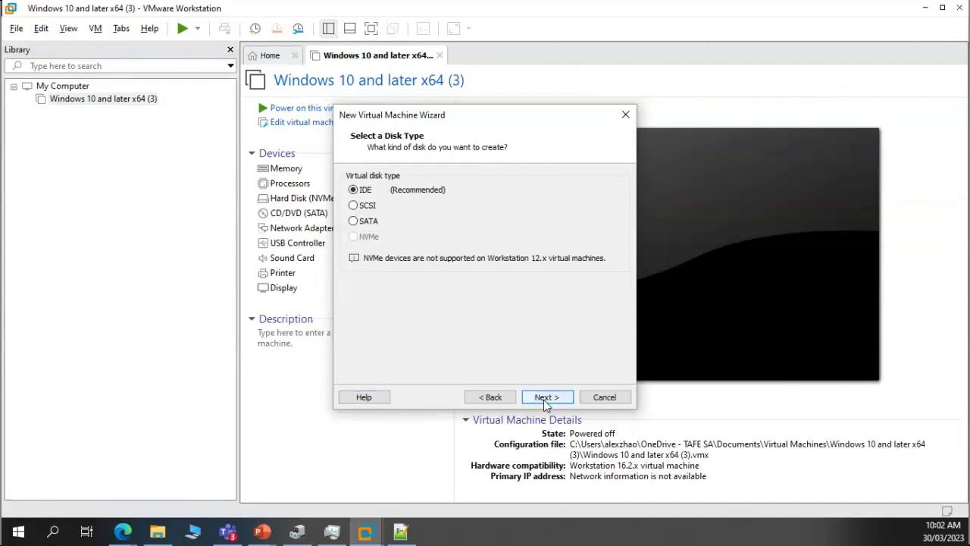
left_click(546, 402)
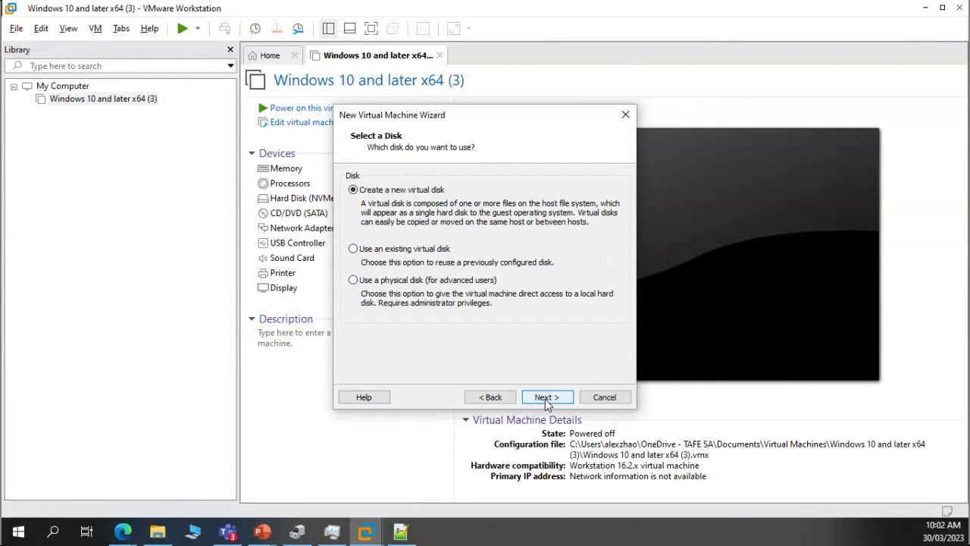
left_click(504, 399)
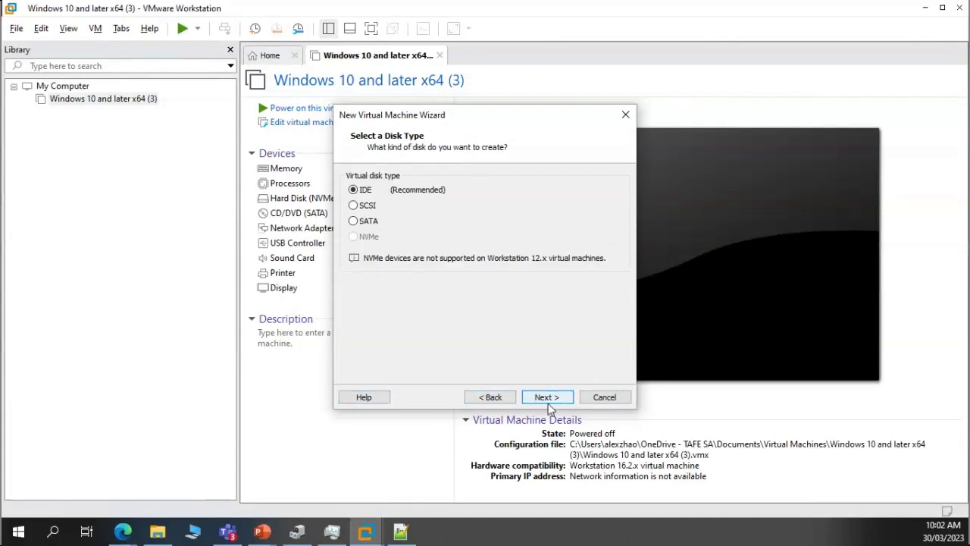
left_click(551, 403)
left_click(491, 401)
left_click(557, 400)
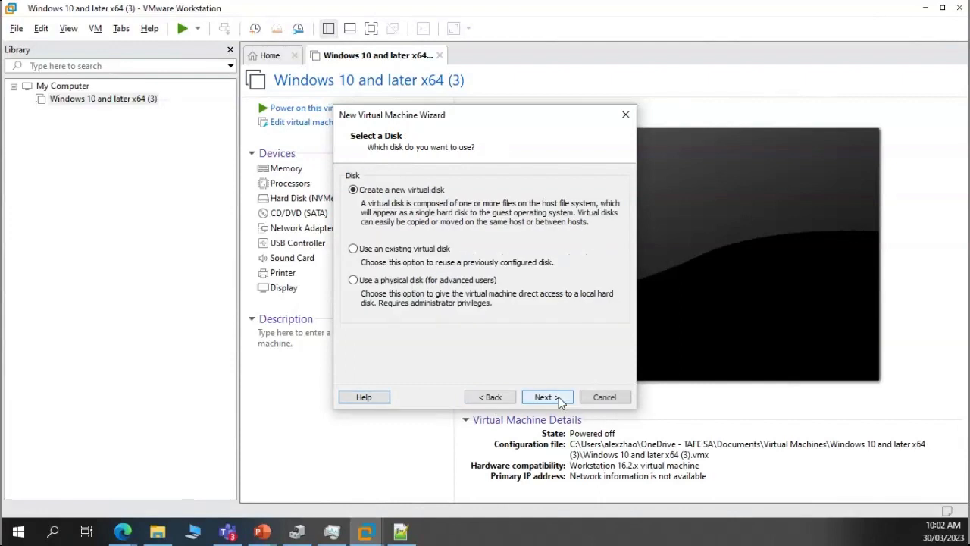
Try to use the existing disk Windows Server 2019 Core.vmdk from C:\Downloads\Windows Server 2019 Core, then cancel the new virtual machine wizard
left_click(558, 396)
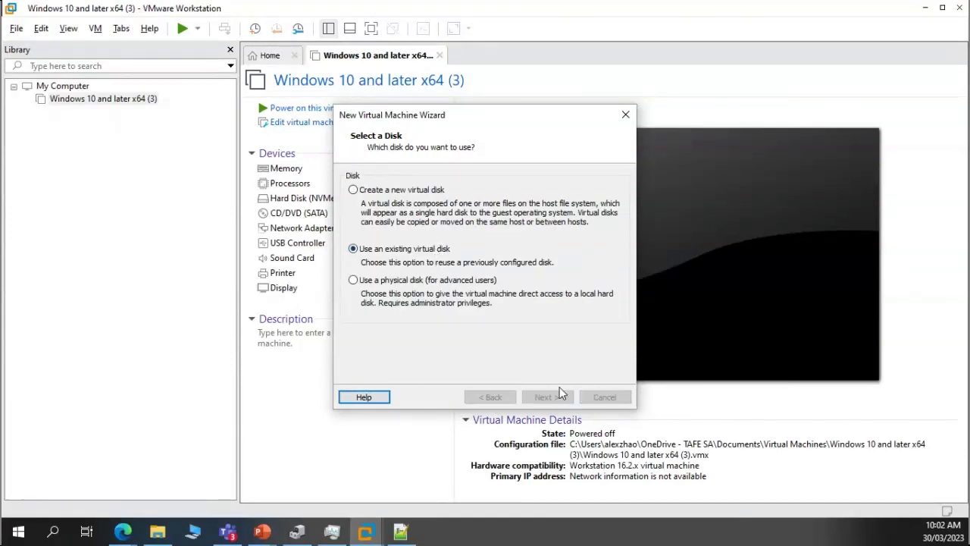
left_click(608, 193)
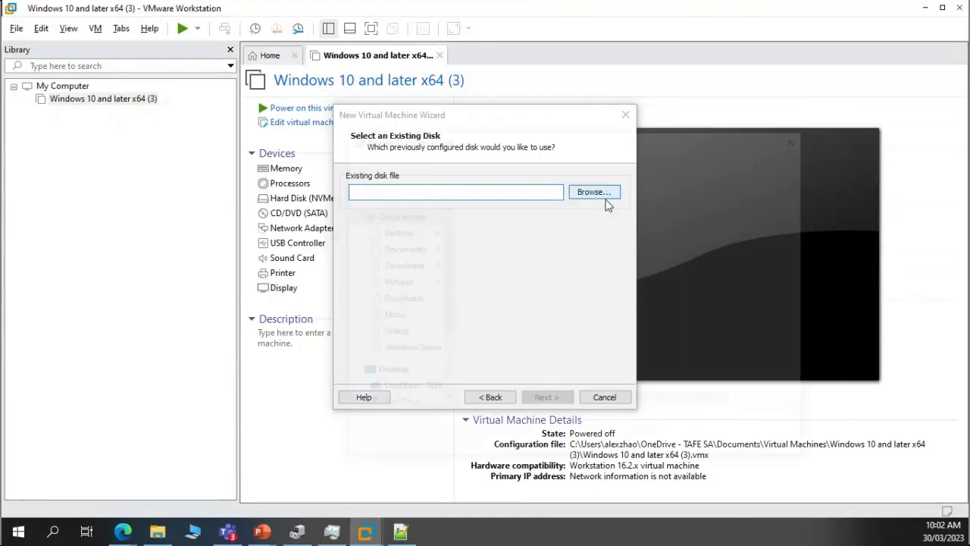
left_click(561, 234)
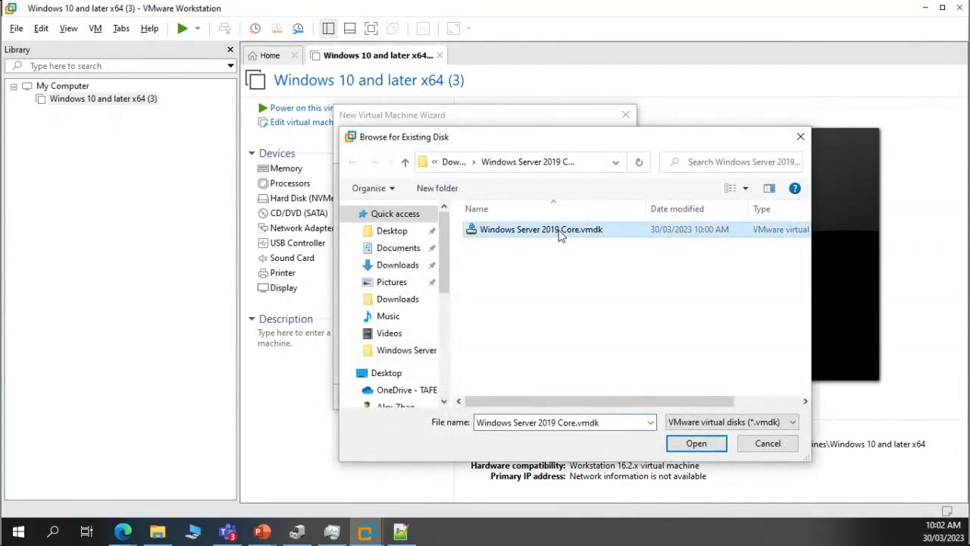
double_click(561, 235)
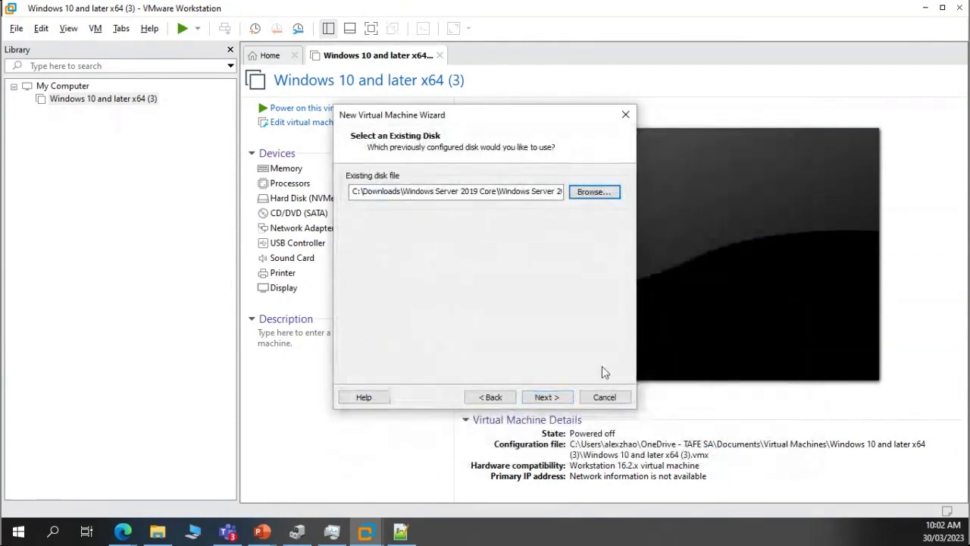
left_click(562, 398)
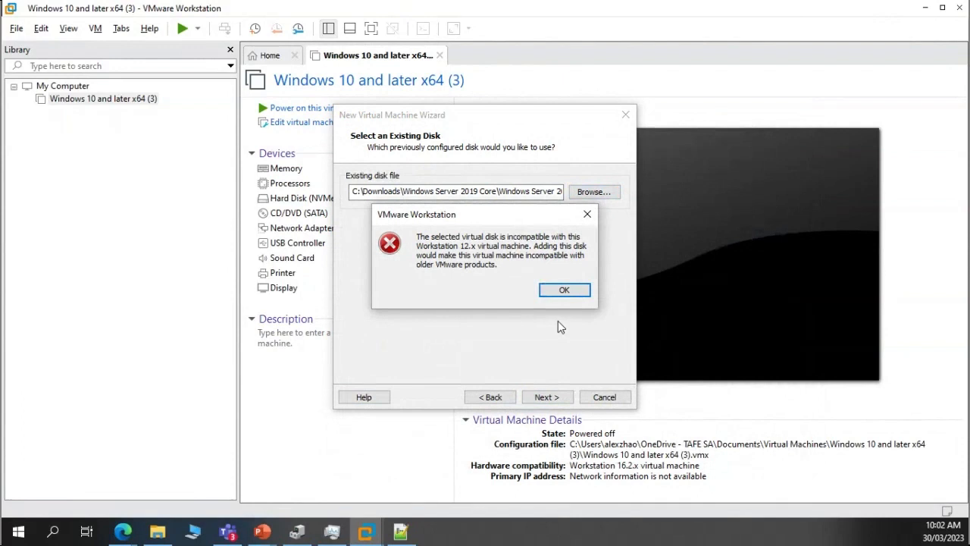
left_click(575, 296)
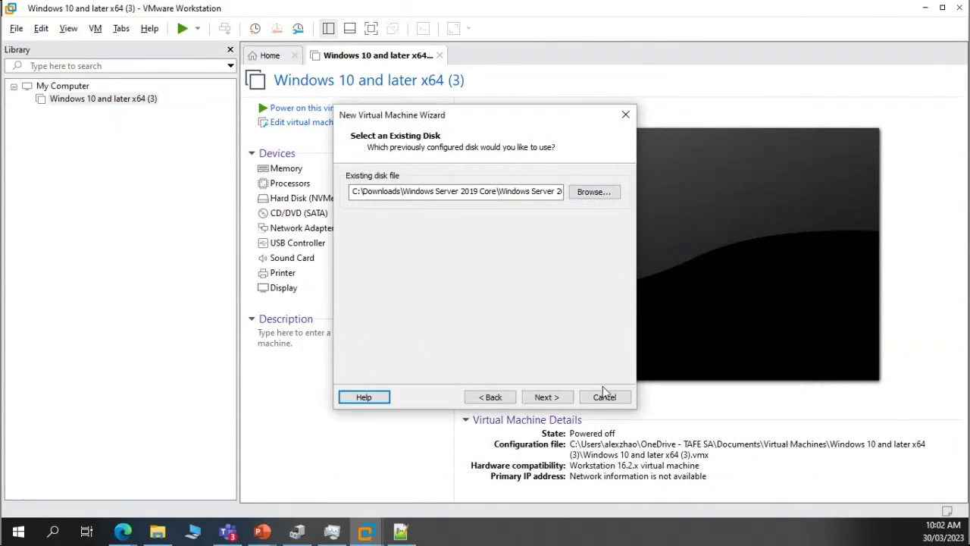
left_click(605, 398)
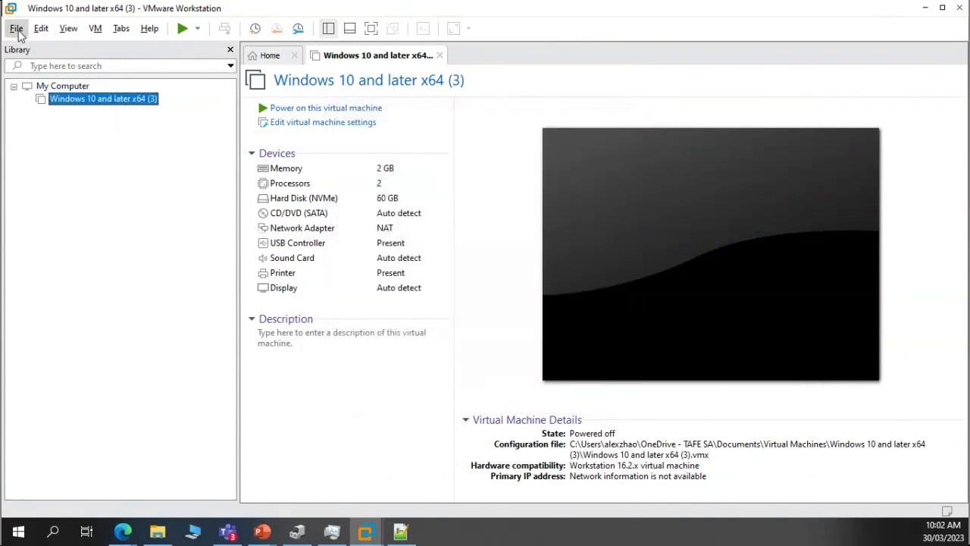
left_click(19, 33)
left_click(426, 465)
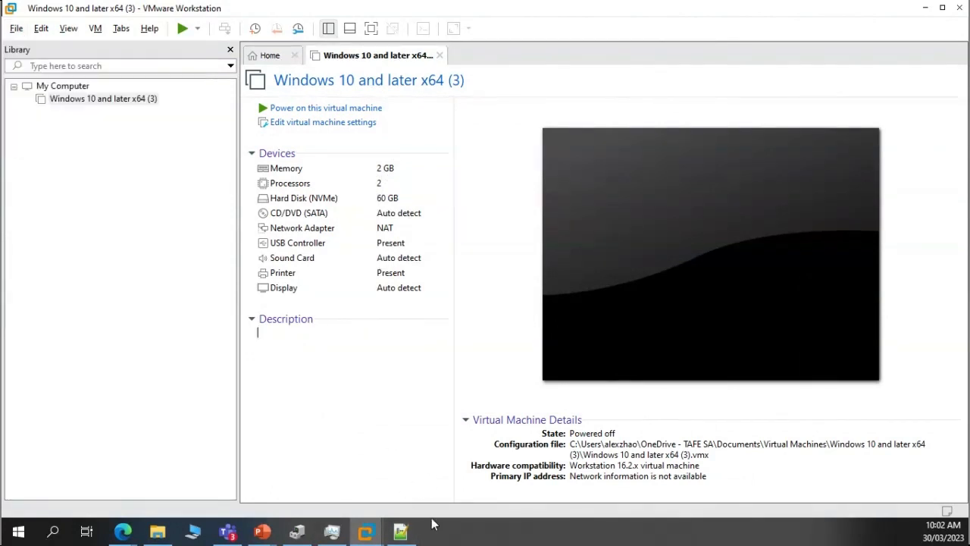
Switch to File Explorer and open the Windows Server 2019 Core virtual machine from its folder in C:\Downloads in VMware Workstation
left_click(158, 533)
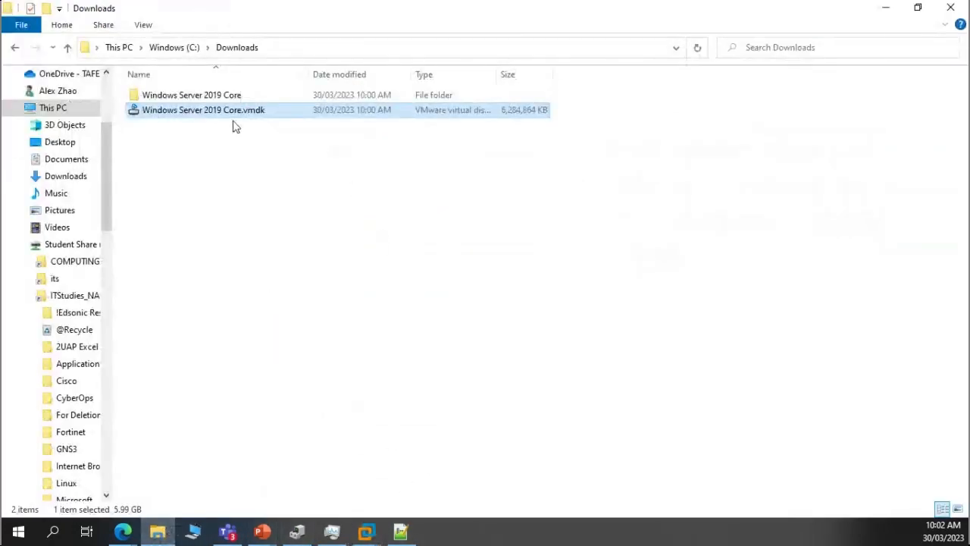
double_click(191, 96)
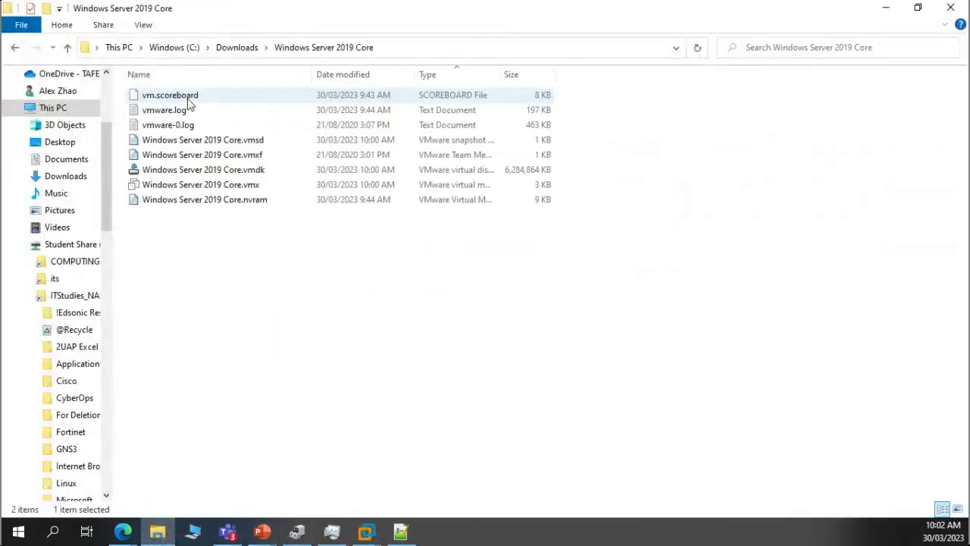
double_click(253, 198)
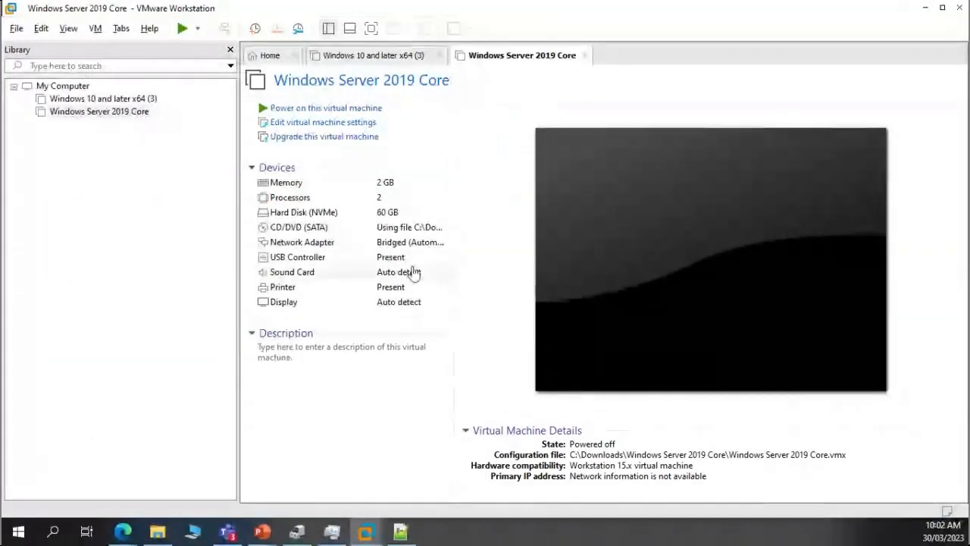
Review the hard disk and general options of the Windows Server 2019 Core virtual machine, leaving its settings unchanged
double_click(326, 214)
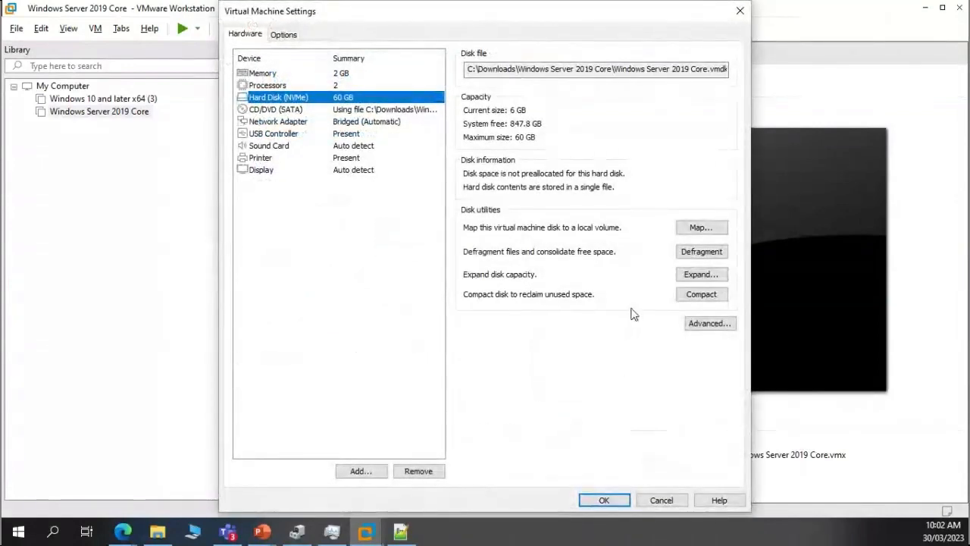
left_click(284, 34)
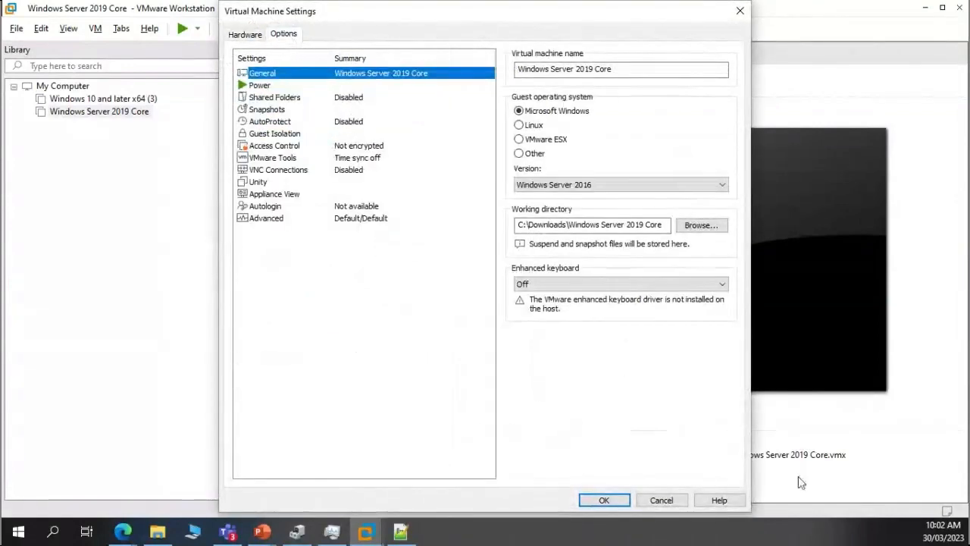
left_click(664, 501)
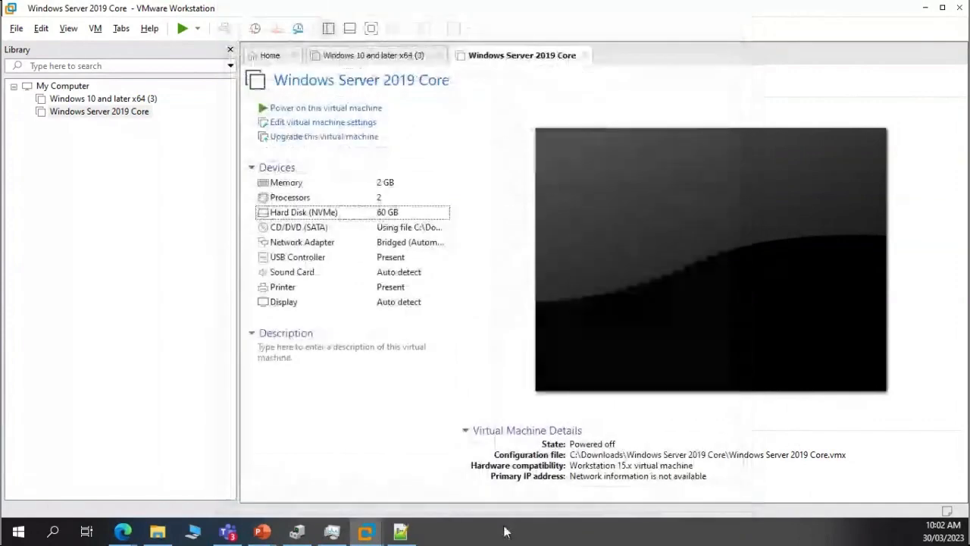
Switch to File Explorer and open Windows Server 2019 Core.vmx in Notepad++, declining to reload the modified file
left_click(158, 531)
right_click(220, 199)
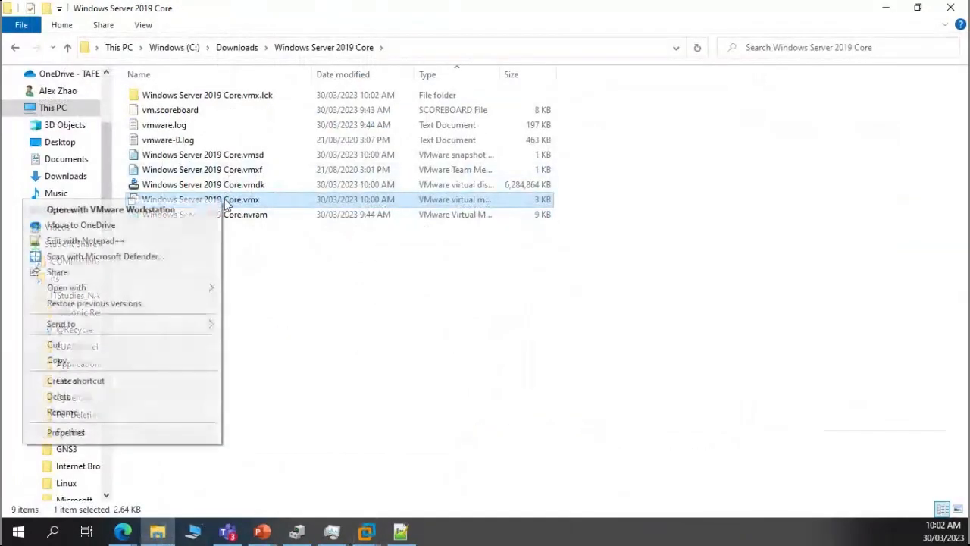
left_click(157, 241)
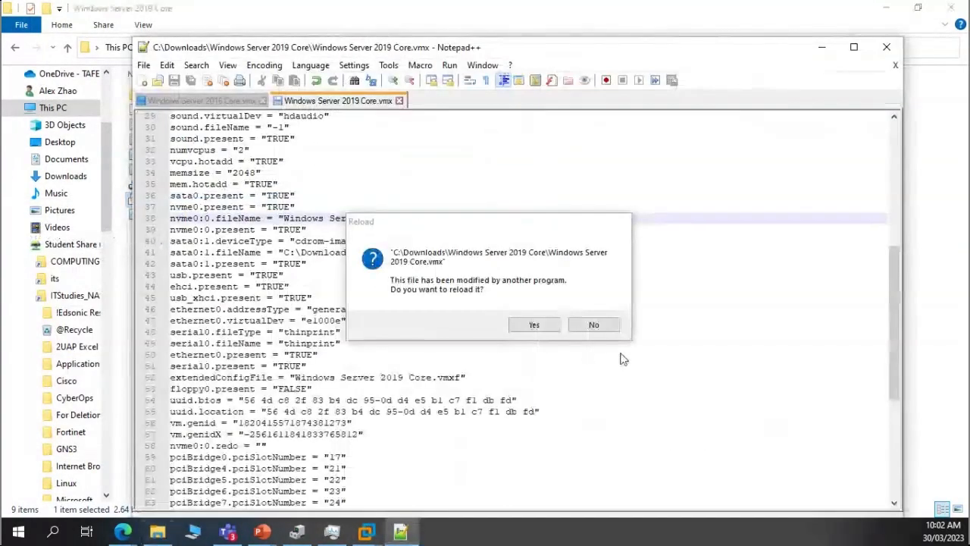
left_click(590, 327)
Read through the hardware version, disk and device entries in Windows Server 2019 Core.vmx, then return to File Explorer
scroll(491, 271, "up", 9)
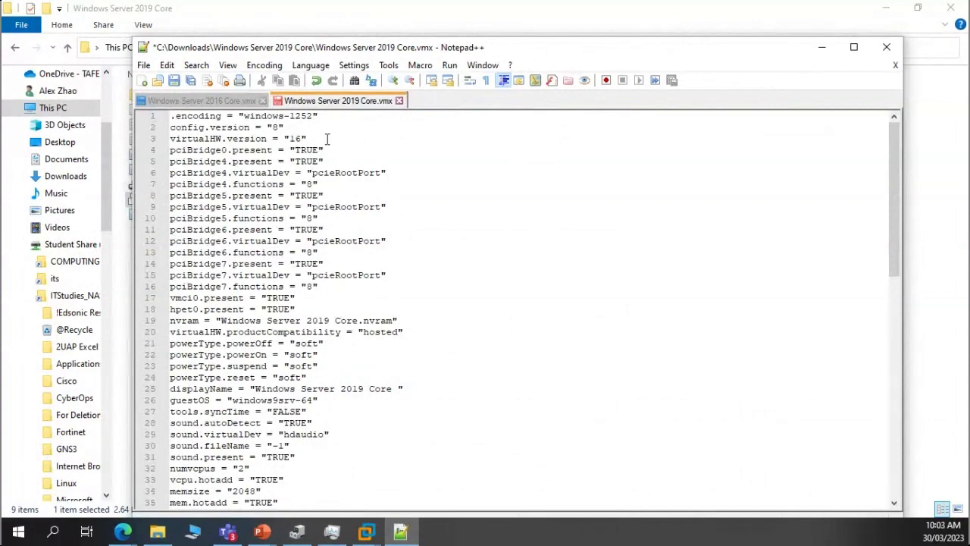
scroll(414, 373, "down", 4)
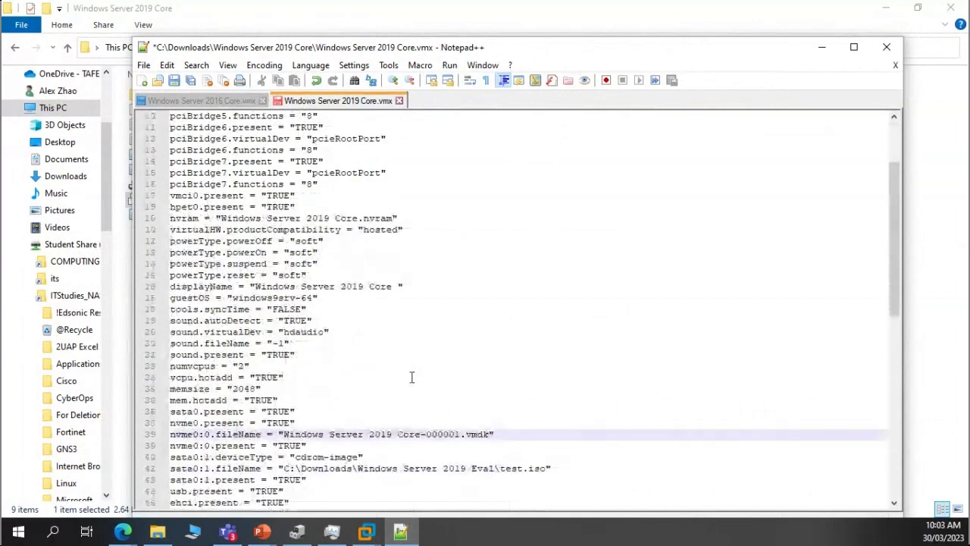
scroll(424, 396, "down", 4)
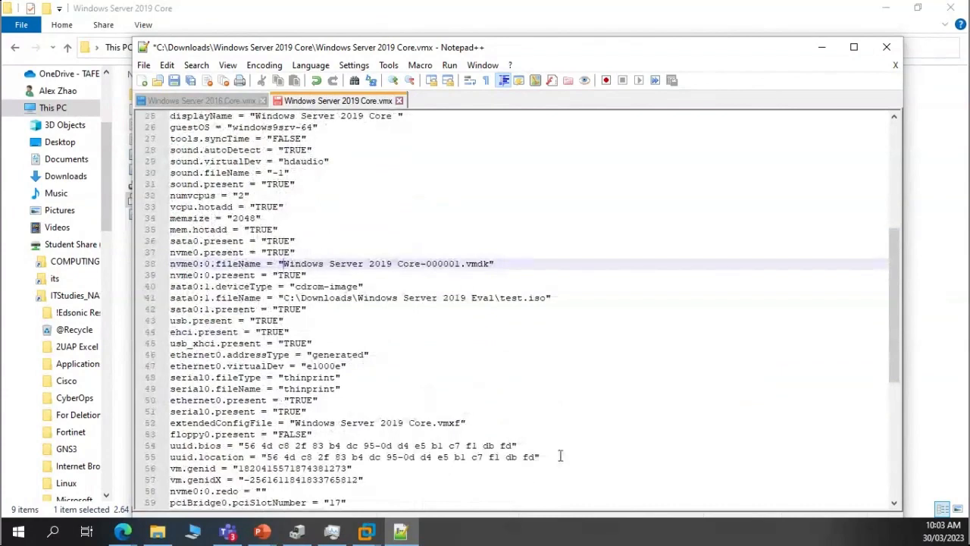
scroll(560, 455, "up", 4)
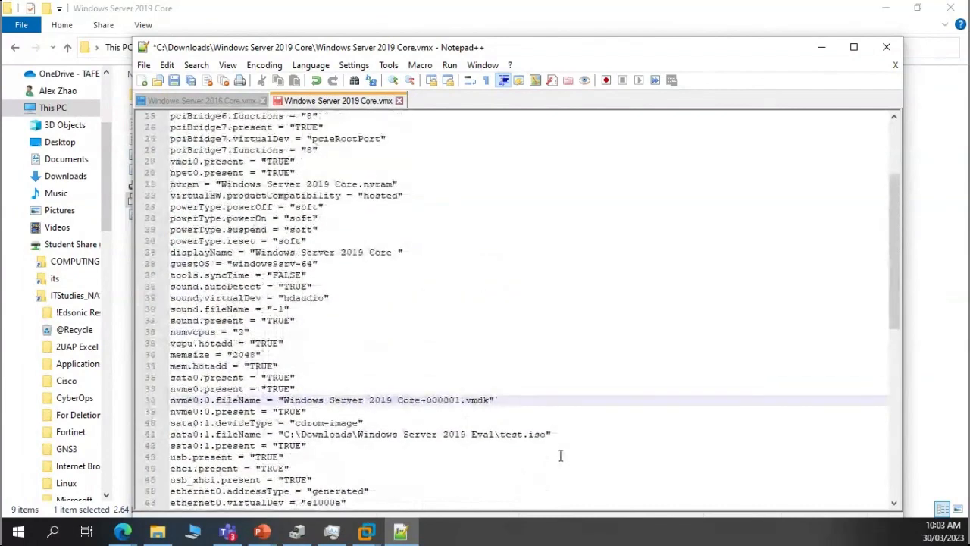
scroll(560, 455, "down", 12)
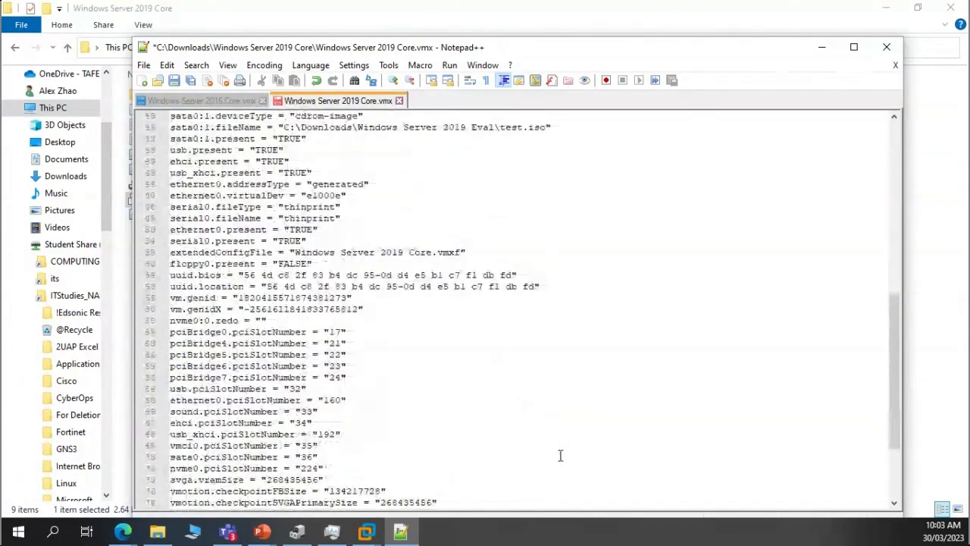
scroll(560, 454, "down", 1)
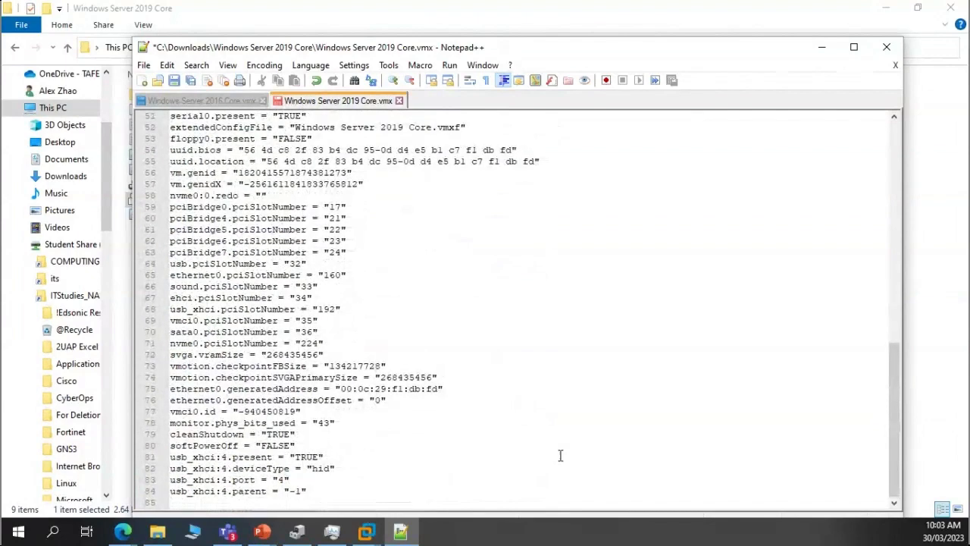
left_click(960, 120)
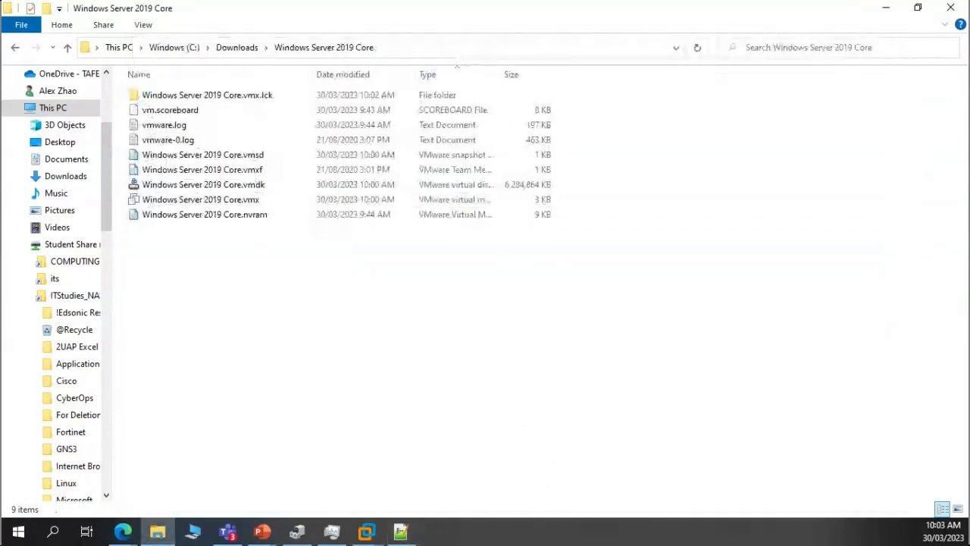
Switch to VMware Workstation and start a custom new virtual machine with Workstation 16.x hardware compatibility
mouse_move(367, 533)
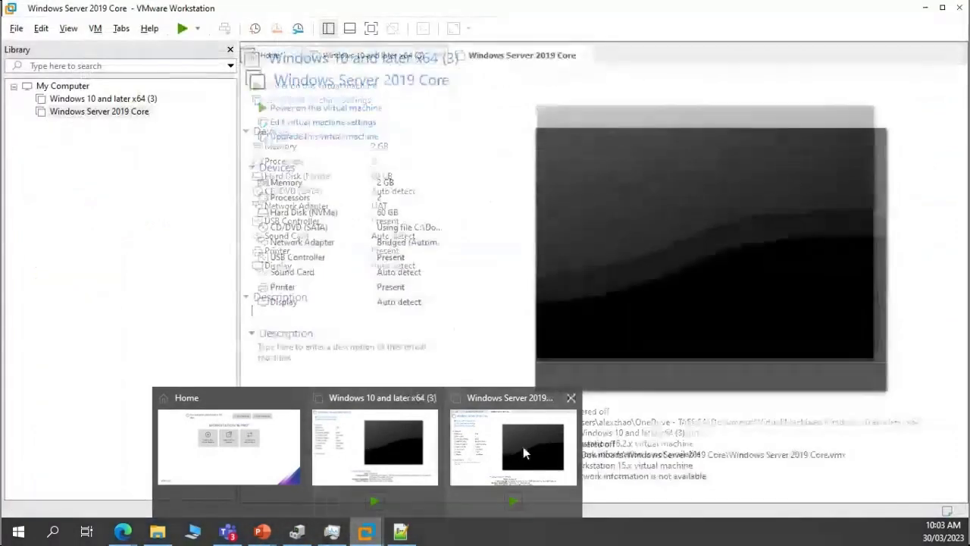
left_click(523, 452)
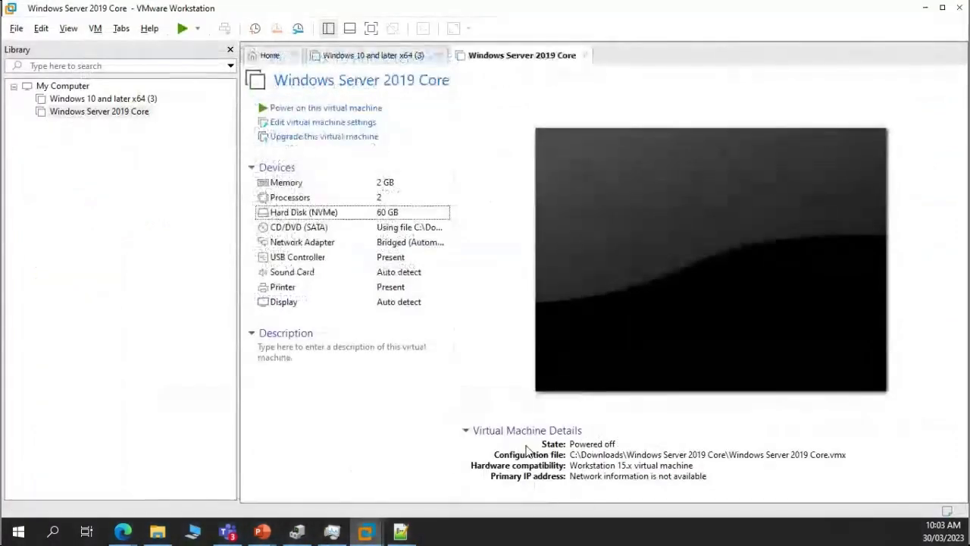
left_click(14, 28)
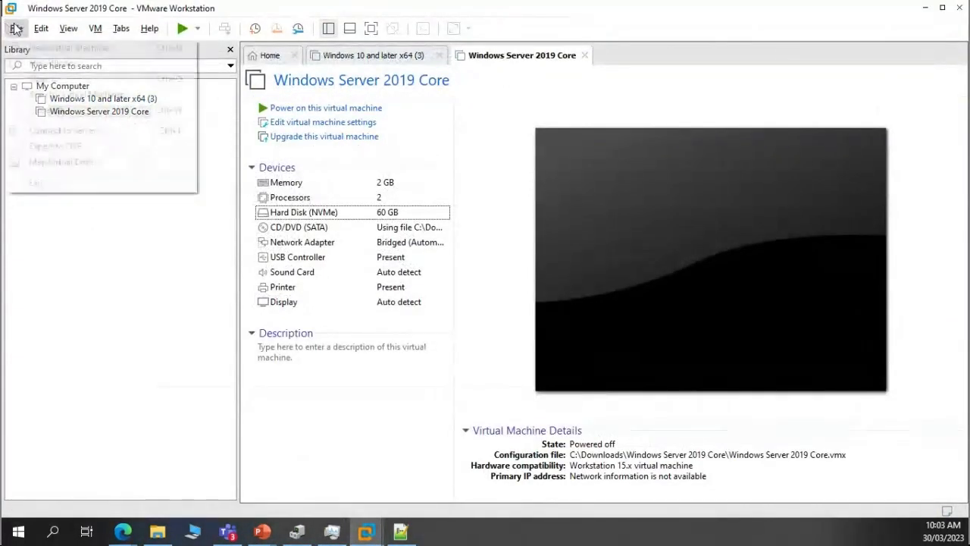
left_click(46, 47)
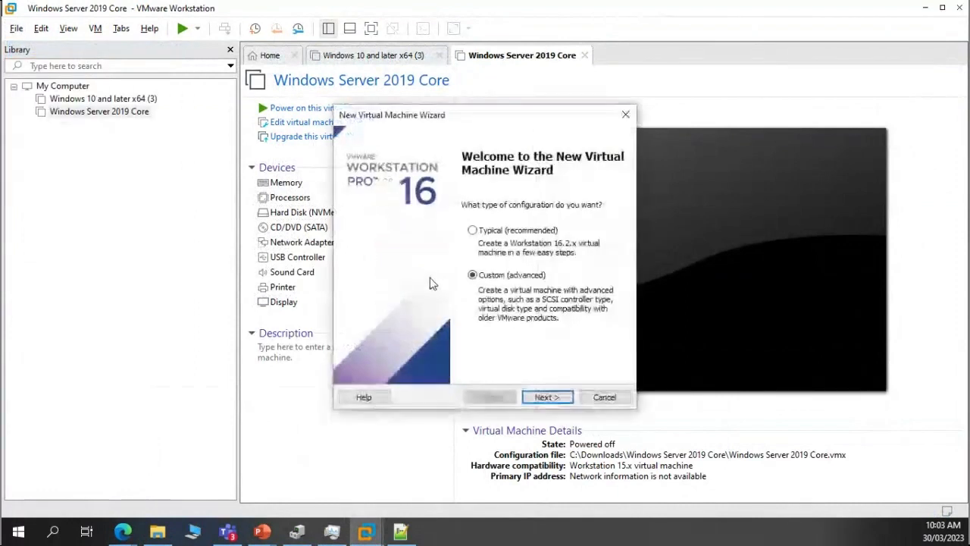
left_click(547, 400)
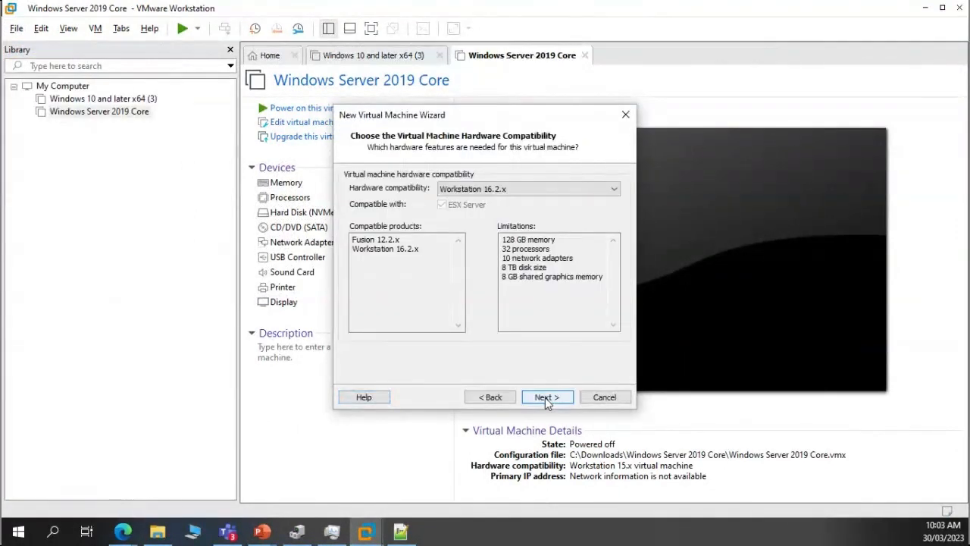
left_click(613, 189)
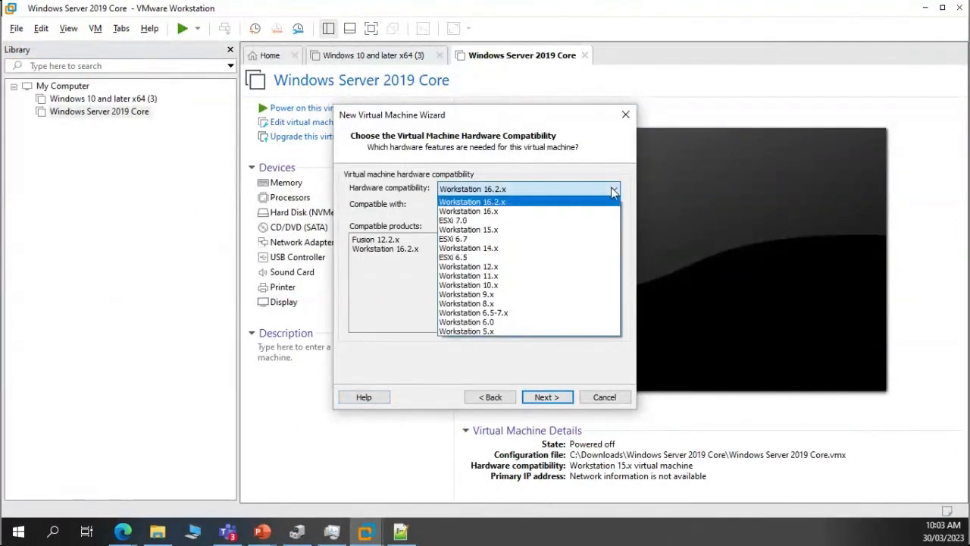
left_click(523, 210)
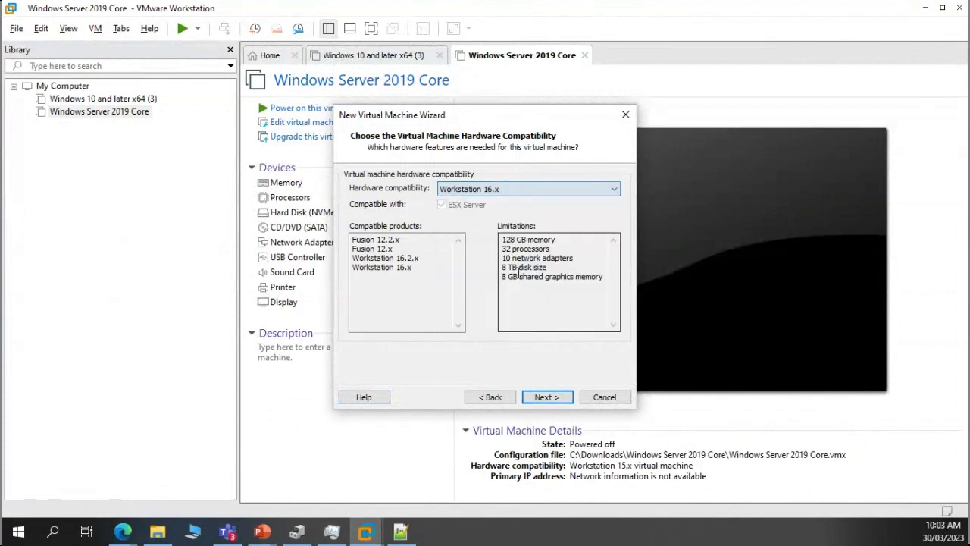
left_click(535, 395)
Keep Windows Server 2019 as the guest operating system and accept the default virtual machine name and location
left_click(539, 398)
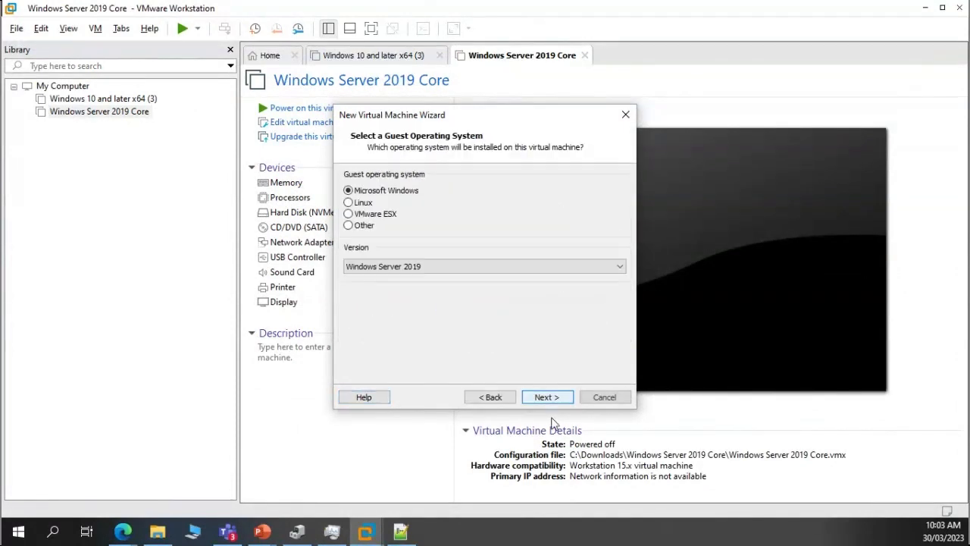
left_click(536, 398)
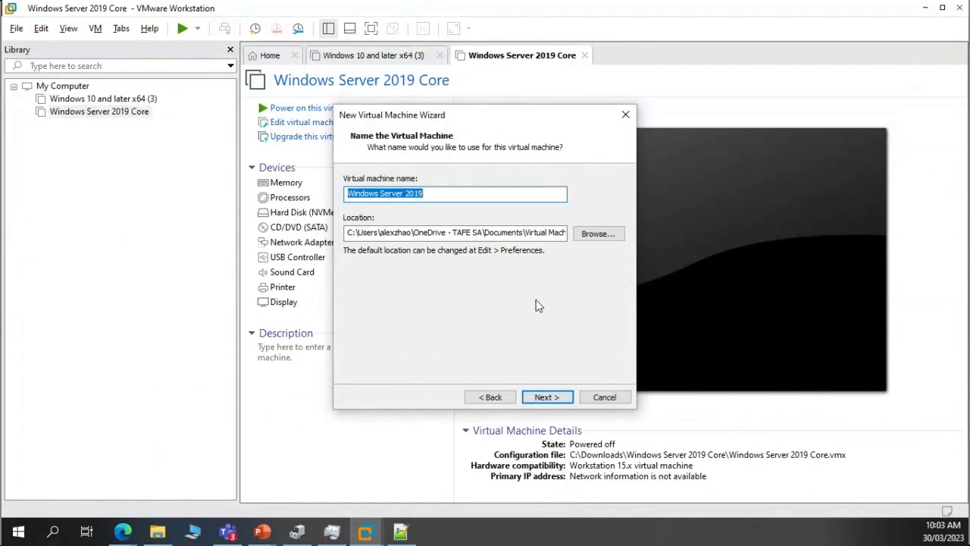
left_click(546, 397)
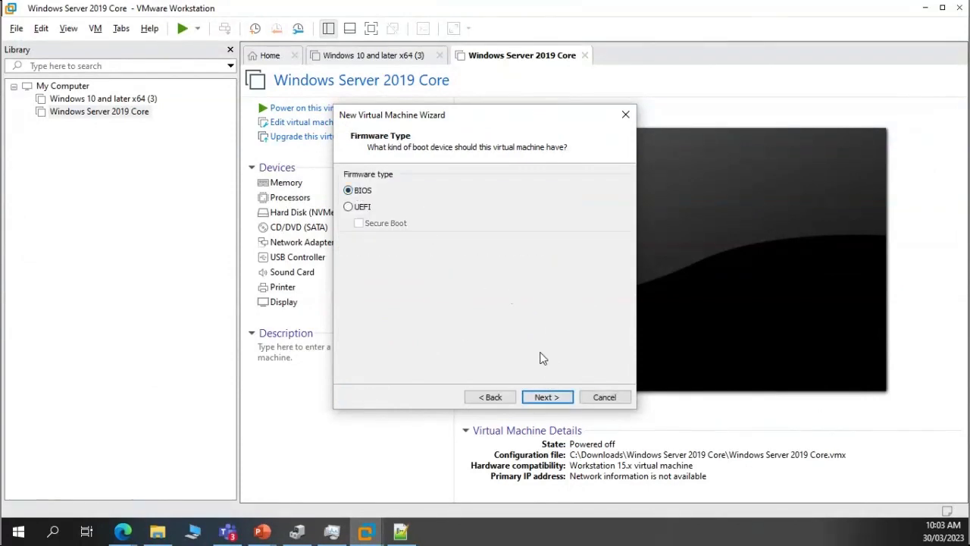
Accept BIOS firmware, 2 single-core processors, 2048 MB of memory, the LSI Logic SAS controller, and the preset network and disk types
left_click(561, 402)
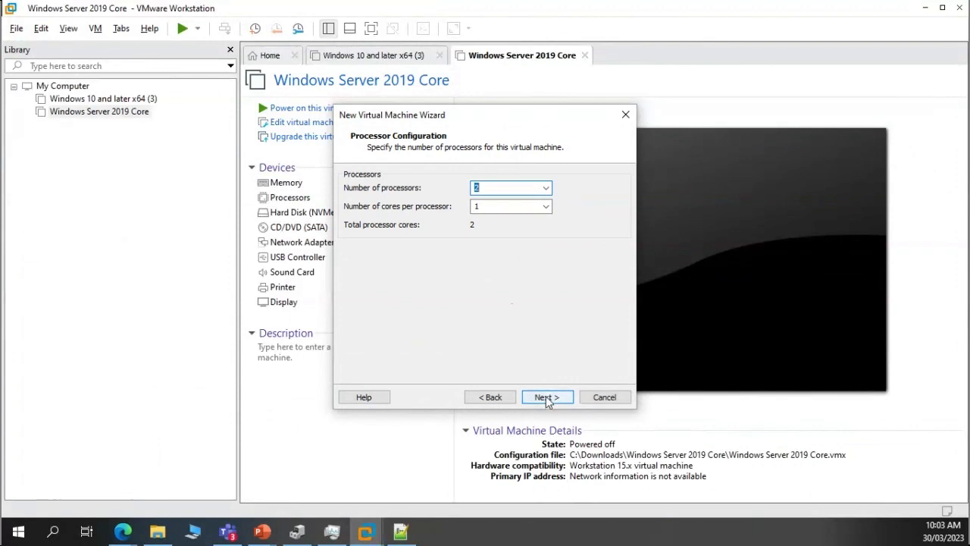
left_click(548, 398)
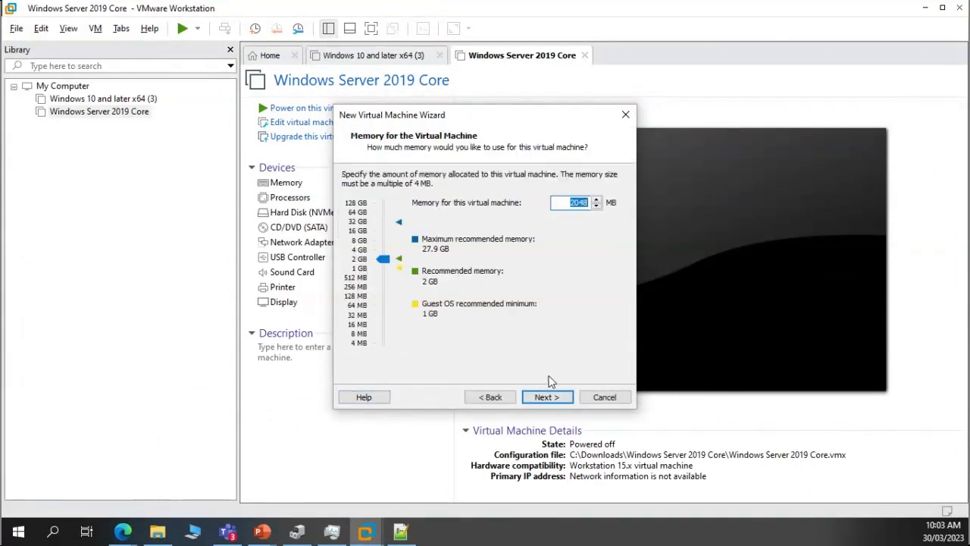
left_click(551, 396)
left_click(547, 397)
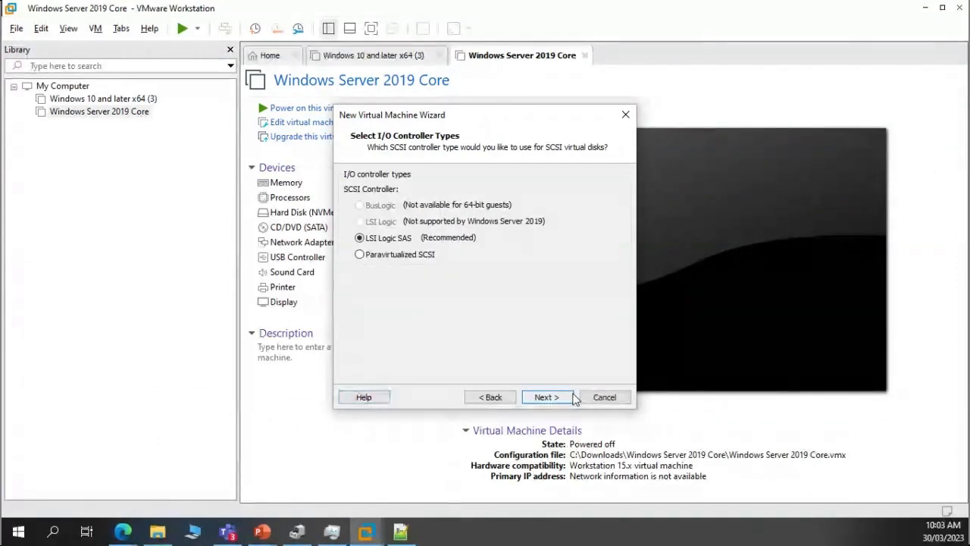
left_click(573, 398)
left_click(573, 398)
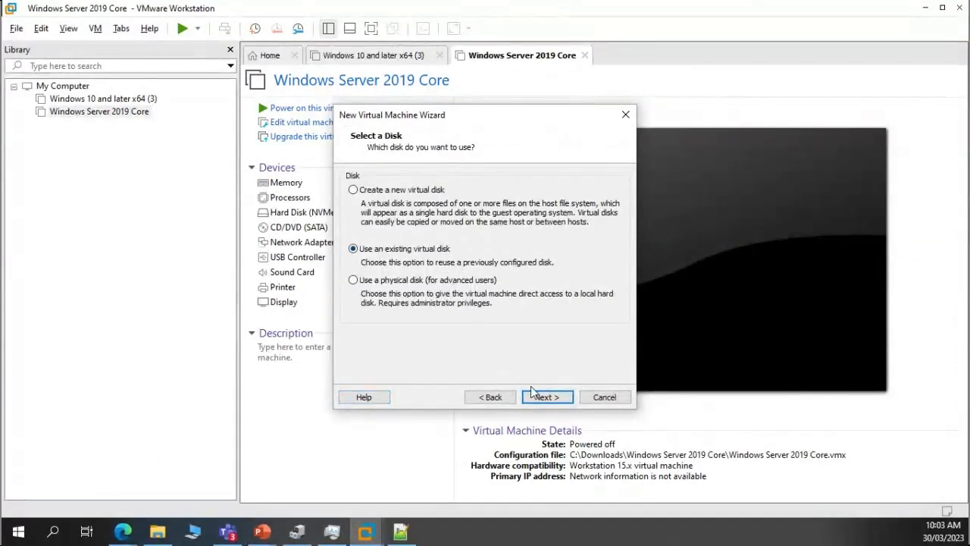
Create the virtual machine from the existing disk Windows Server 2019 Core.vmdk in C:\Downloads\Windows Server 2019 Core, keeping its existing format
left_click(545, 395)
left_click(590, 195)
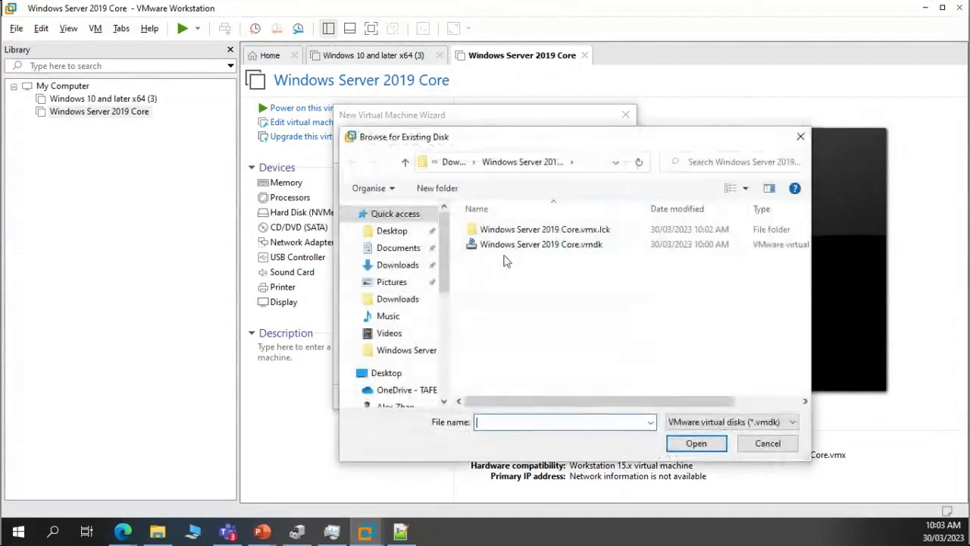
double_click(509, 245)
left_click(548, 396)
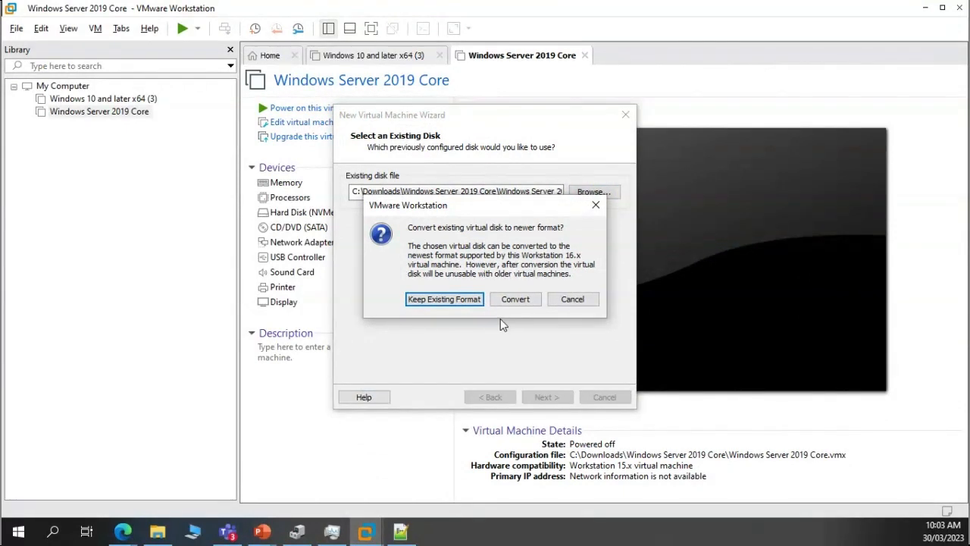
left_click(460, 301)
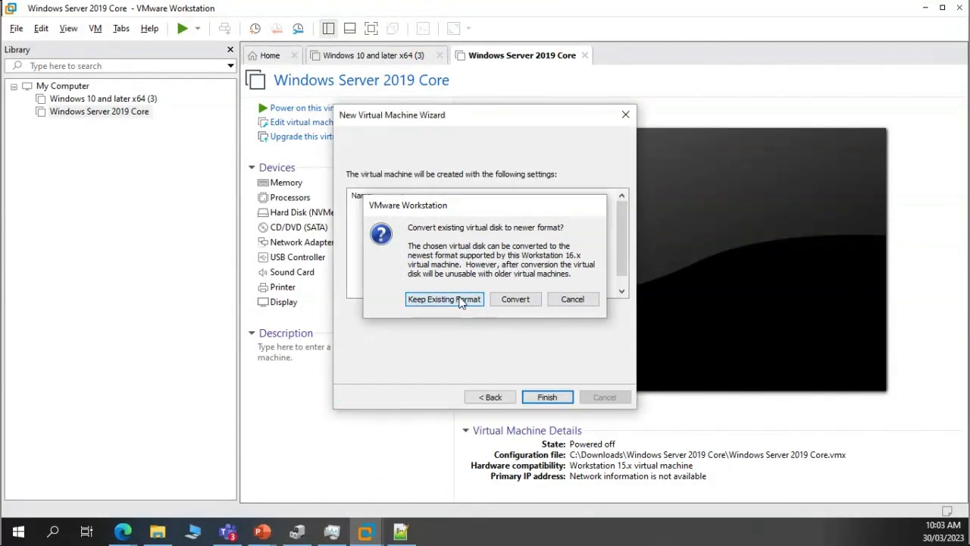
left_click(546, 396)
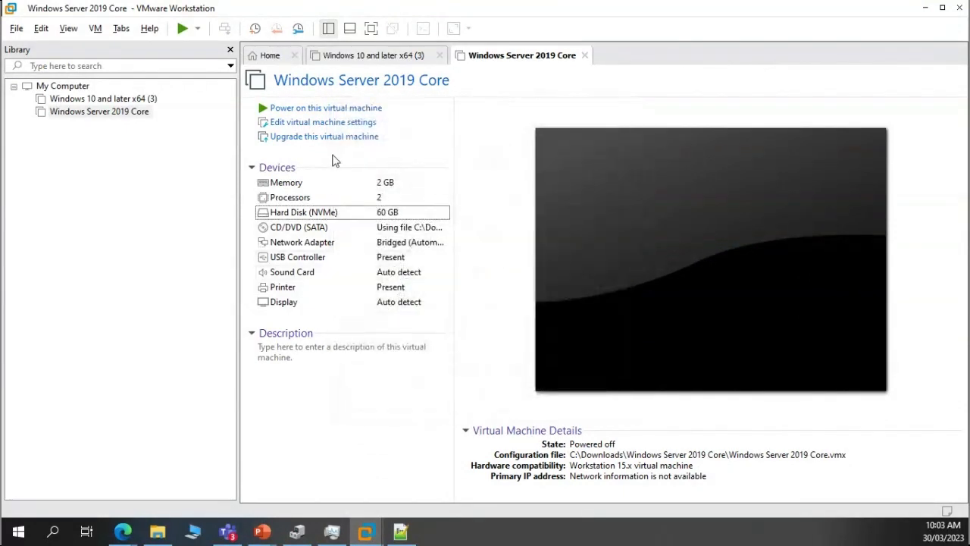
Power on the new Windows Server 2019 virtual machine, decline connecting sata0:1 at every power-on, and dismiss the installation notice
left_click(311, 108)
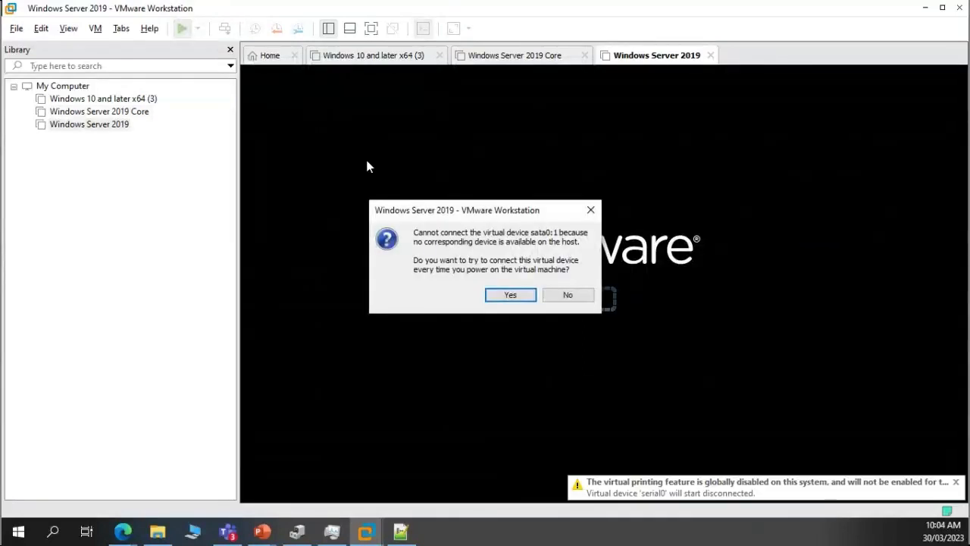
left_click(568, 297)
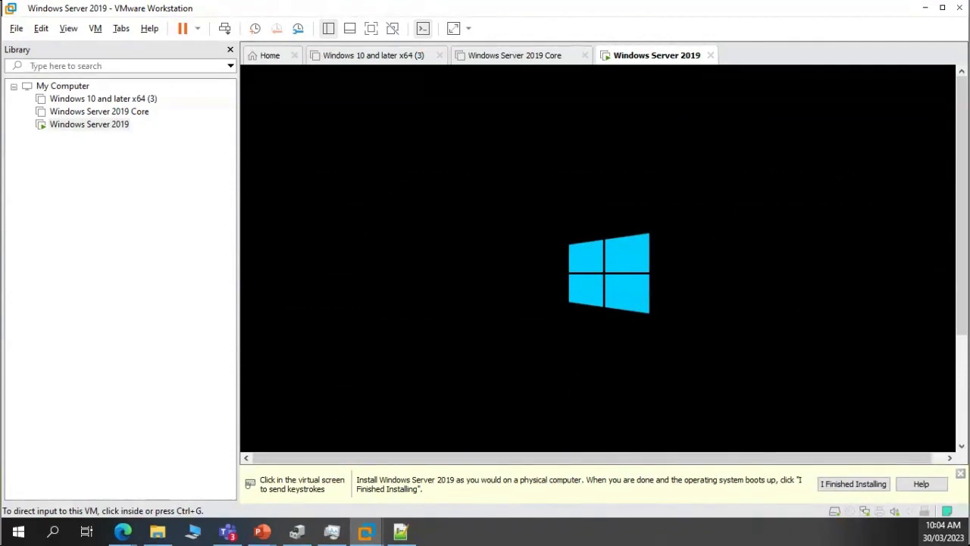
left_click(960, 475)
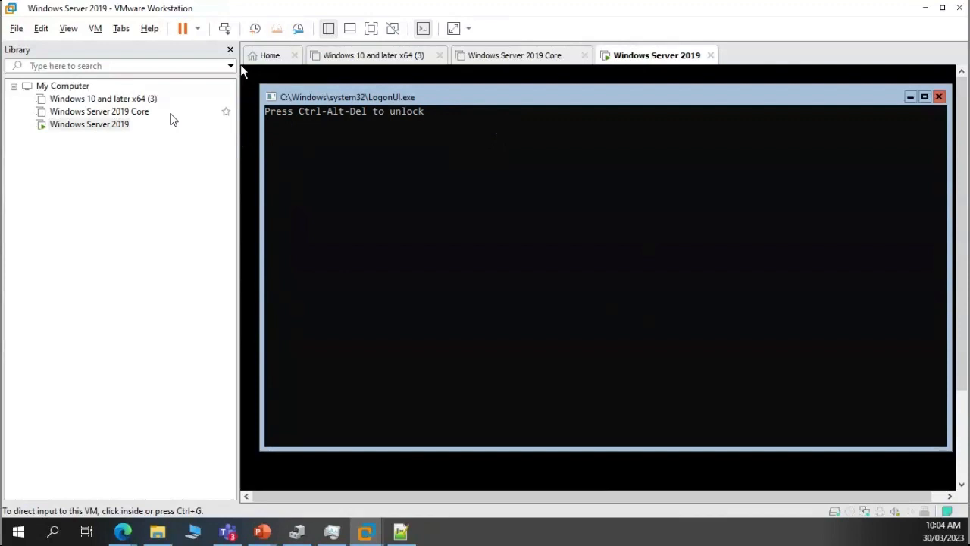
Select the running Windows Server 2019 virtual machine in the library, then switch to the PowerPoint slide show on Adding Existing Disks
left_click(108, 129)
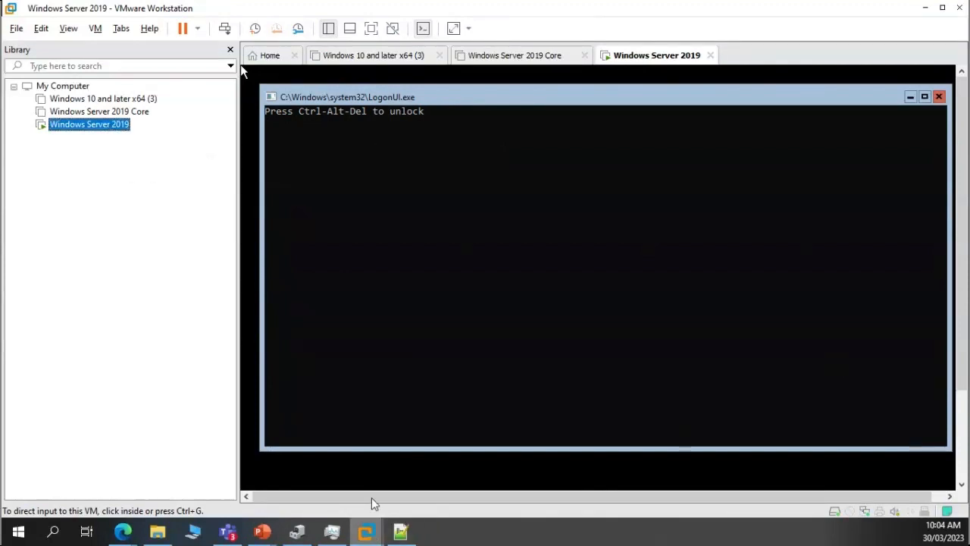
mouse_move(258, 531)
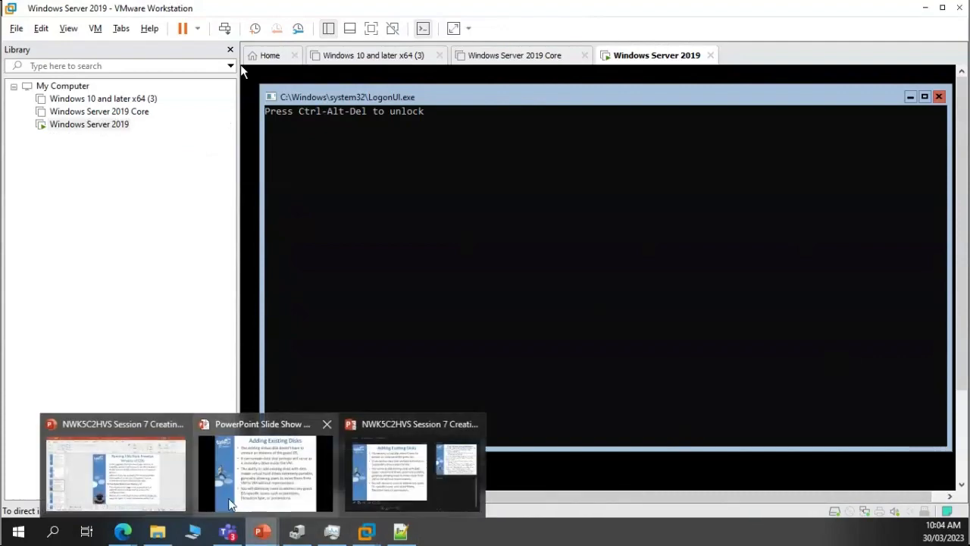
left_click(279, 486)
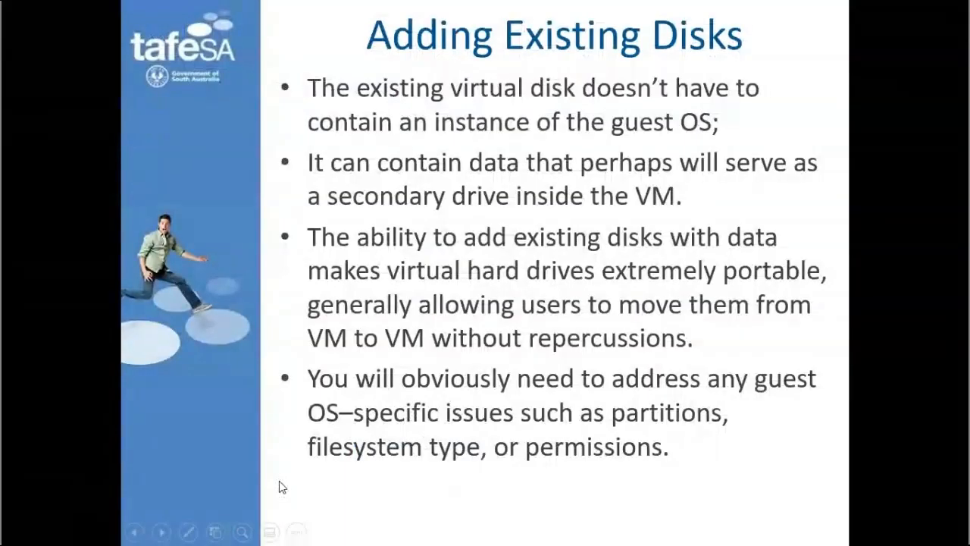